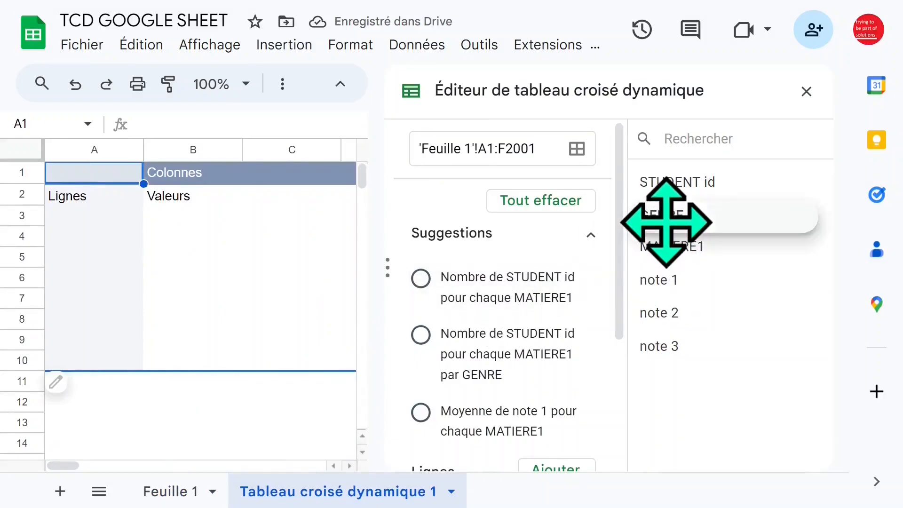
- Add the GENRE field as the row grouping of the pivot table
scroll(560, 270, down, 3)
click(560, 271)
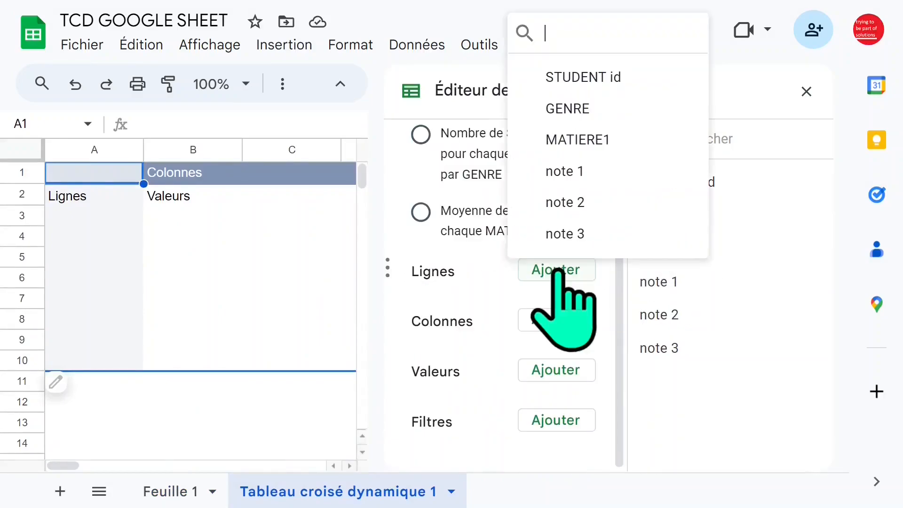
click(592, 109)
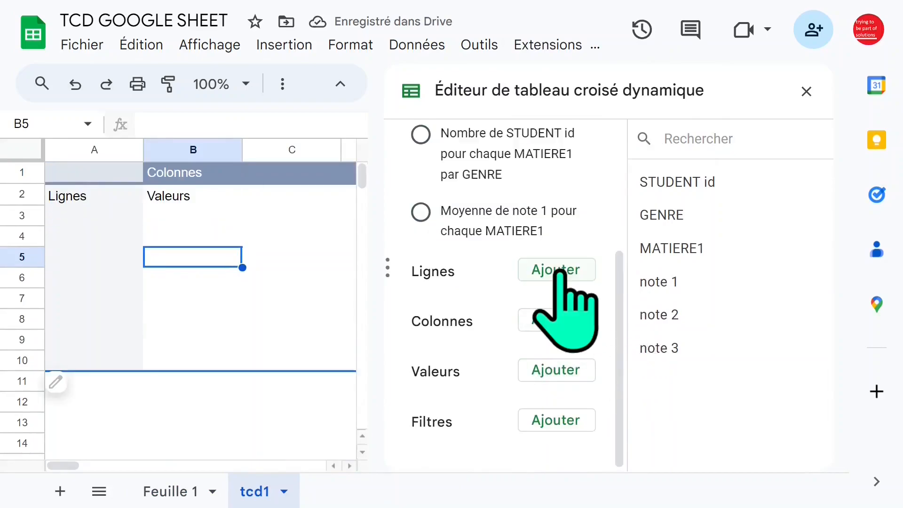
click(559, 272)
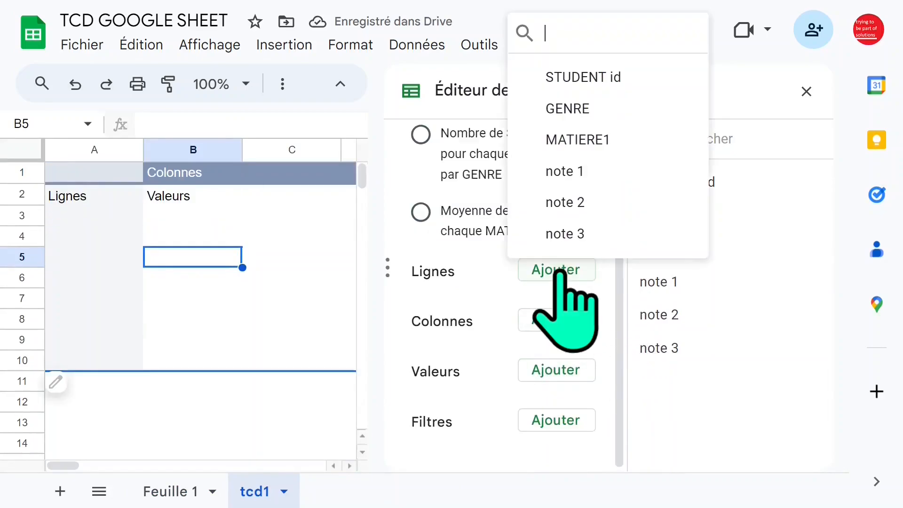
click(595, 108)
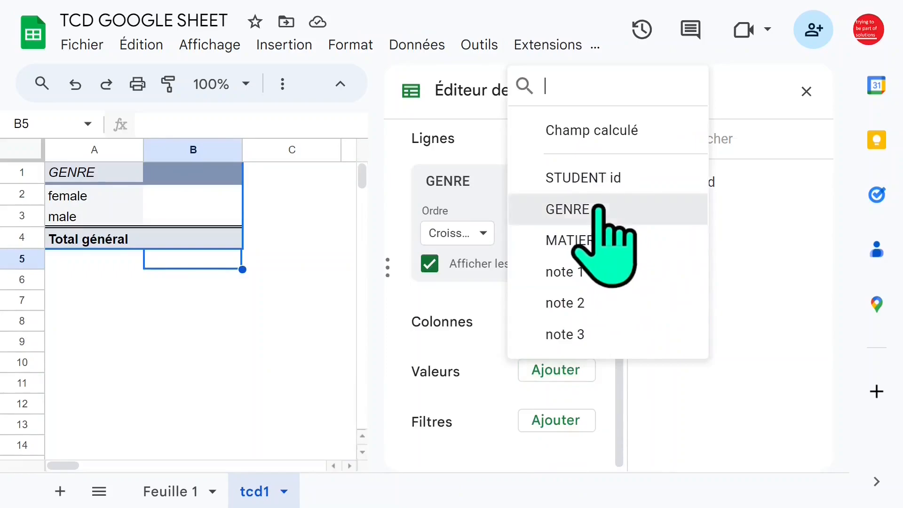
- Add GENRE as a value of the pivot table and, outside the editor, fit column B's width to its contents
click(612, 209)
click(806, 91)
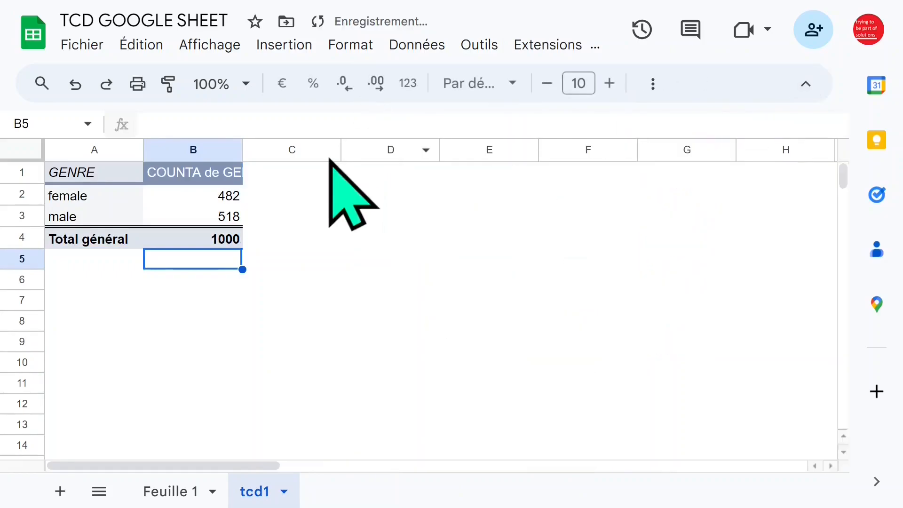
click(227, 193)
double_click(243, 155)
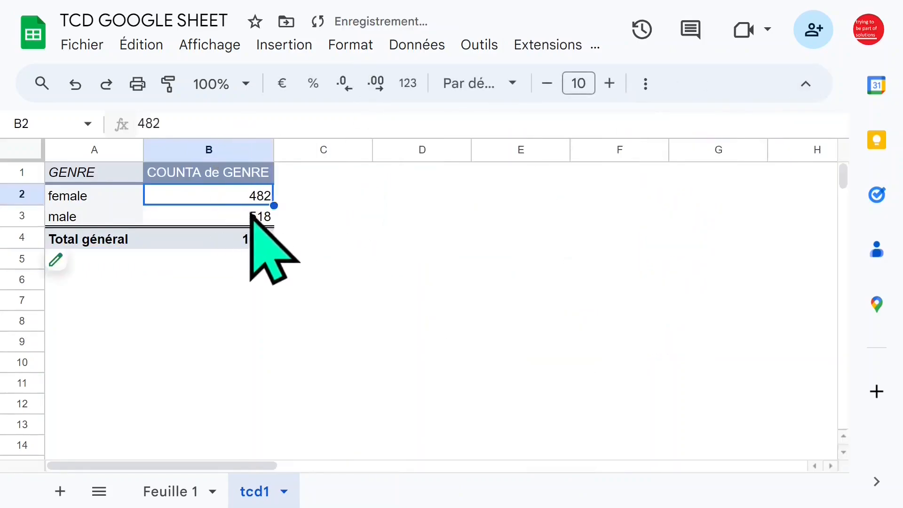
- Show the pivot table's GENRE values as a percentage of the column total (Pourcentage du total d'une colonne)
click(75, 265)
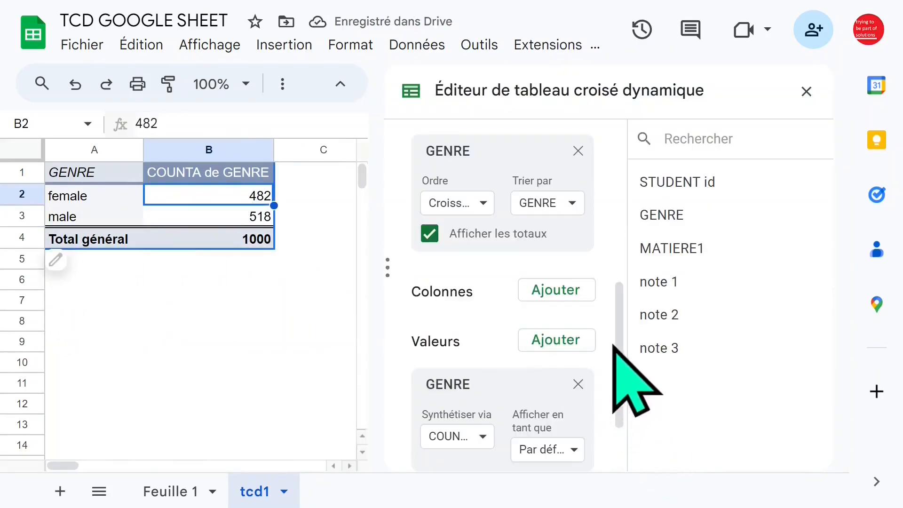
scroll(614, 353, down, 2)
click(571, 361)
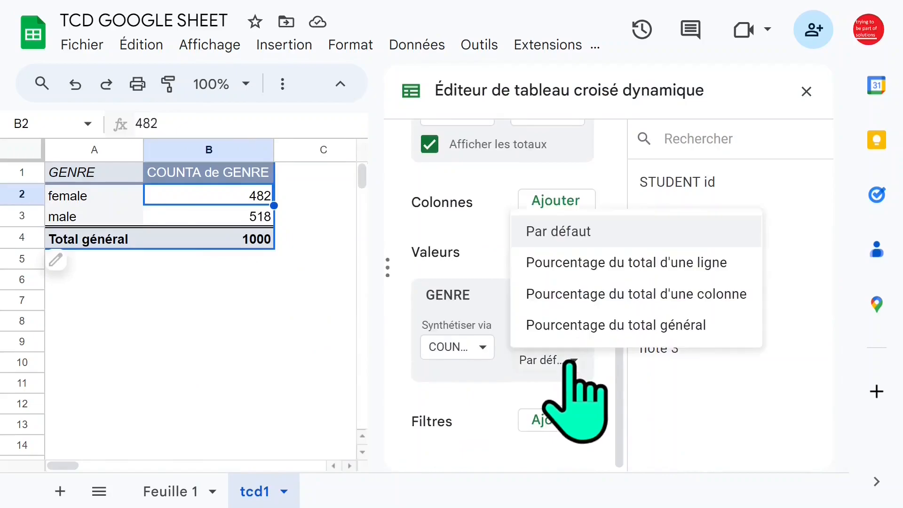
click(650, 296)
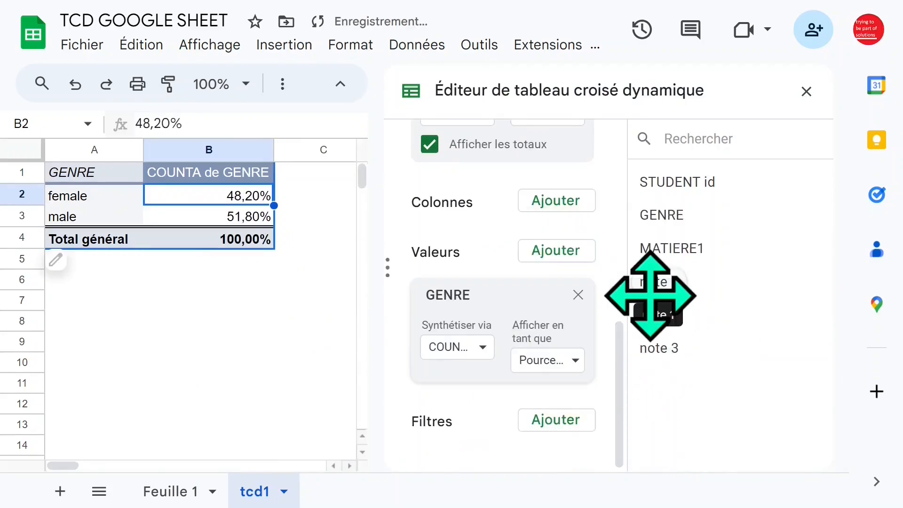
click(575, 362)
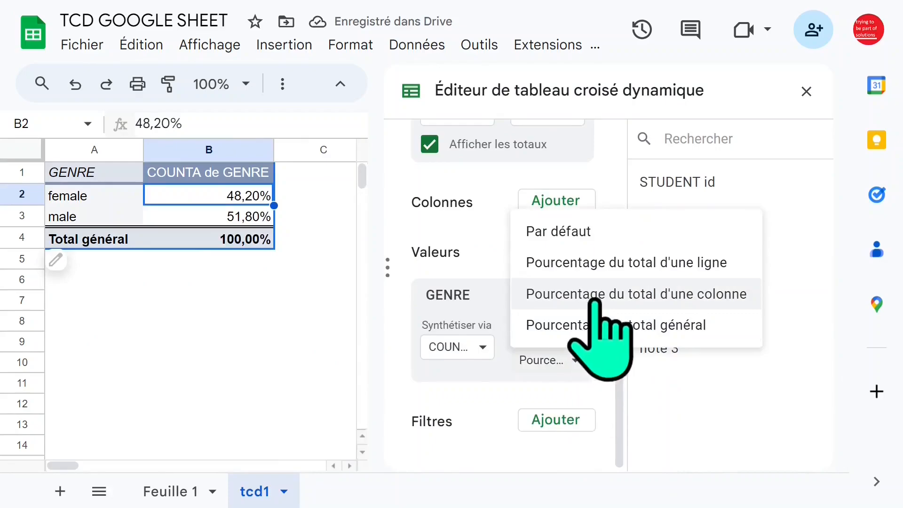
click(241, 303)
click(252, 258)
click(229, 216)
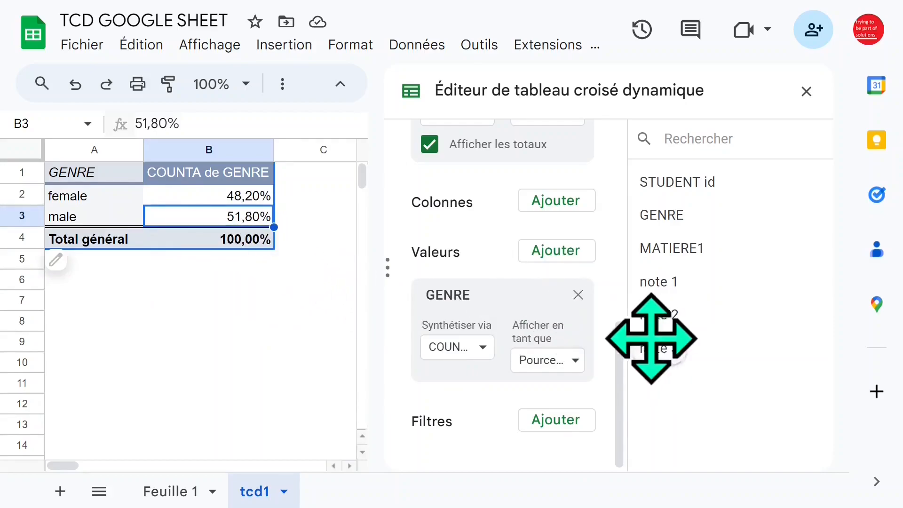
- Add GENRE a second time as a pivot table value and close the pivot table editor
click(558, 252)
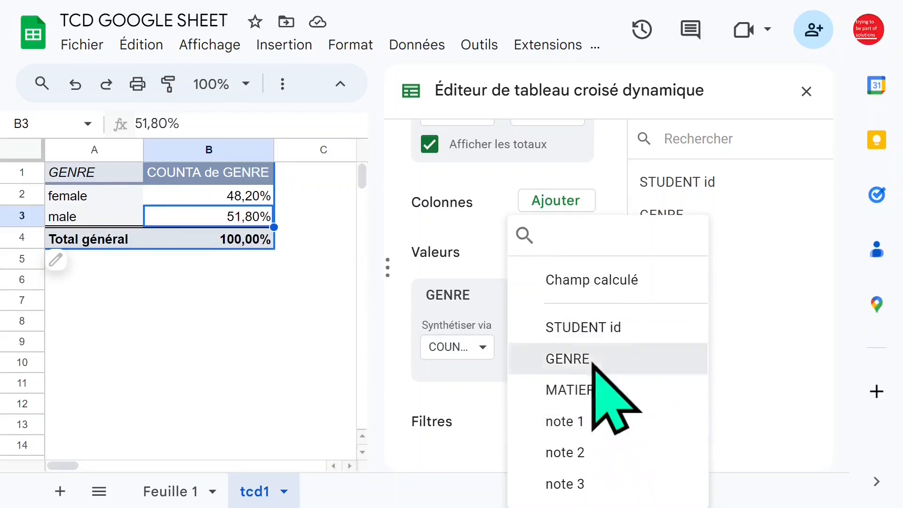
click(593, 360)
click(806, 91)
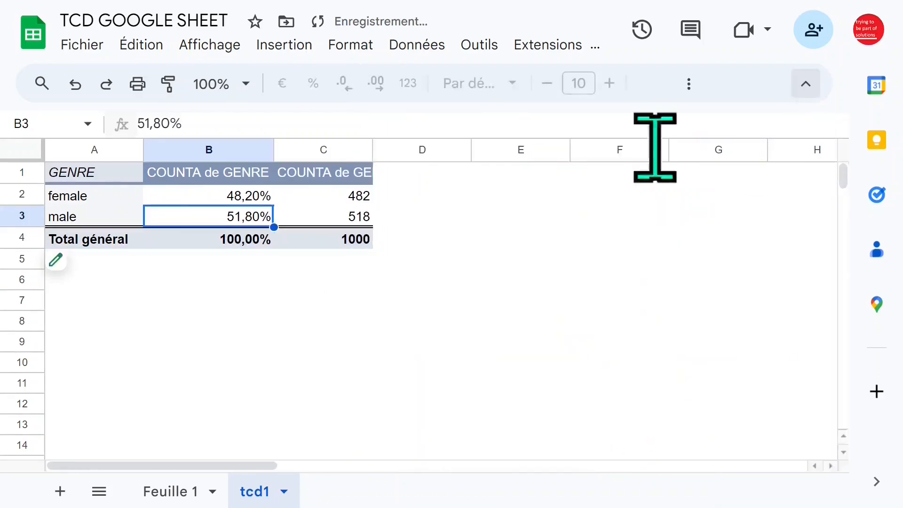
- Rename the pivot table header in C1 to "effectif" and the header in B1 to "%"
click(337, 179)
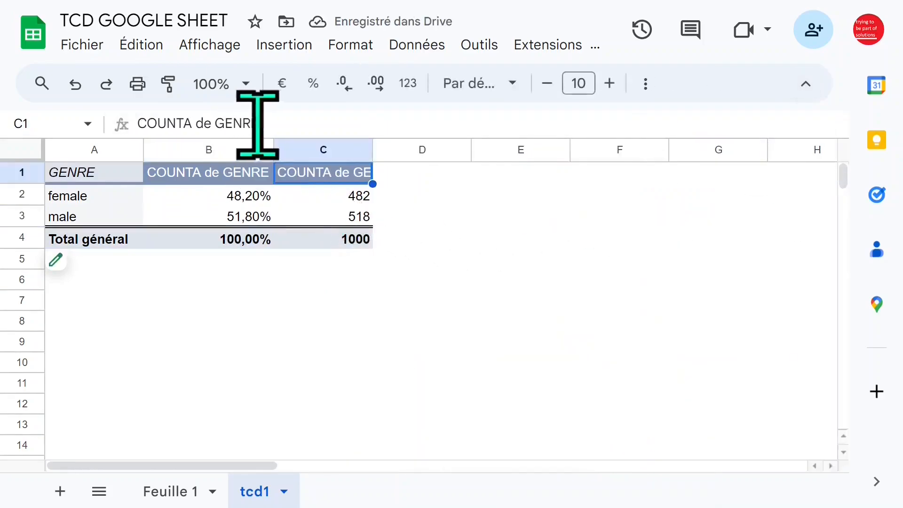
drag(277, 123, 141, 123)
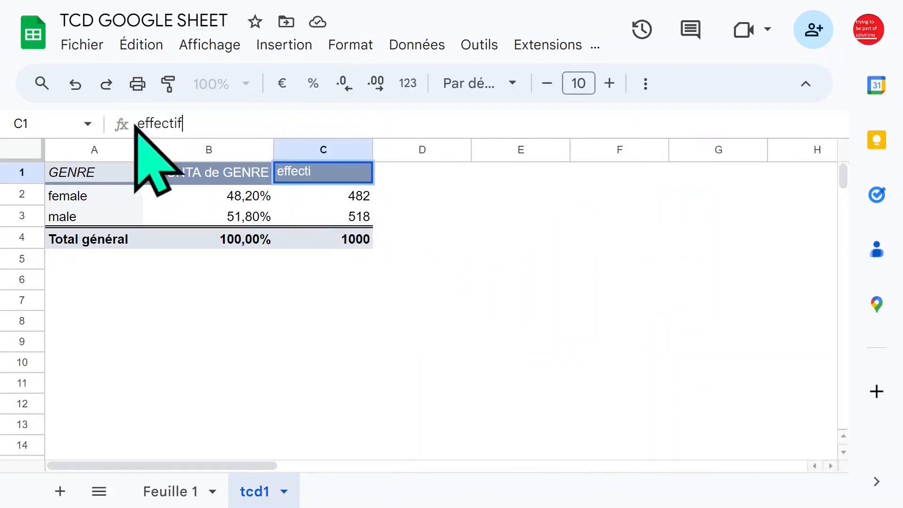
click(224, 277)
click(219, 172)
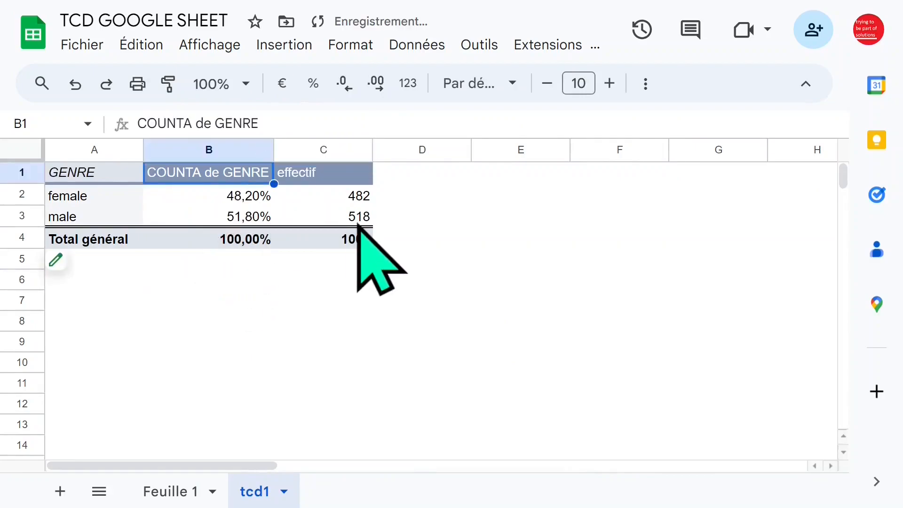
text(%)
click(312, 301)
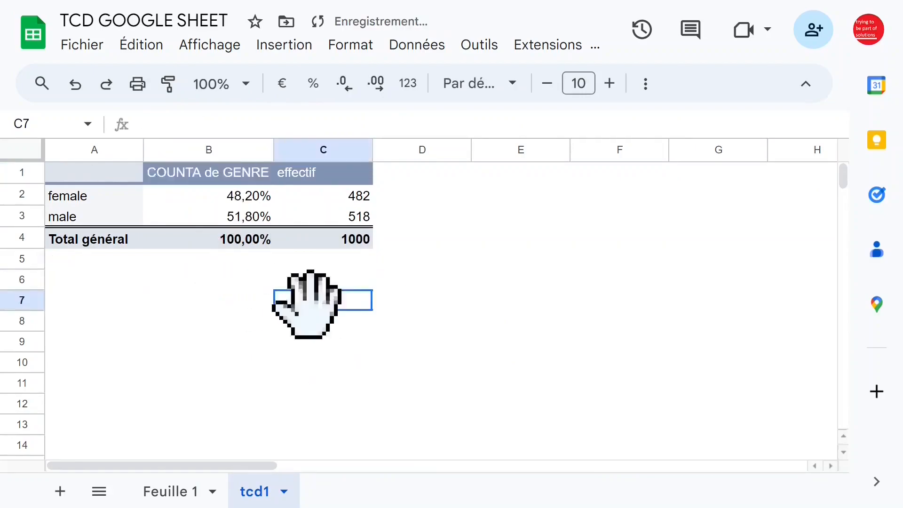
- Set the tcd1 sheet's zoom to 200% and narrow column B to fit its percentages closely
click(245, 84)
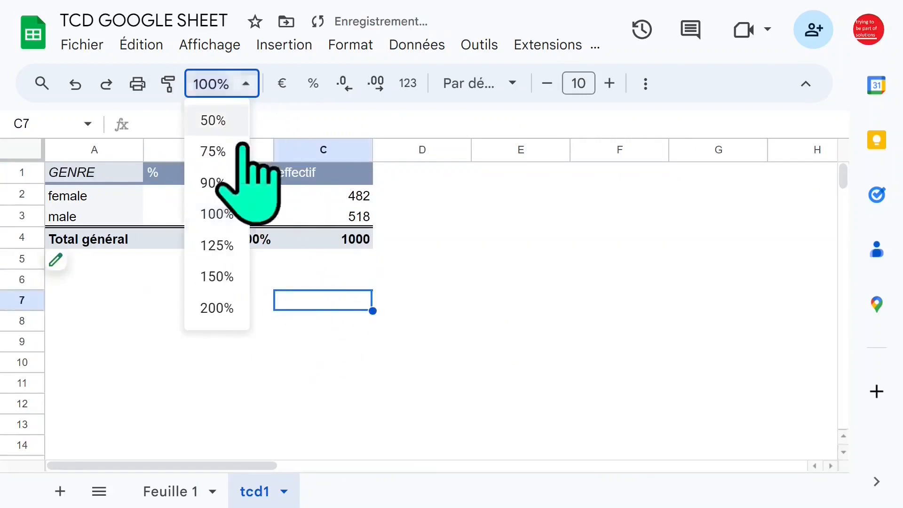
click(218, 307)
click(167, 257)
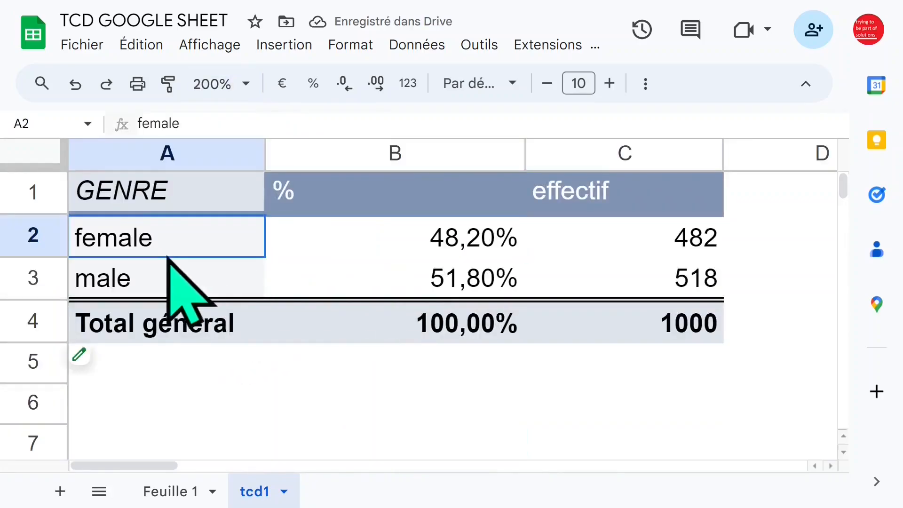
click(339, 279)
click(379, 151)
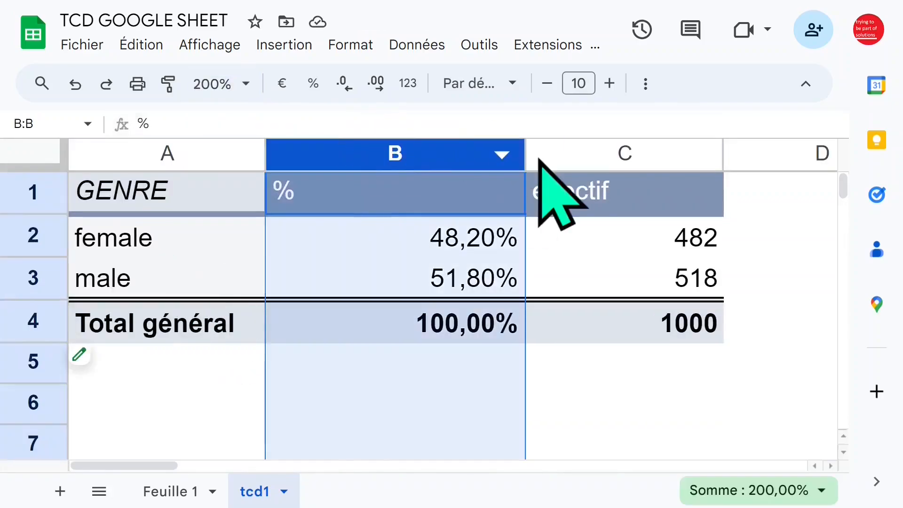
drag(528, 155, 383, 155)
click(484, 198)
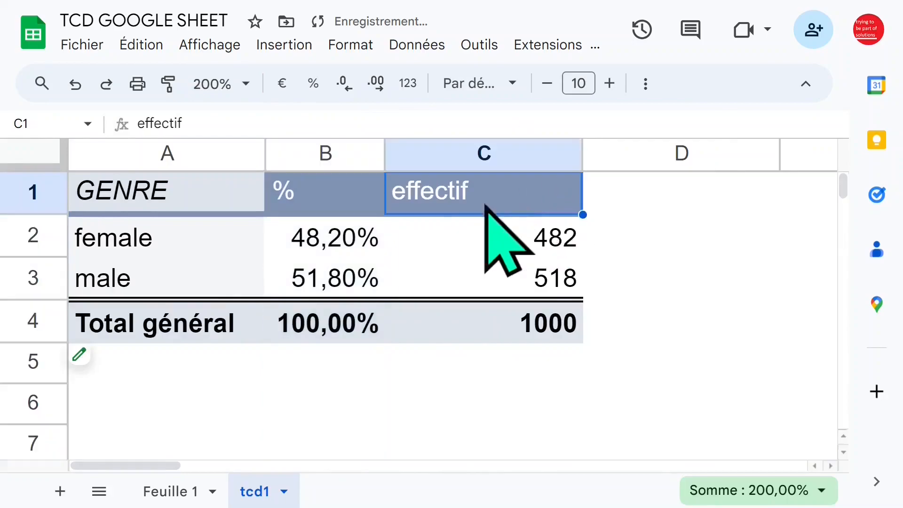
click(254, 253)
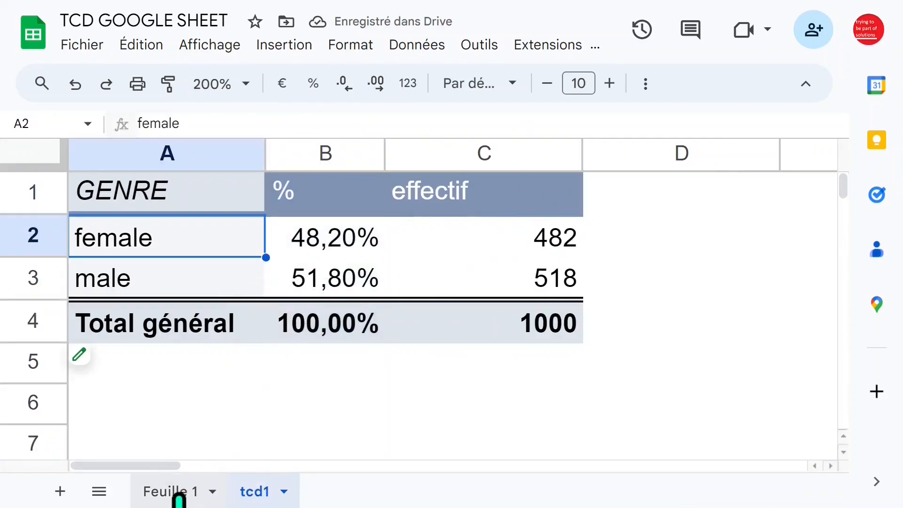
- Switch to the Feuille 1 data sheet and set its zoom to 90%
click(180, 492)
click(572, 275)
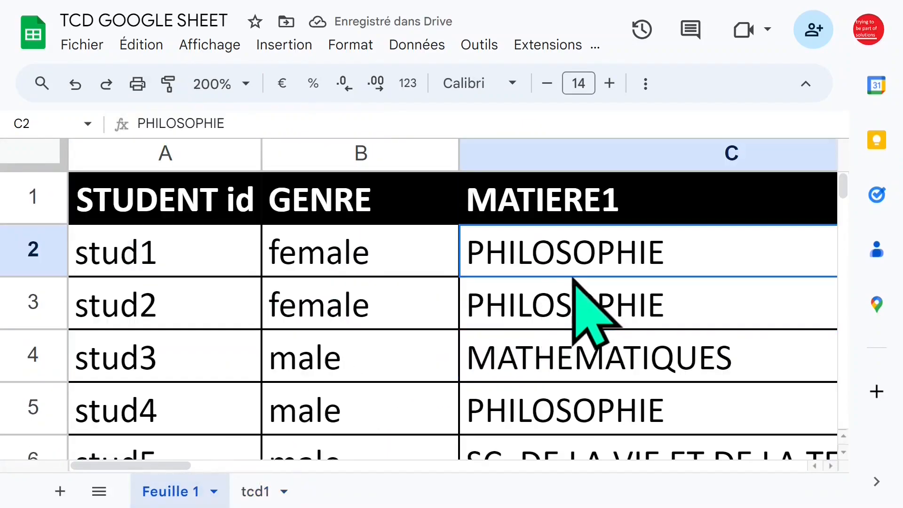
click(252, 84)
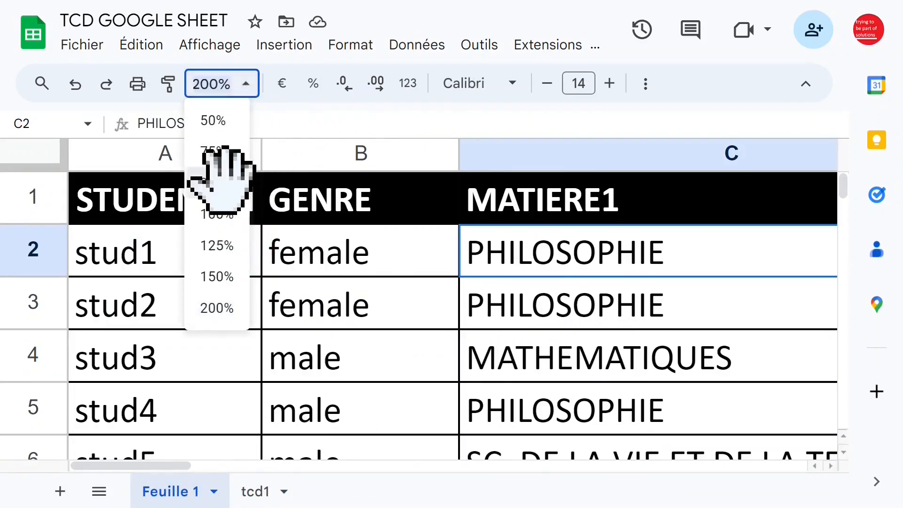
click(213, 183)
click(429, 242)
click(500, 220)
- Create a pivot table from 'Feuille 1'!A1:F1001 in a new sheet
click(293, 239)
click(312, 47)
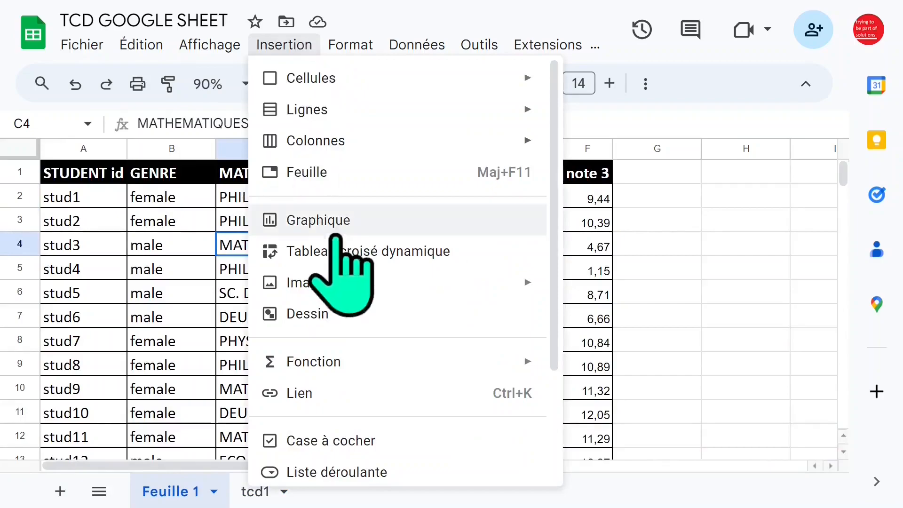
click(355, 251)
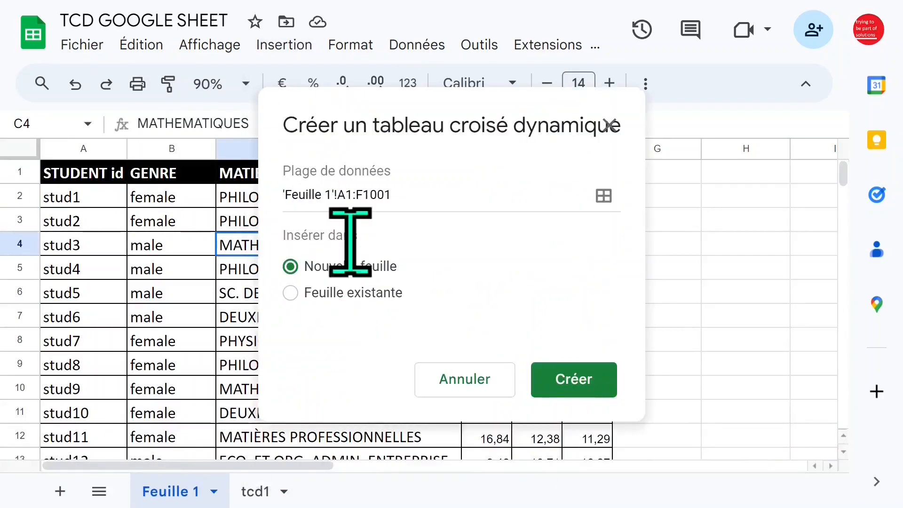
click(565, 379)
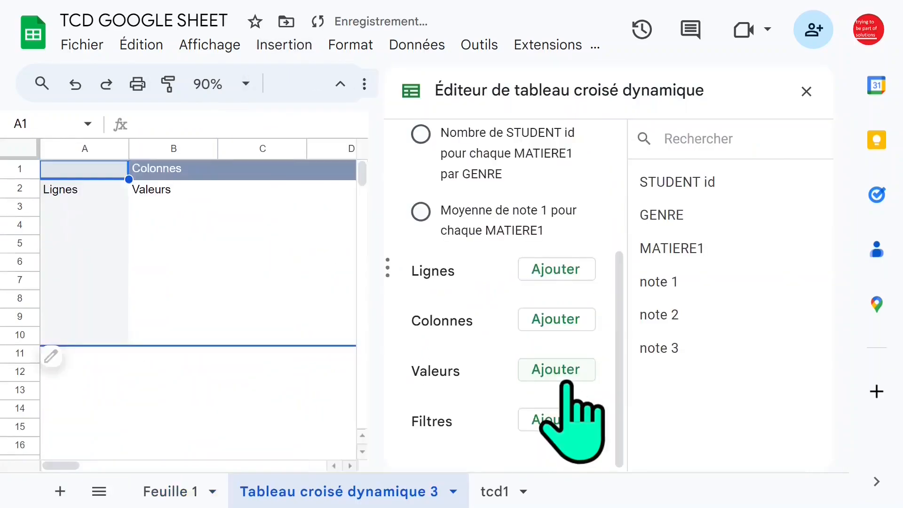
- Rename the new pivot table sheet as "tcd note1"
double_click(337, 489)
text(tcd note1)
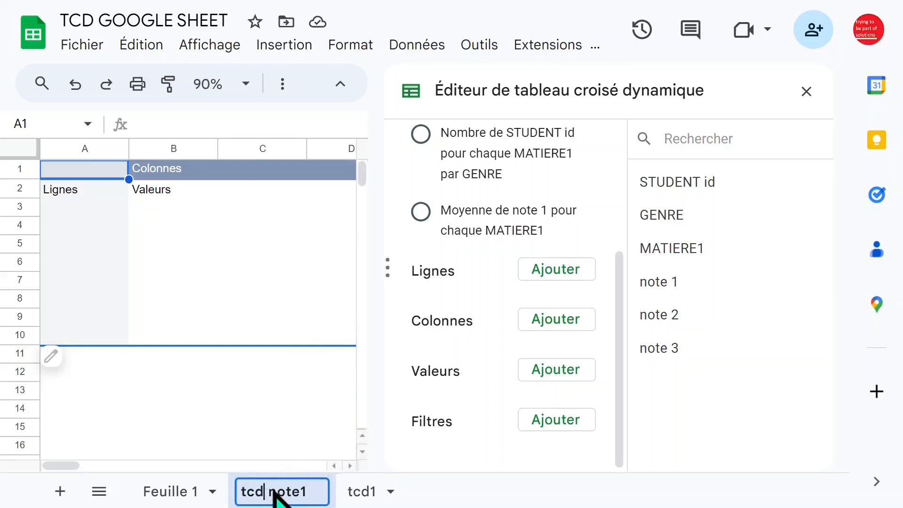
click(205, 281)
- Add MATIERE1 as the row field and note 1 as the value of the tcd note1 pivot table
click(551, 271)
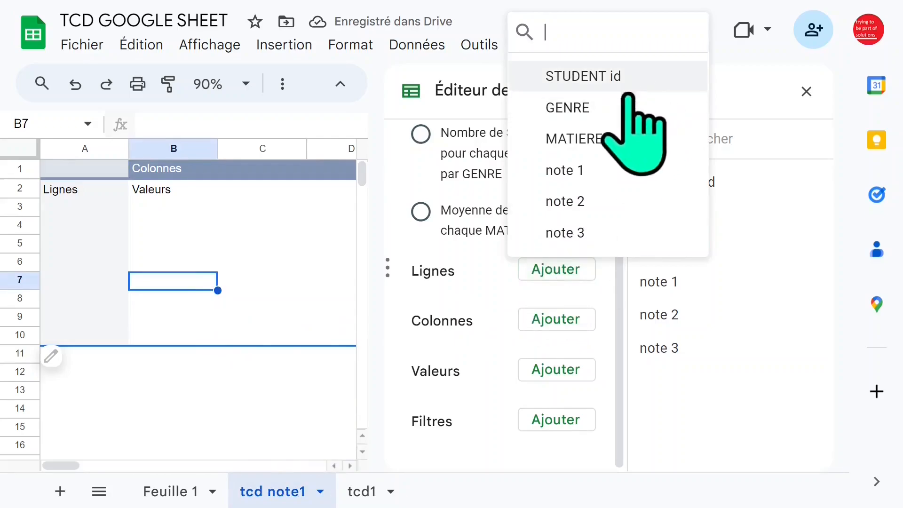
click(625, 138)
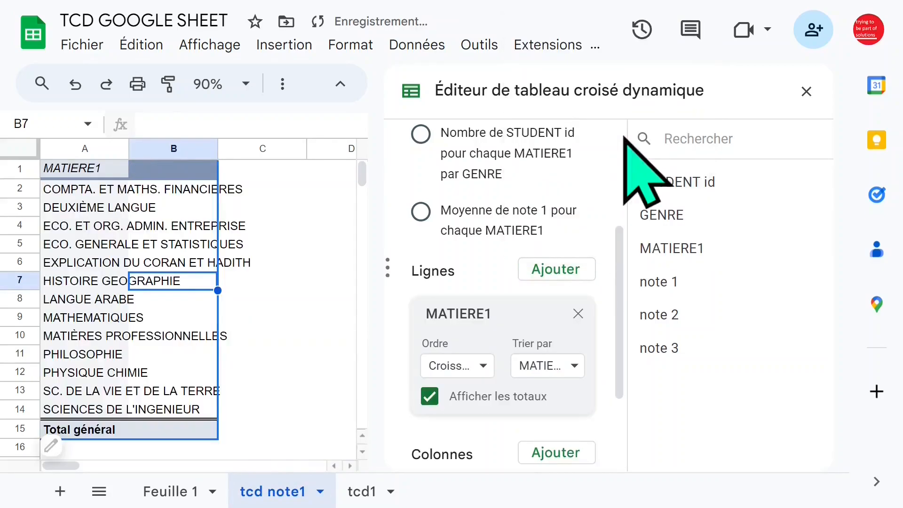
drag(618, 247, 622, 303)
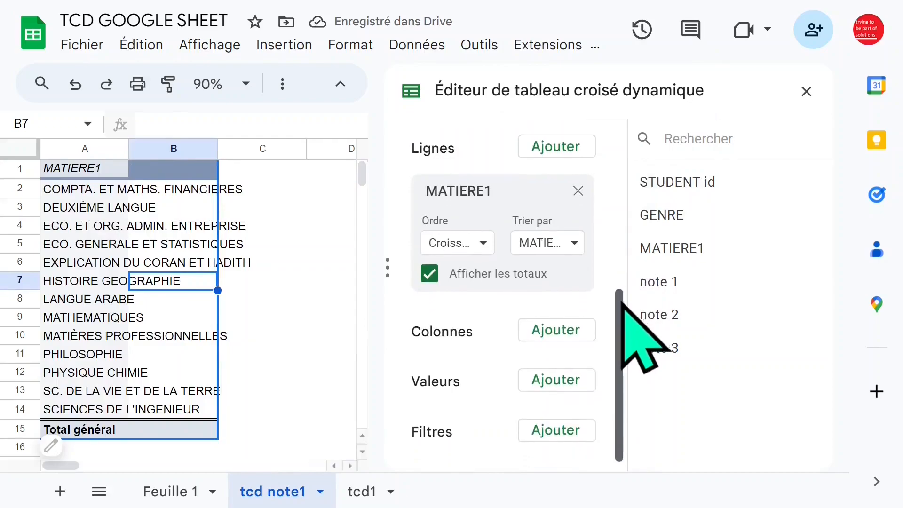
click(559, 382)
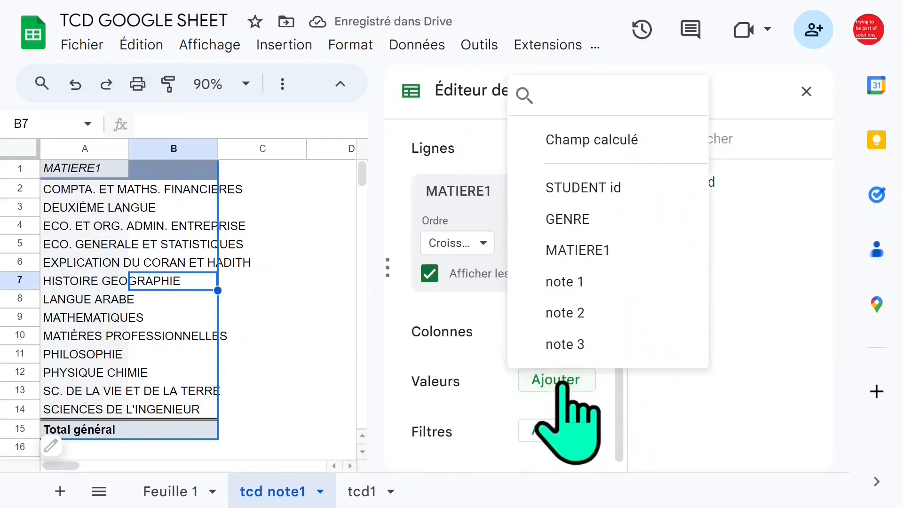
click(594, 283)
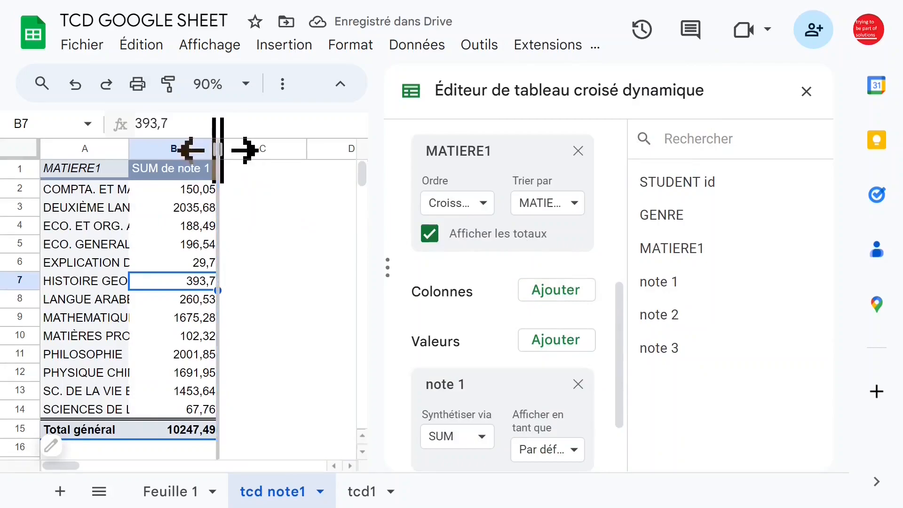
- Slightly narrow column B and add GENRE as the column field of the tcd note1 pivot table
drag(217, 150, 214, 150)
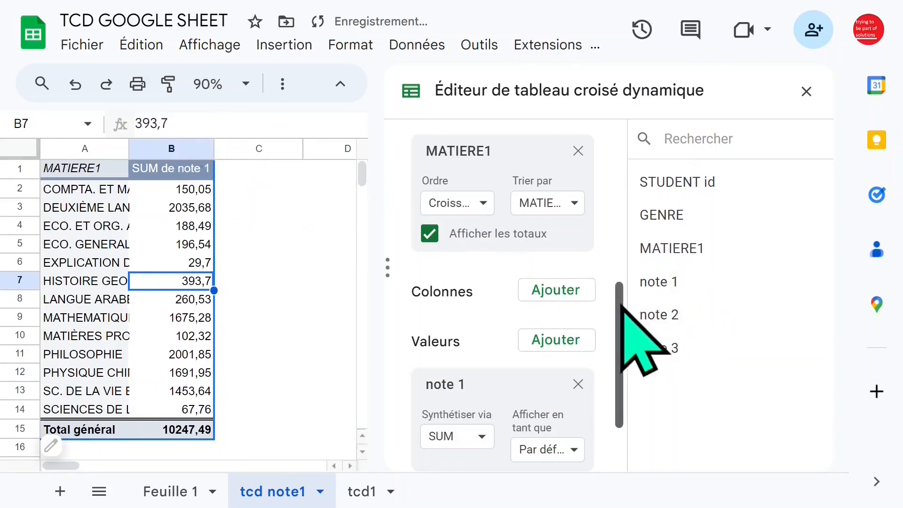
scroll(622, 310, down, 1)
click(568, 284)
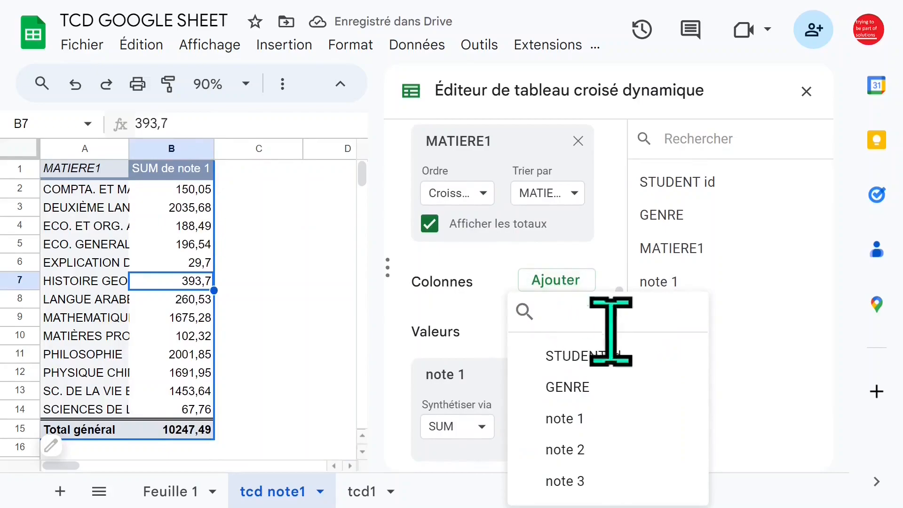
click(600, 387)
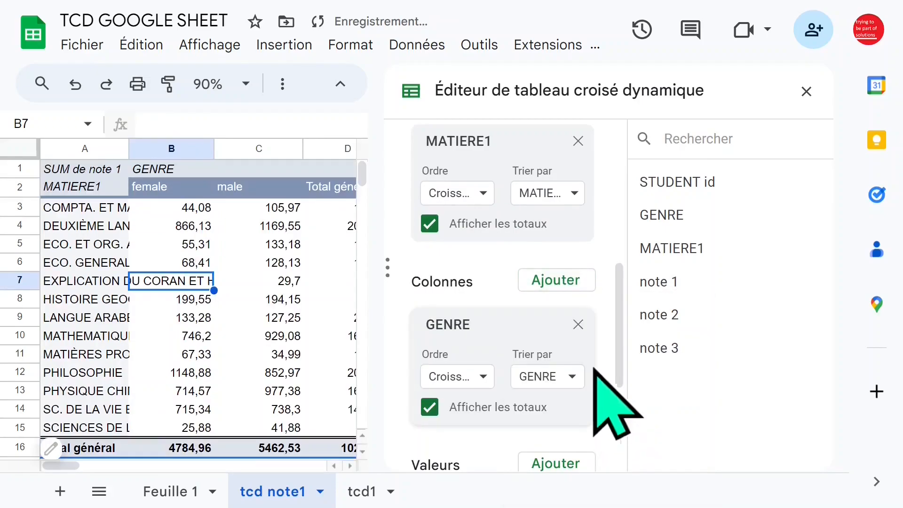
click(806, 92)
- Auto-fit the width of column A to show the full MATIERE1 subject names
click(285, 230)
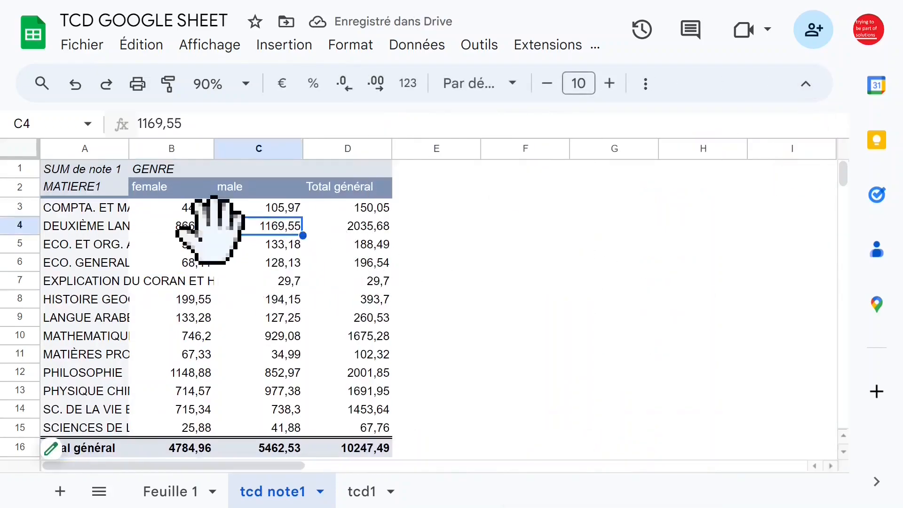
click(194, 227)
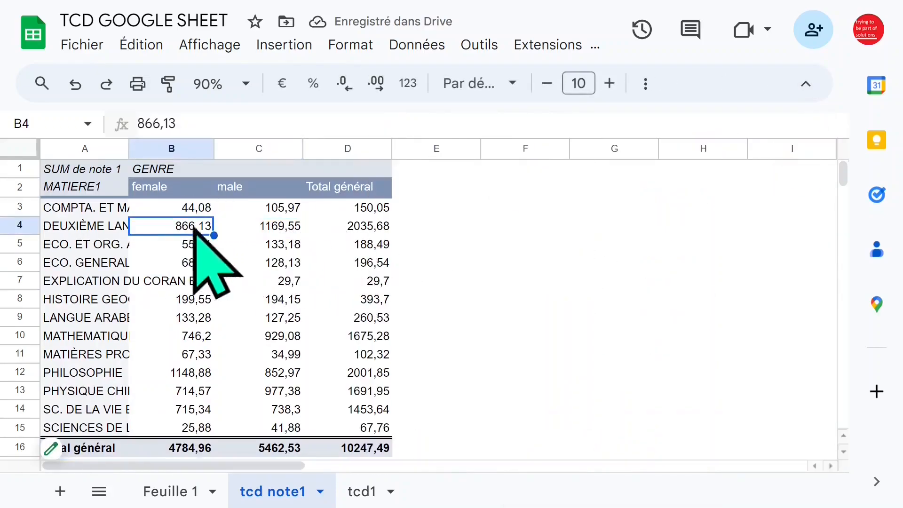
double_click(131, 152)
click(331, 262)
click(404, 259)
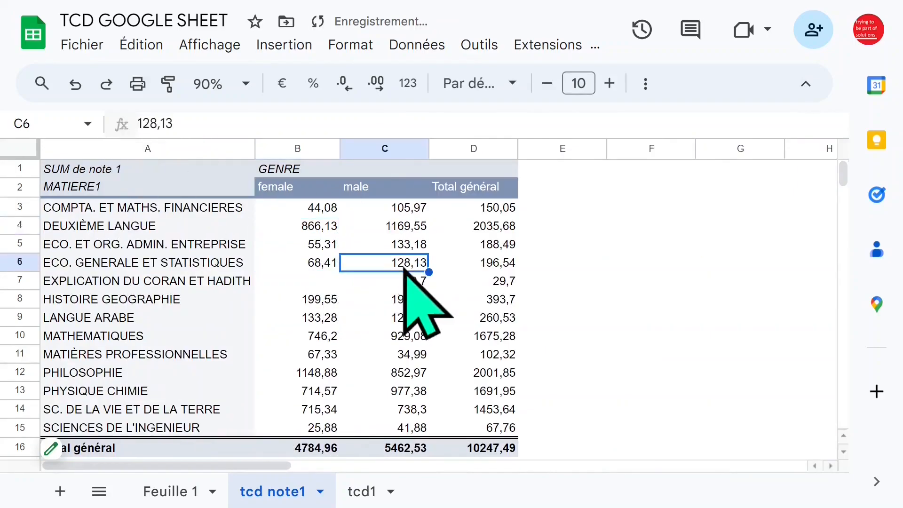
click(326, 282)
click(311, 210)
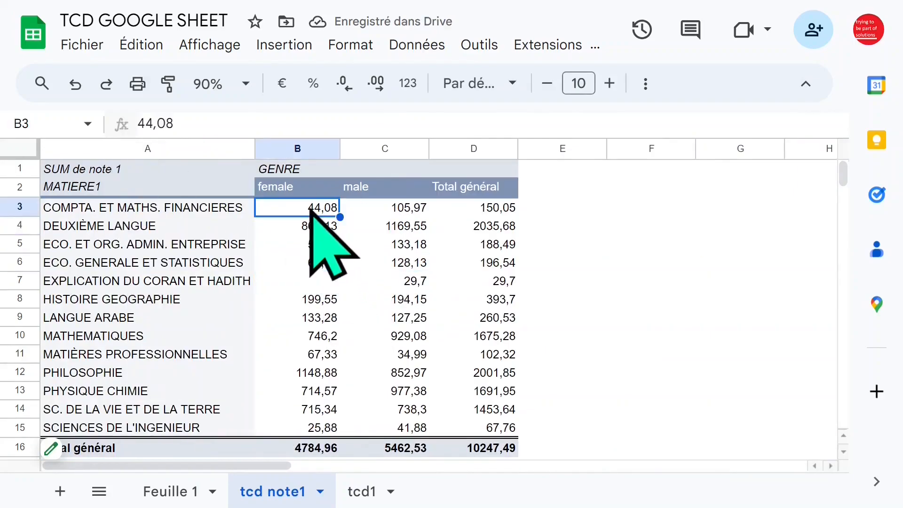
- Summarize the note 1 values of the tcd note1 pivot table by AVERAGE
click(76, 445)
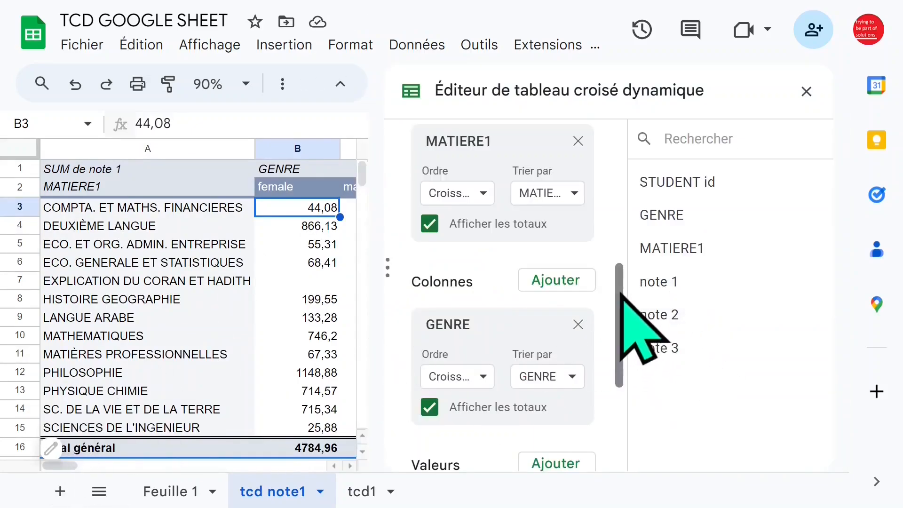
drag(619, 293, 620, 379)
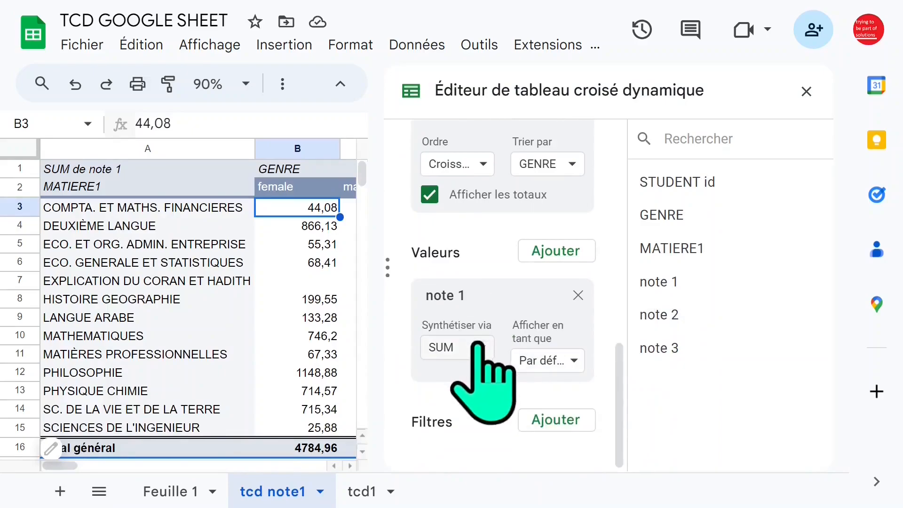
click(478, 343)
drag(538, 365, 541, 414)
click(496, 384)
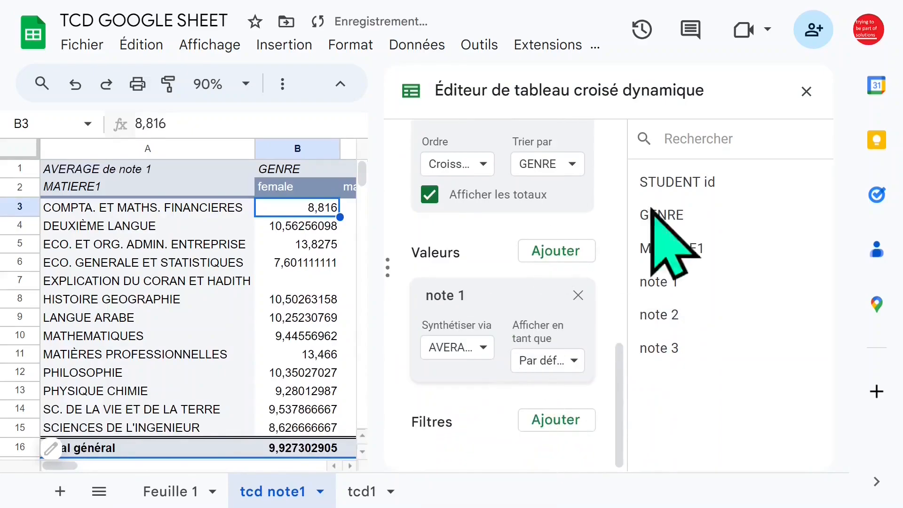
click(806, 91)
- Format the pivot values in B3:D16 to show two decimal places
drag(297, 210, 487, 444)
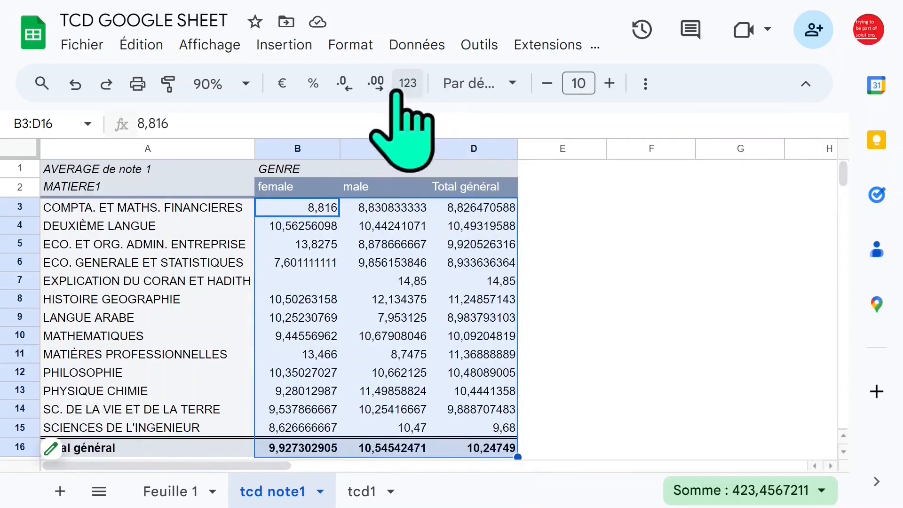
click(376, 84)
click(376, 84)
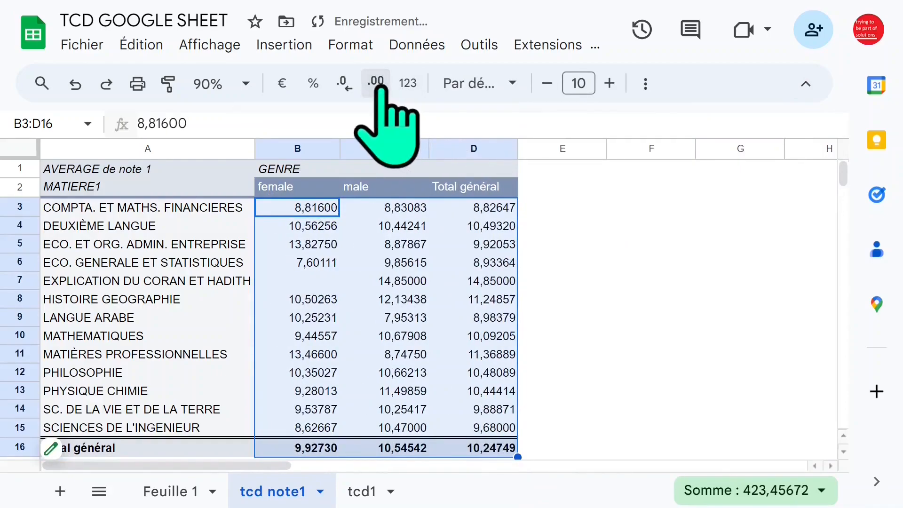
click(377, 83)
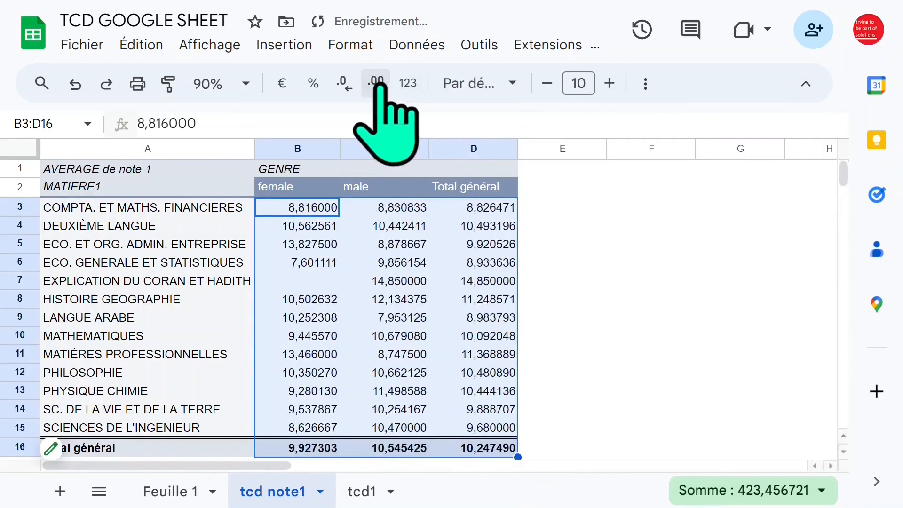
click(377, 84)
click(344, 83)
click(344, 84)
click(343, 83)
click(343, 84)
click(344, 84)
click(343, 84)
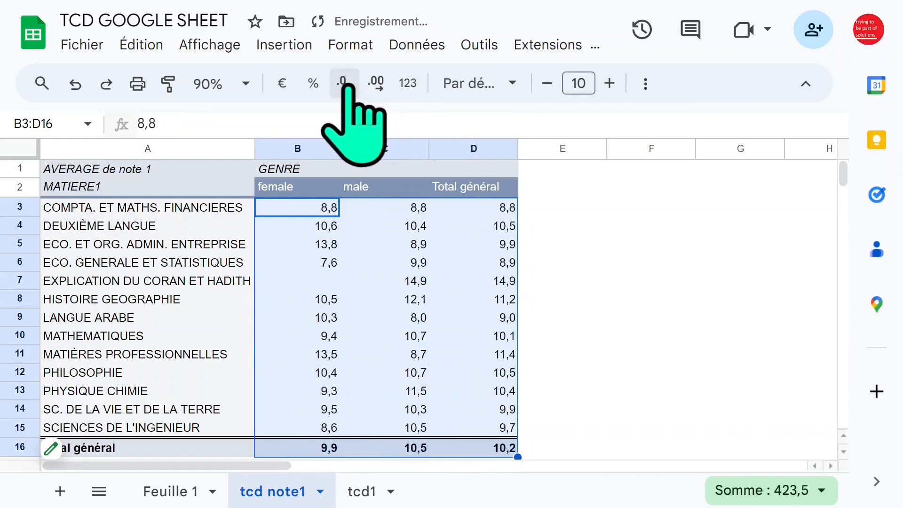
click(376, 84)
click(637, 233)
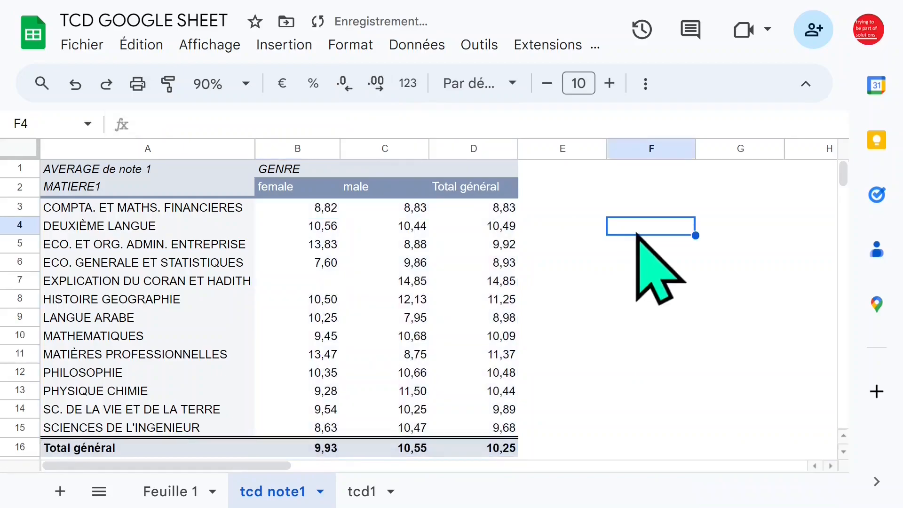
drag(257, 153, 258, 154)
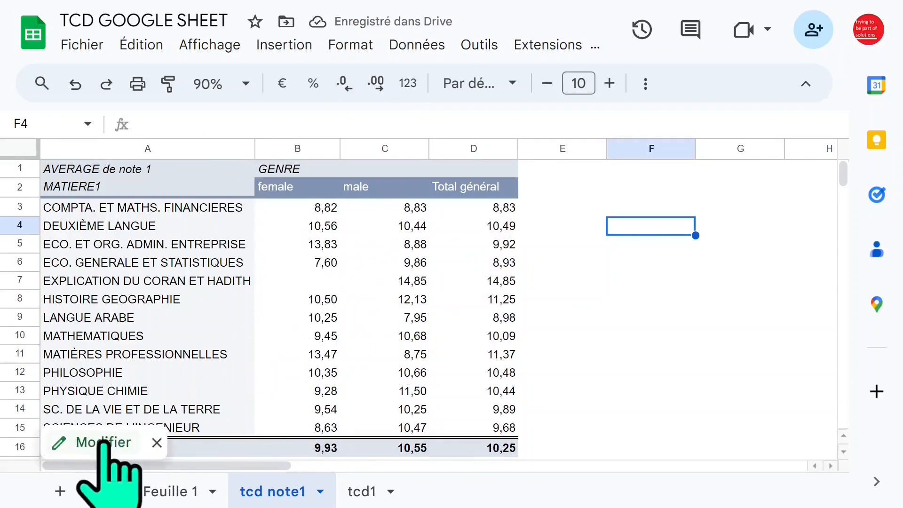
- Change the summary function of note 1 in the tcd note1 pivot table to MAX
click(90, 442)
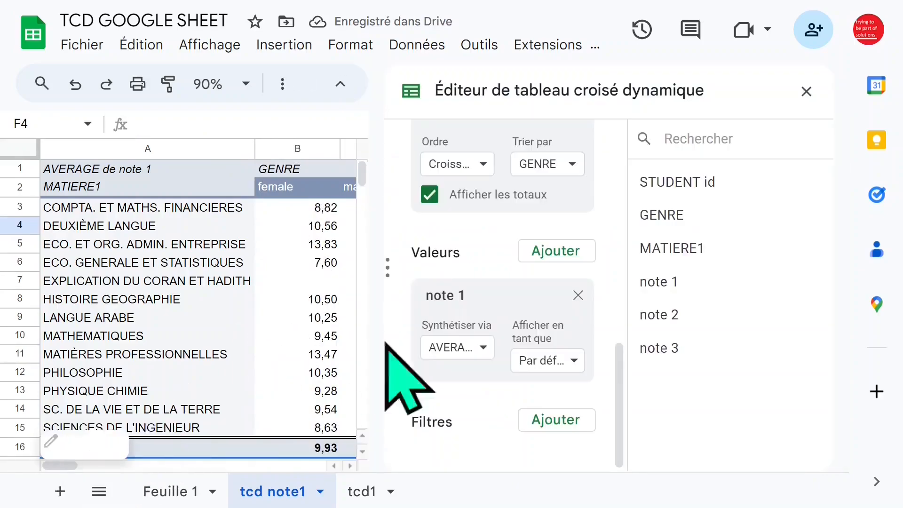
click(483, 348)
scroll(541, 398, down, 3)
click(465, 407)
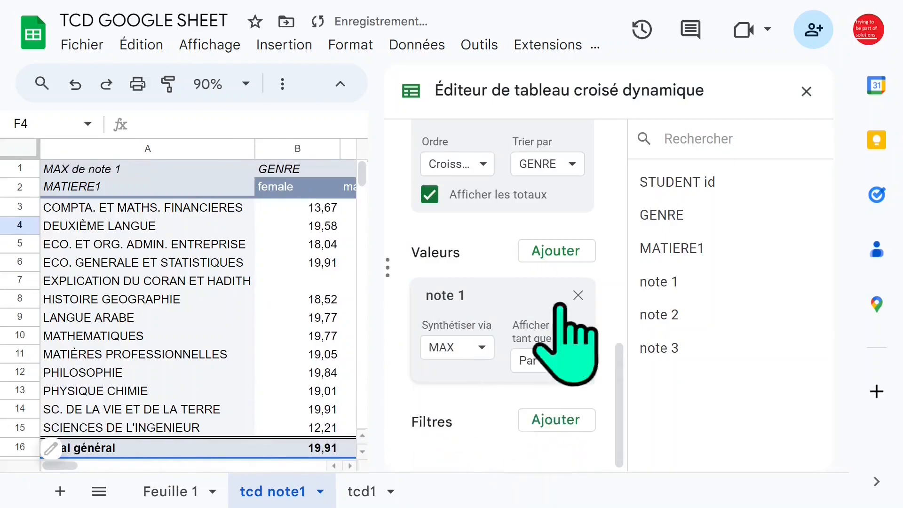
click(806, 92)
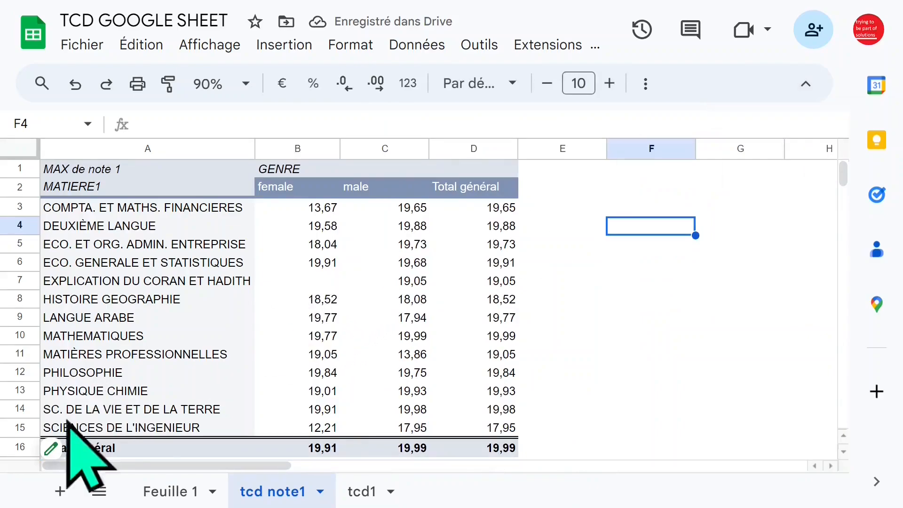
- Add note 1 a second time as a pivot table value, summarized by MIN
click(95, 446)
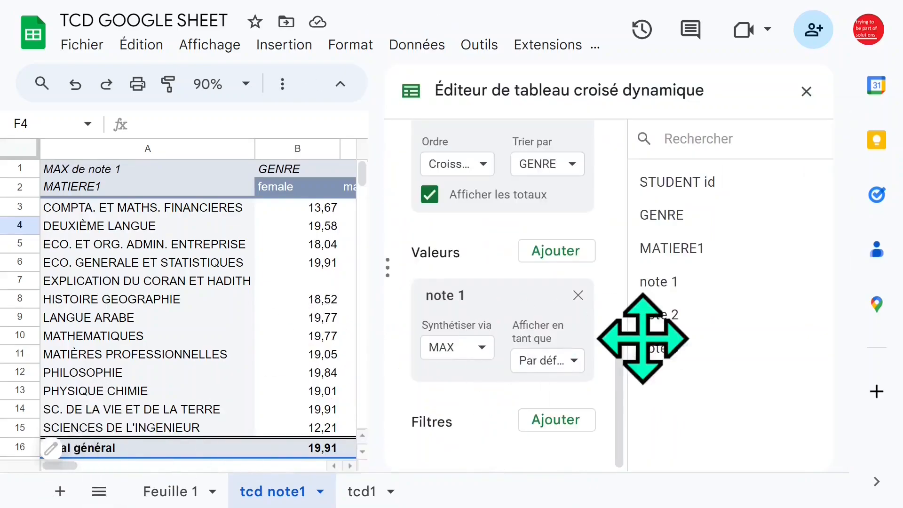
mouse_move(622, 369)
mouse_down()
mouse_move(621, 334)
mouse_move(621, 360)
mouse_up()
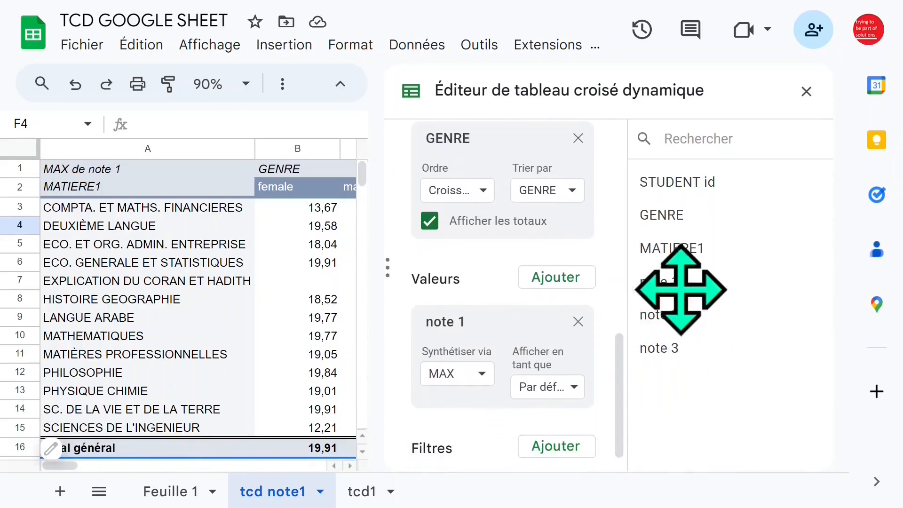
click(556, 278)
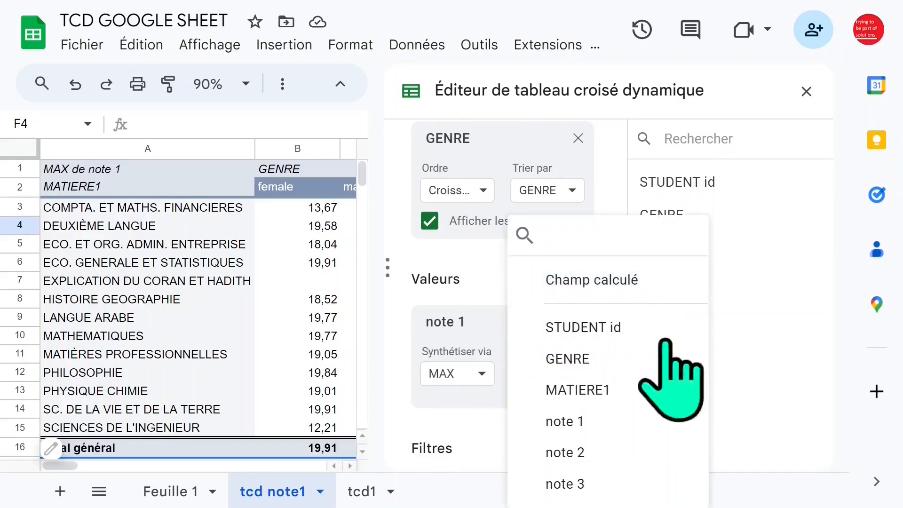
click(613, 421)
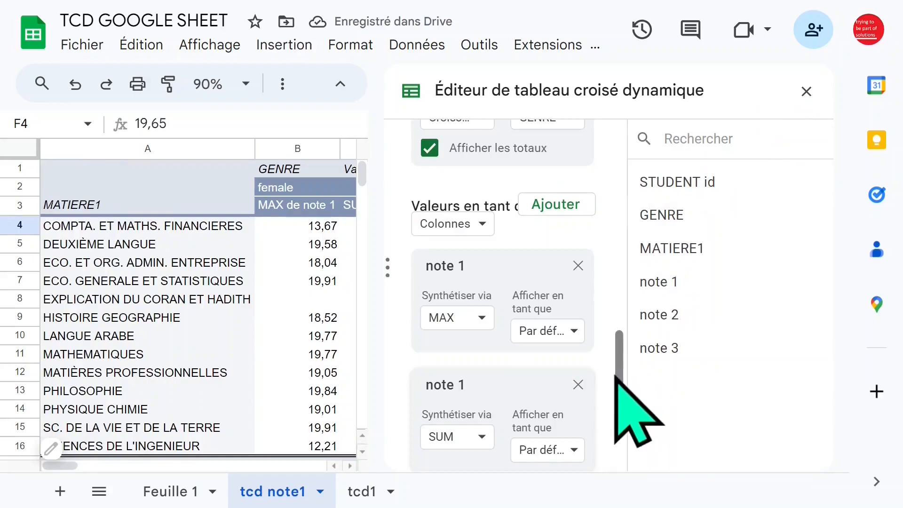
click(482, 436)
click(491, 217)
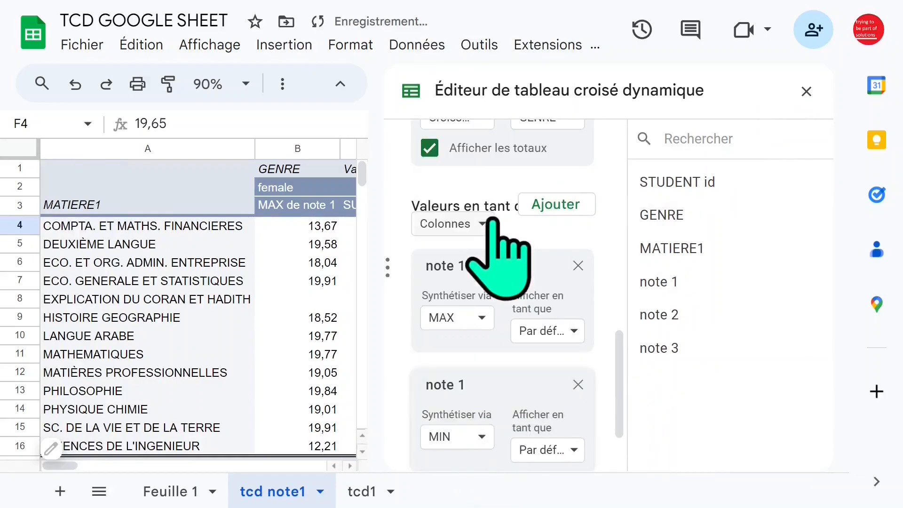
click(806, 91)
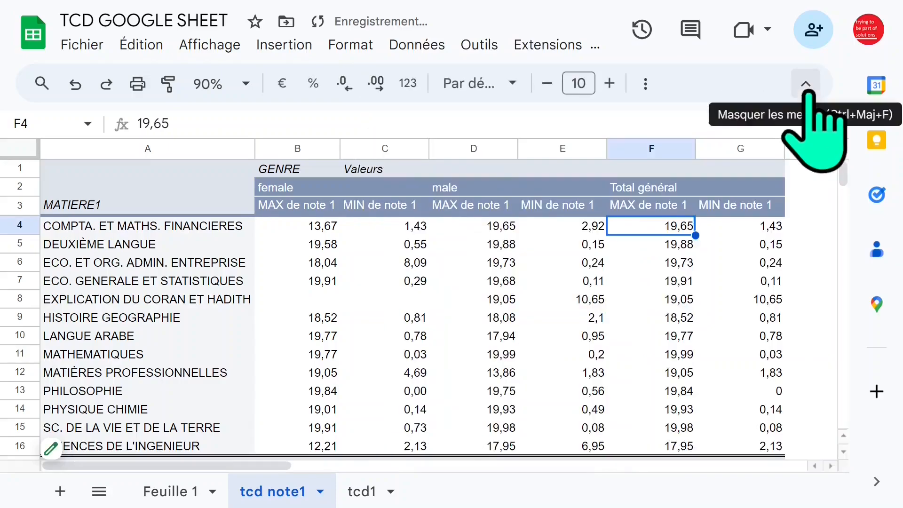
- Examine the maximum and minimum note 1 values per subject for female and male students
click(529, 247)
click(386, 210)
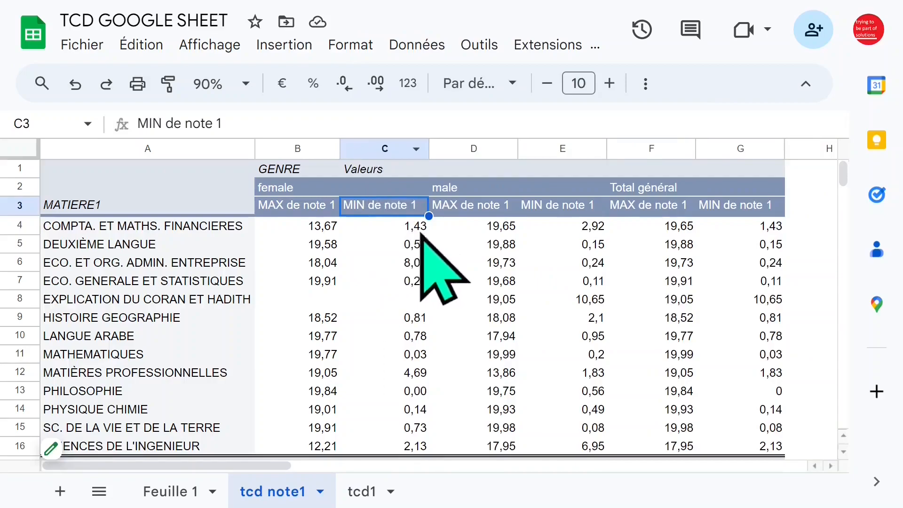
click(470, 203)
click(376, 205)
click(397, 262)
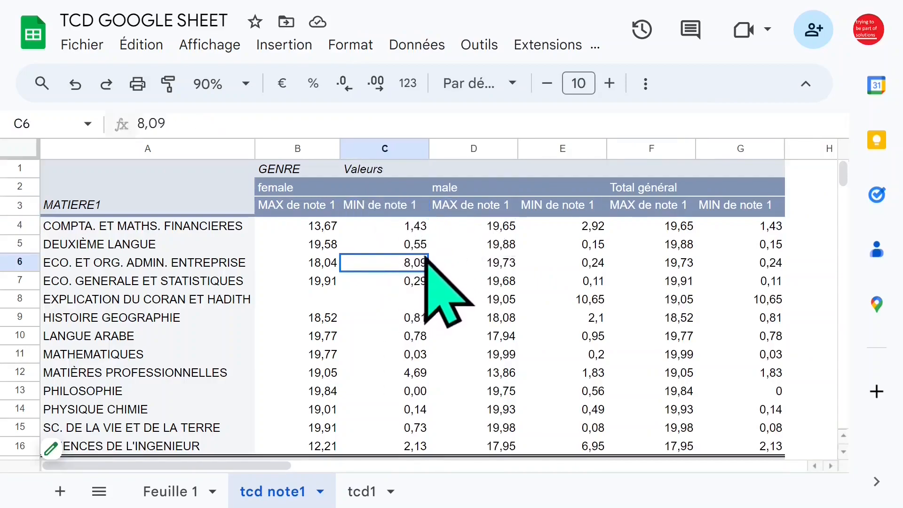
click(313, 227)
click(391, 228)
click(319, 226)
click(398, 224)
click(321, 228)
click(292, 188)
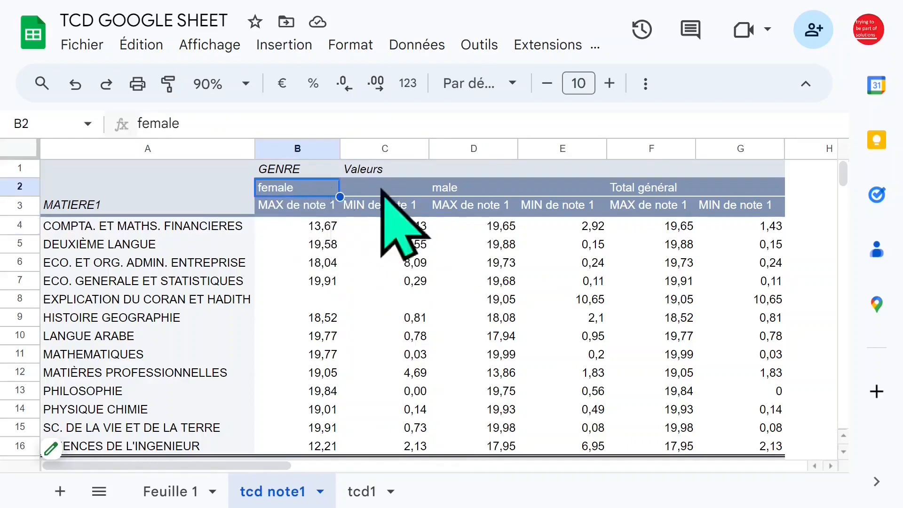
click(466, 188)
click(515, 246)
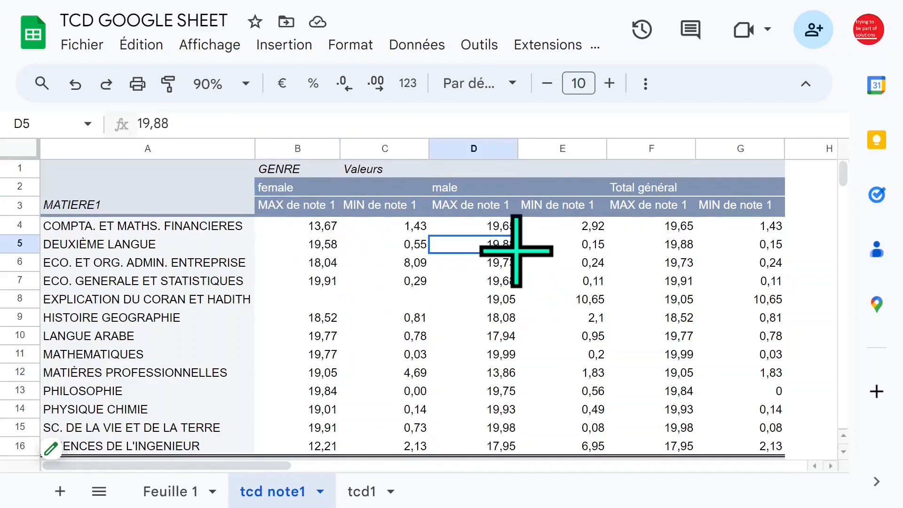
scroll(515, 251, down, 2)
scroll(517, 252, up, 2)
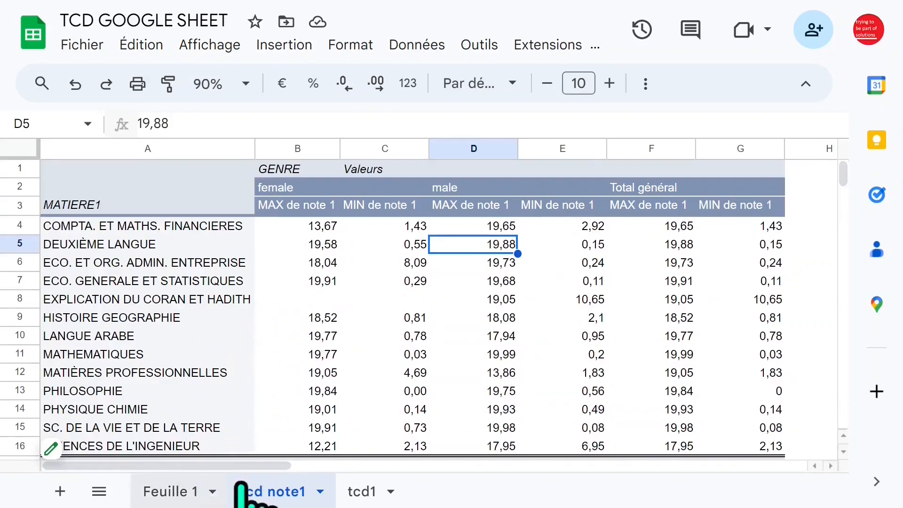
- Create another pivot table from the data range 'Feuille 1'!A1:F1001 in a new sheet
click(180, 492)
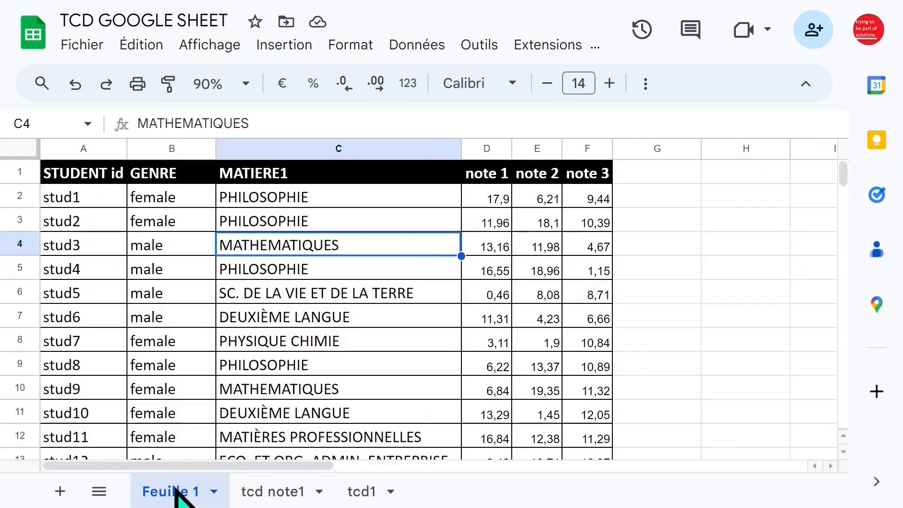
click(292, 46)
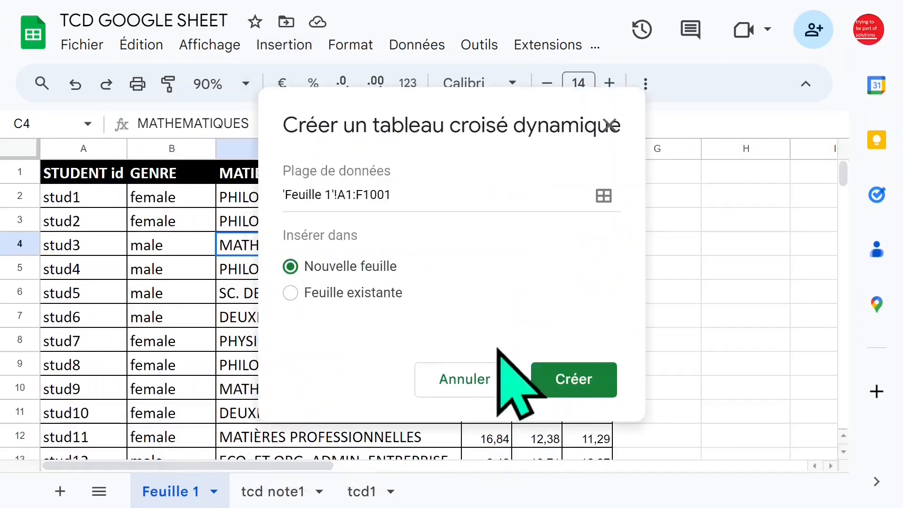
click(564, 380)
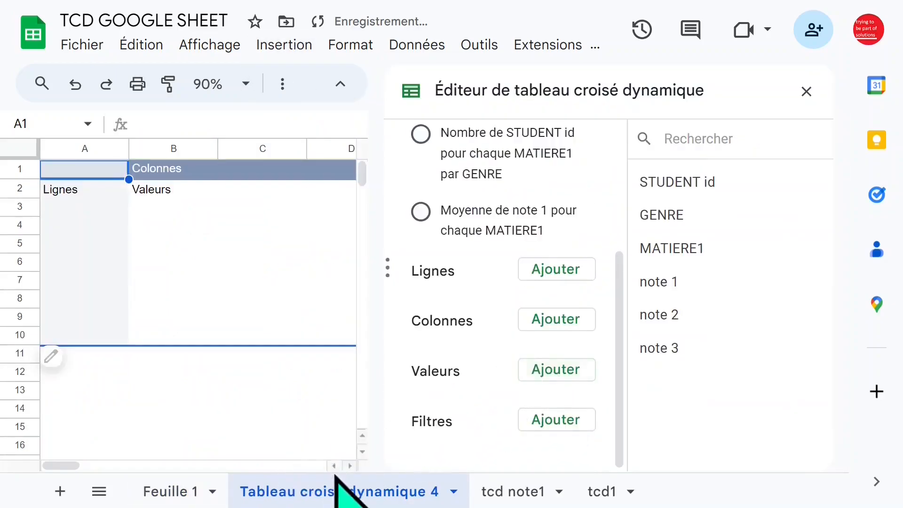
- Rename the new pivot table sheet as tcd note 2
double_click(340, 491)
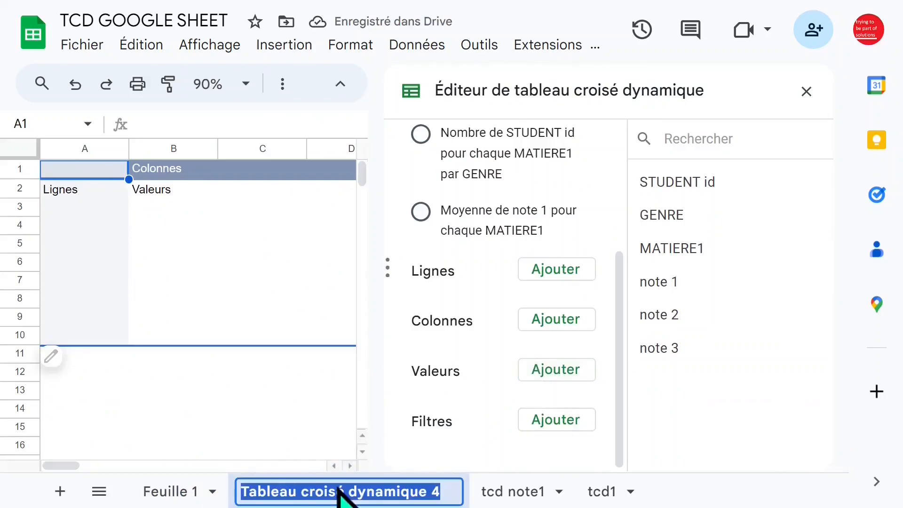
text(tcd not)
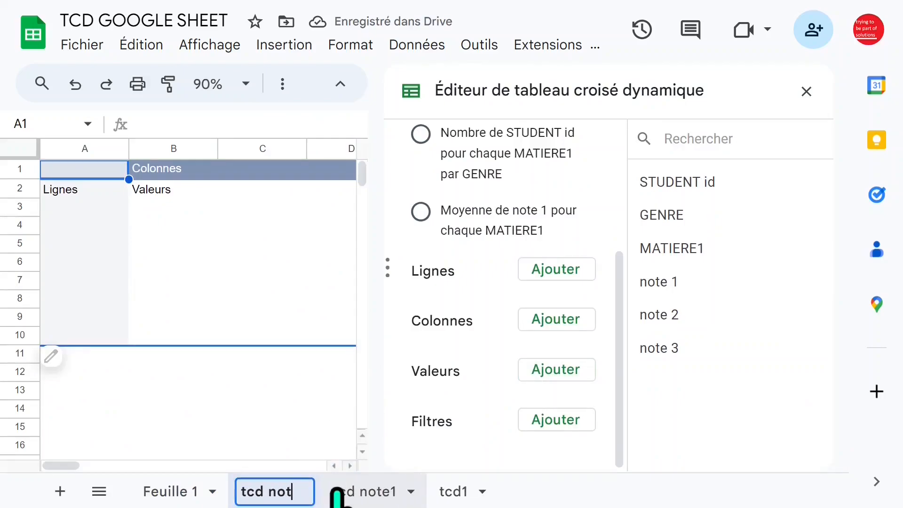
text(e 2)
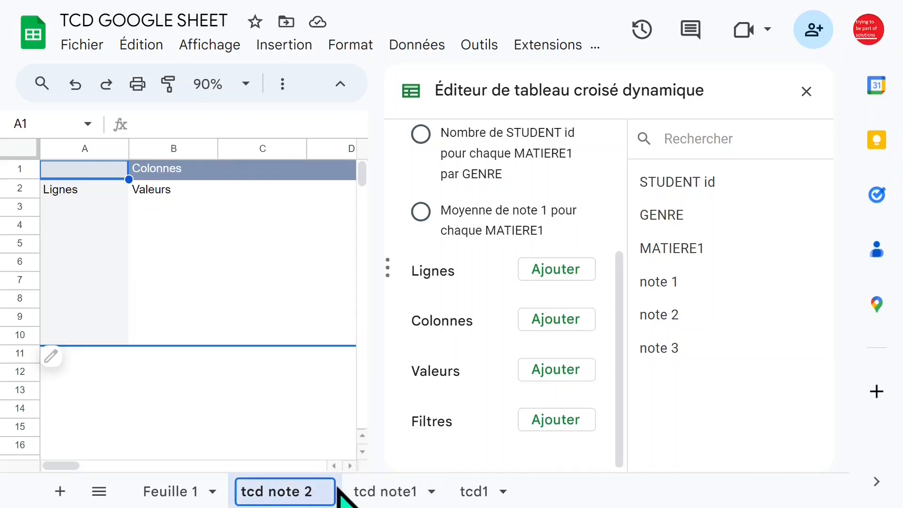
click(189, 282)
click(100, 226)
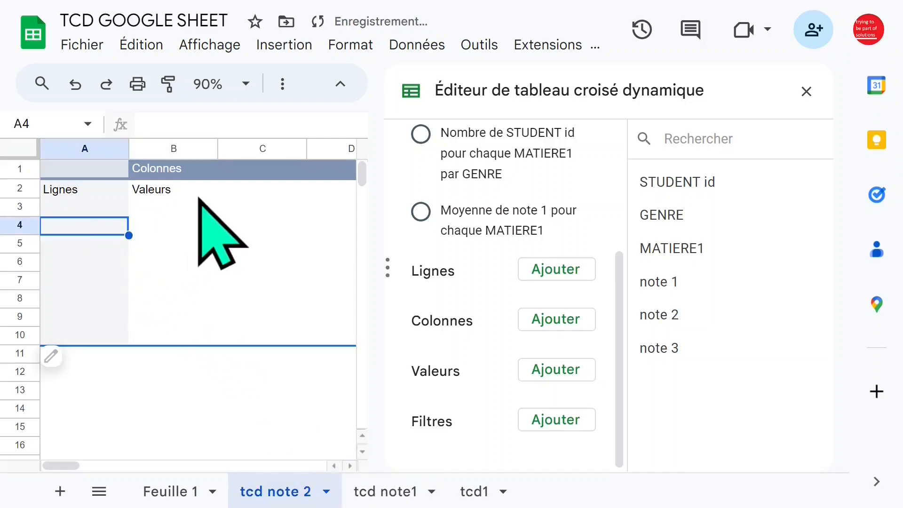
- Add MATIERE1 as the pivot table's rows and GENRE as its columns
click(569, 269)
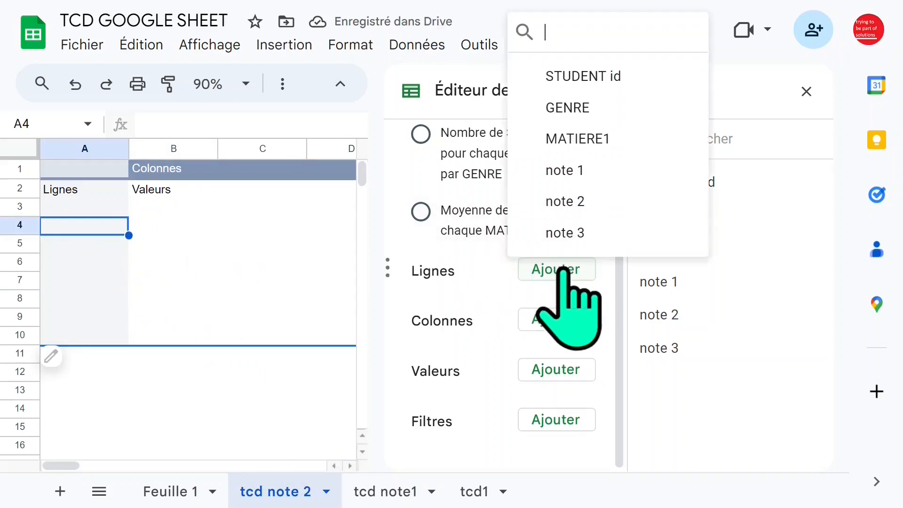
click(591, 136)
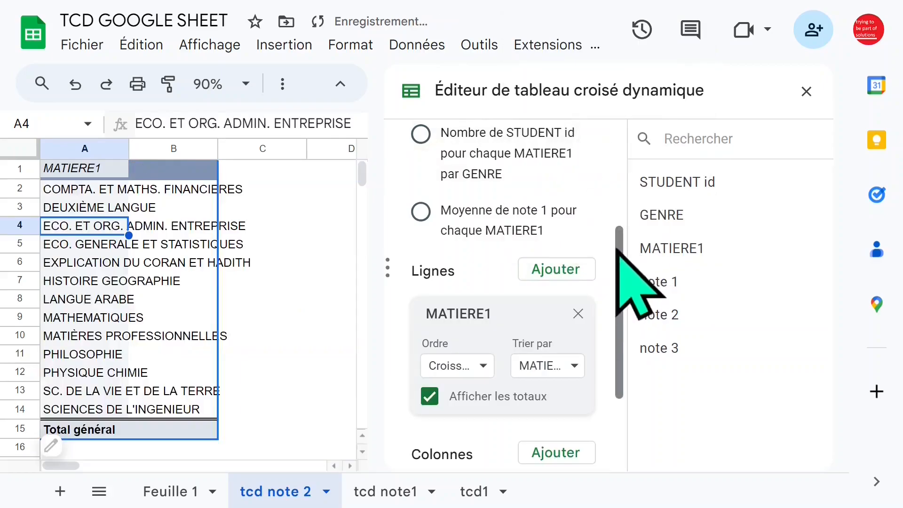
drag(617, 283, 621, 341)
click(555, 321)
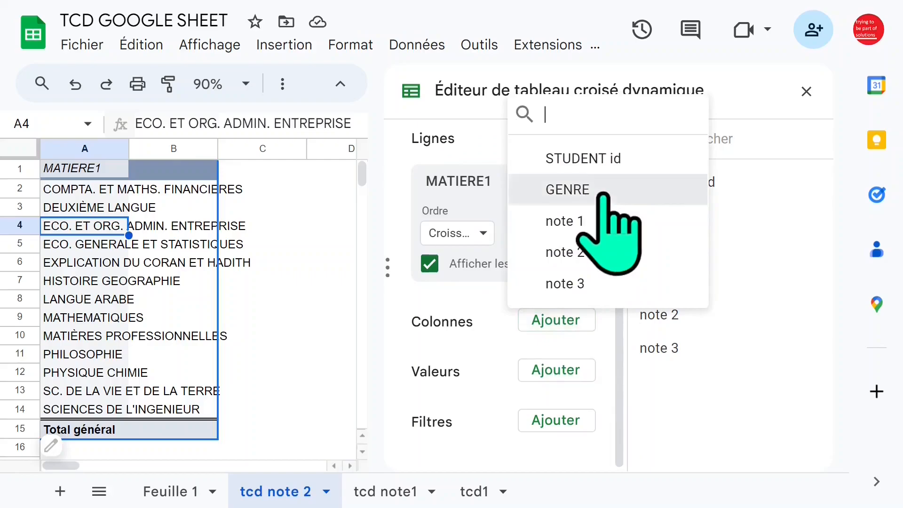
click(606, 226)
- Add note 2 as the pivot table value, summarized by AVERAGE, and close the pivot table editor
drag(618, 275, 619, 338)
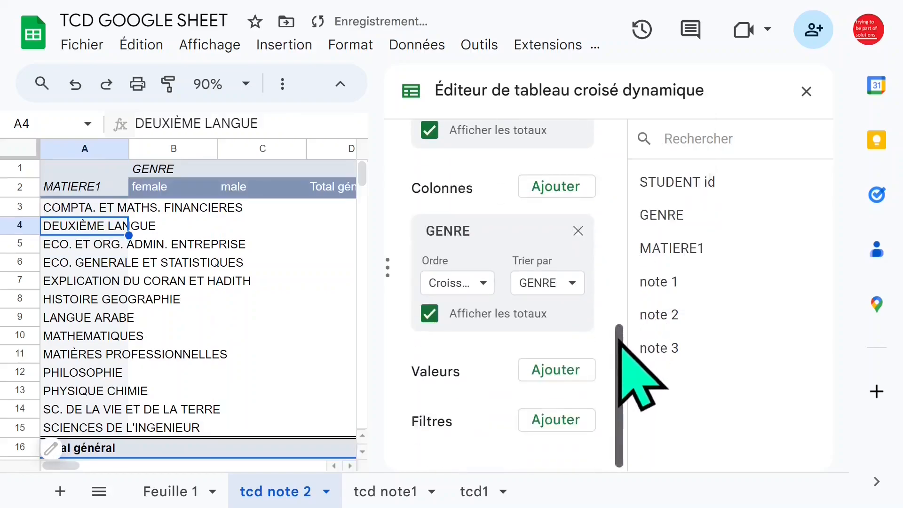
click(555, 370)
click(607, 303)
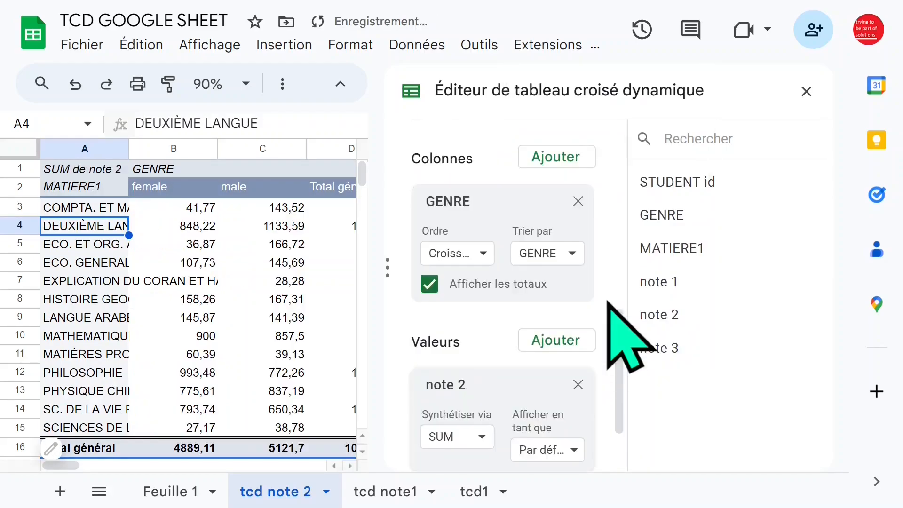
drag(615, 332, 616, 377)
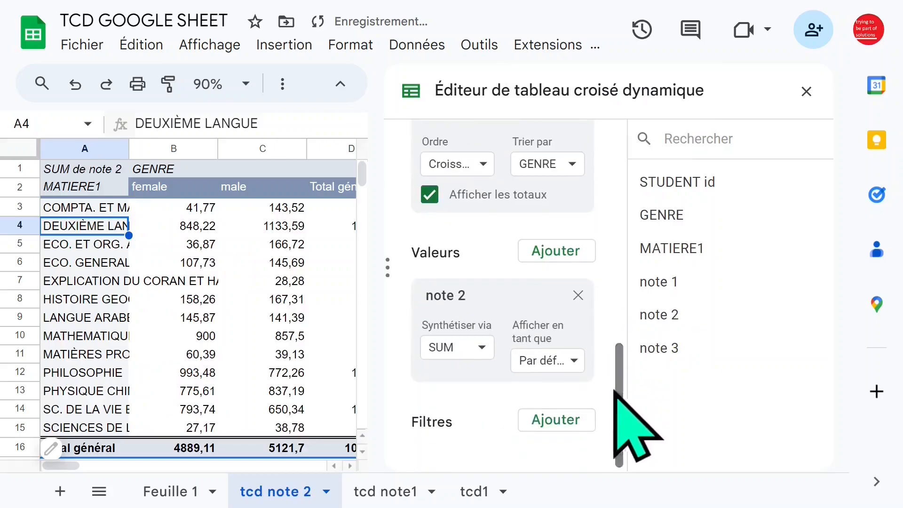
click(480, 348)
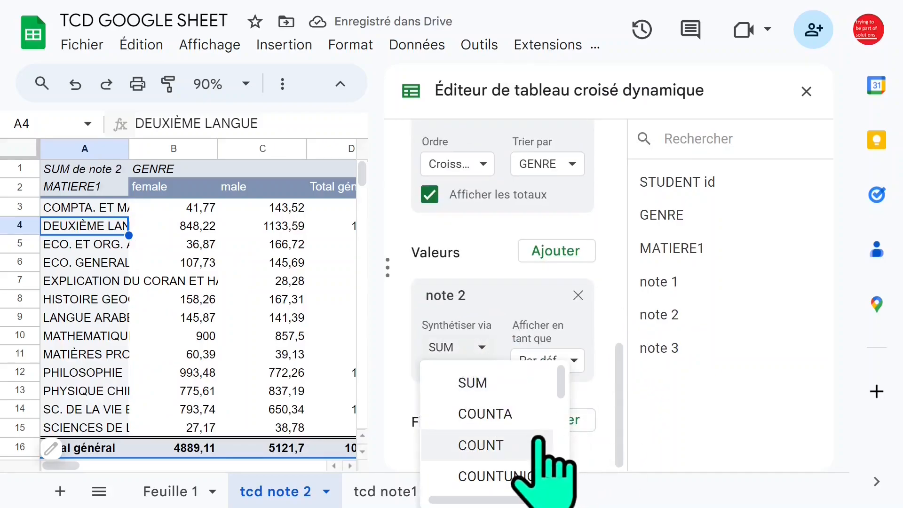
scroll(563, 390, down, 3)
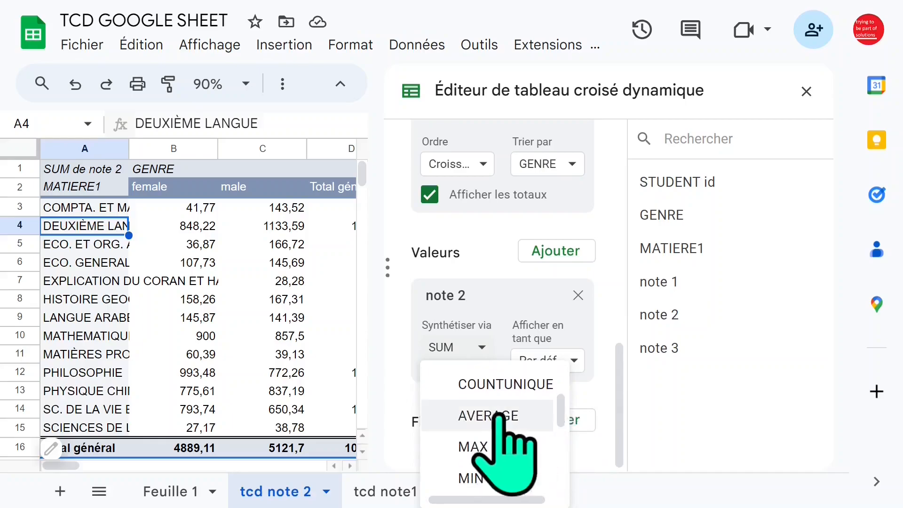
click(504, 414)
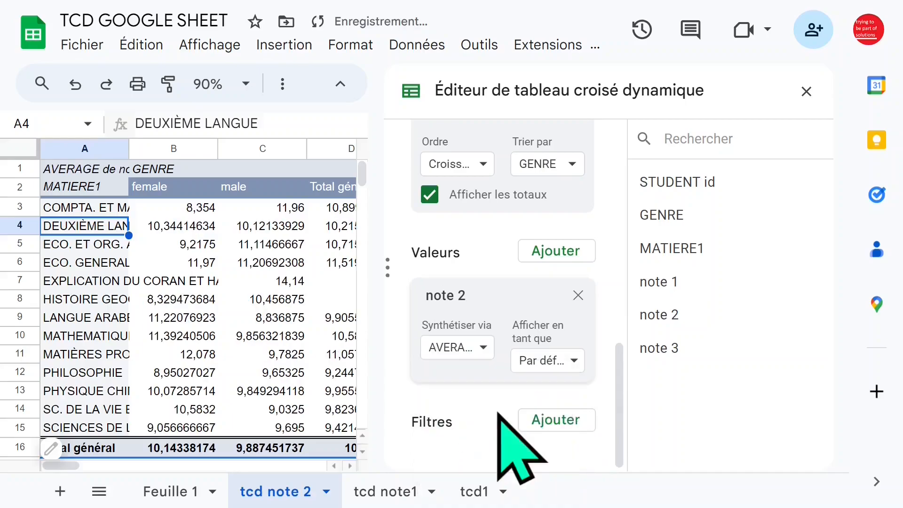
click(806, 91)
- Format the averages in B3:D16 with two decimal places and fit column A's width to the subject names
drag(164, 211, 360, 447)
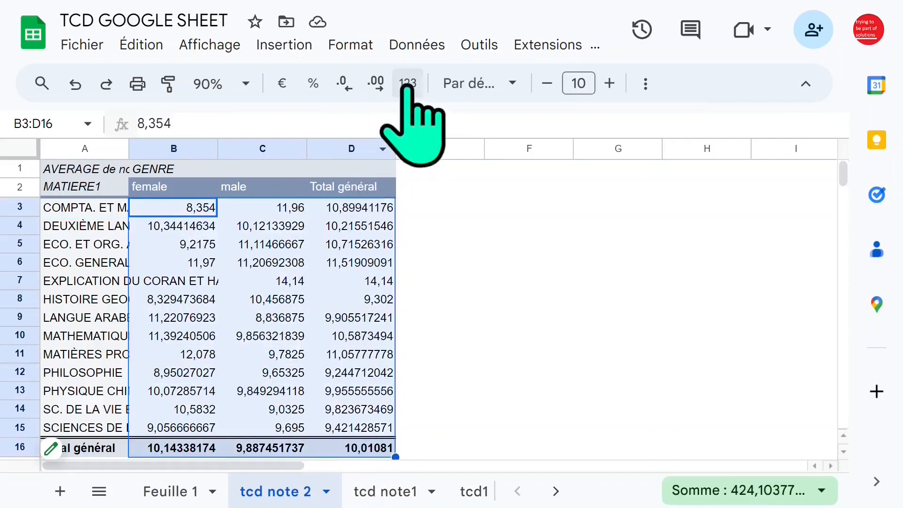
click(375, 84)
click(344, 83)
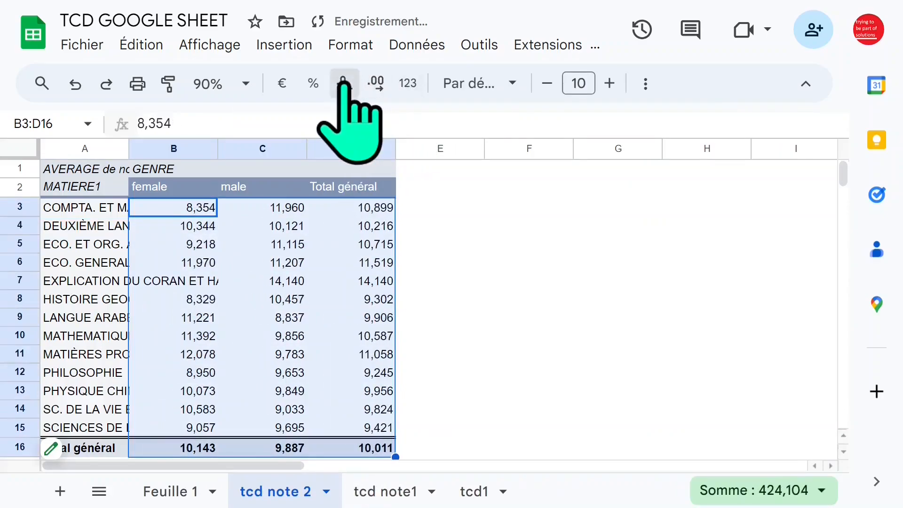
click(344, 83)
click(343, 83)
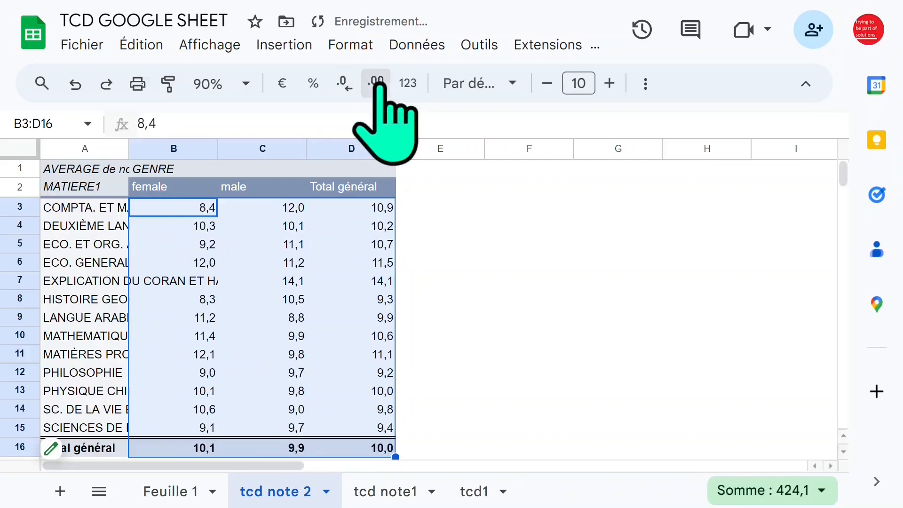
click(376, 83)
click(212, 262)
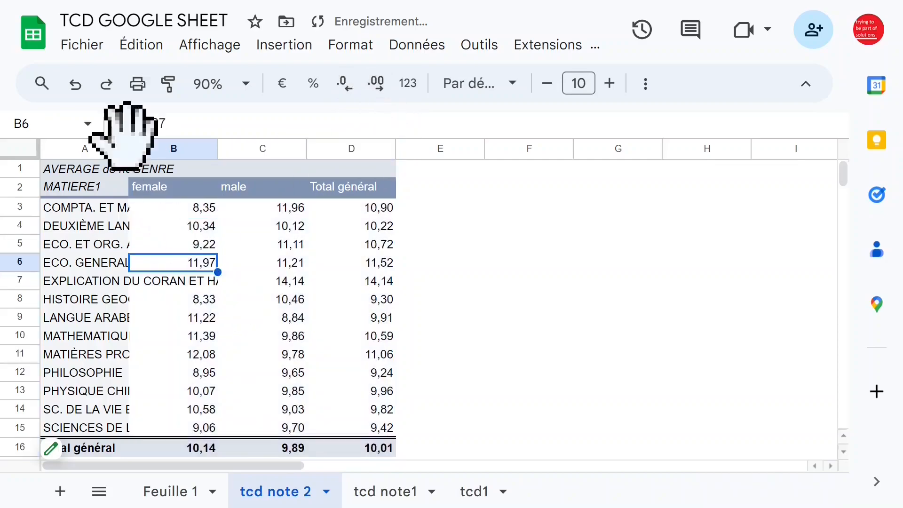
click(123, 148)
double_click(128, 149)
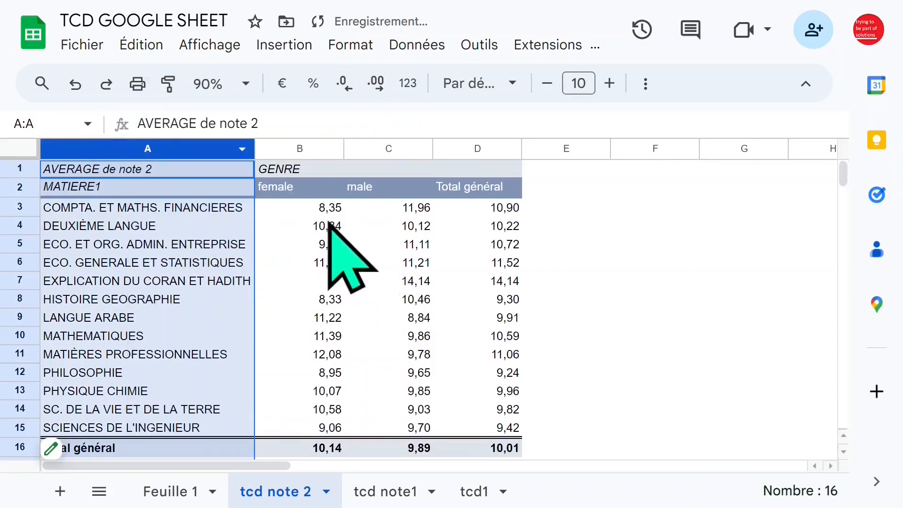
- Examine the average note 2 values per subject for female and male students
click(414, 209)
click(329, 263)
click(306, 226)
click(181, 226)
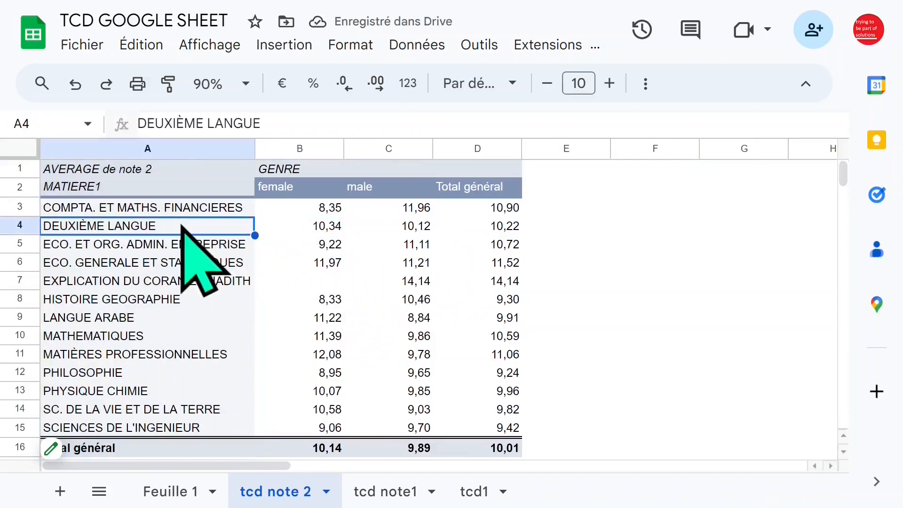
click(305, 208)
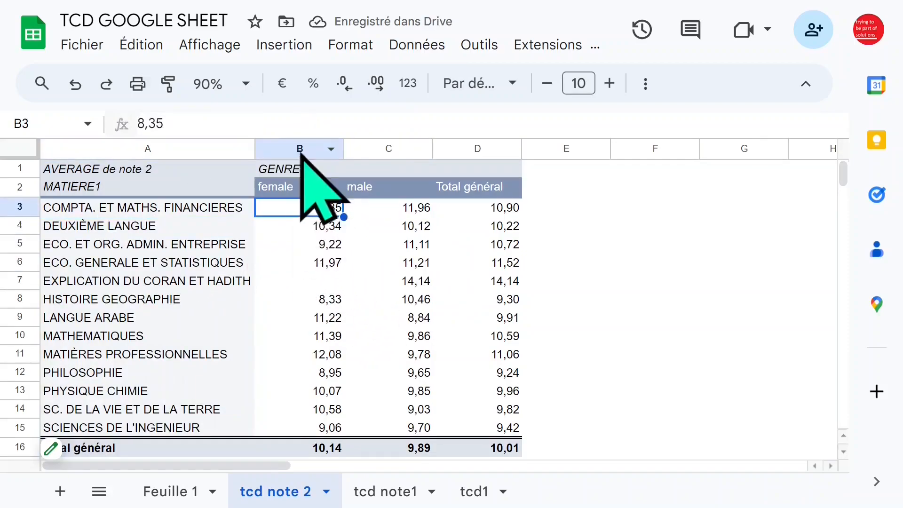
click(143, 176)
click(235, 261)
click(308, 215)
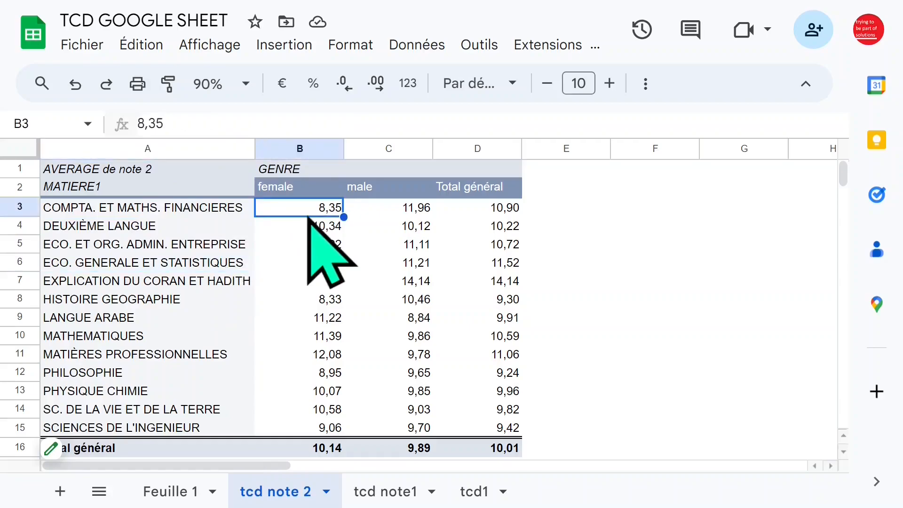
- Change the summary function of note 2 in the pivot table to MAX and close the editor
click(104, 445)
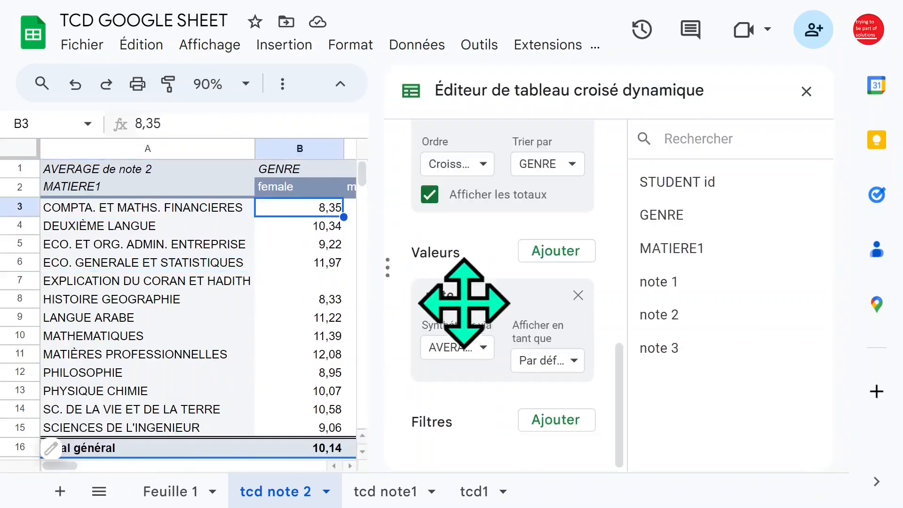
click(485, 347)
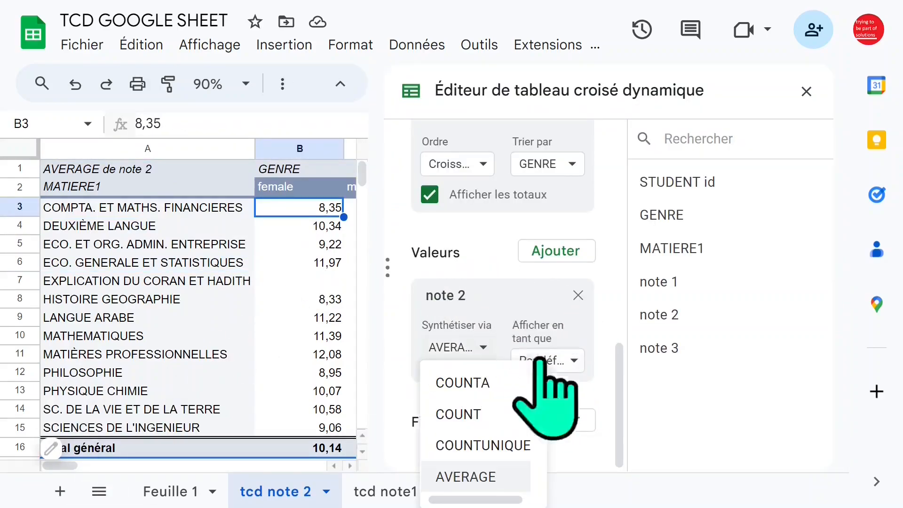
scroll(541, 398, down, 3)
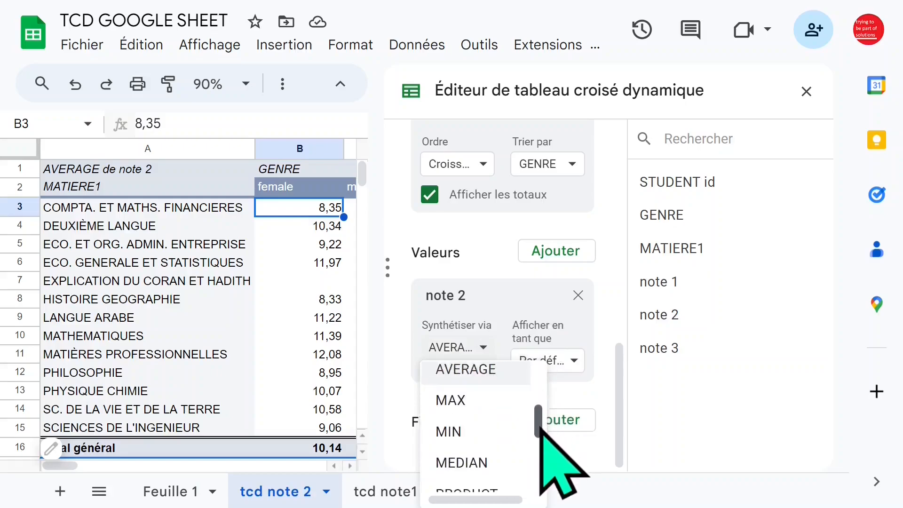
click(467, 389)
click(806, 92)
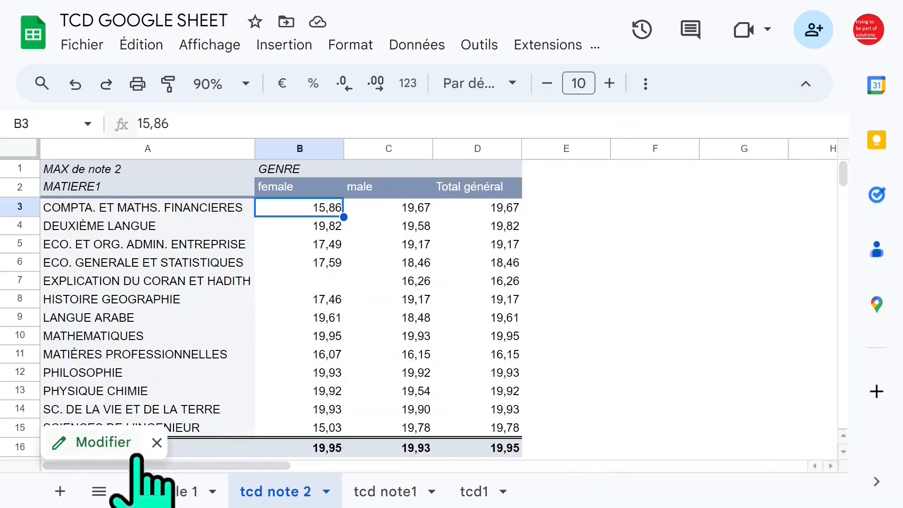
- Change the summary function of note 2 in the pivot table to MIN and close the editor
click(101, 446)
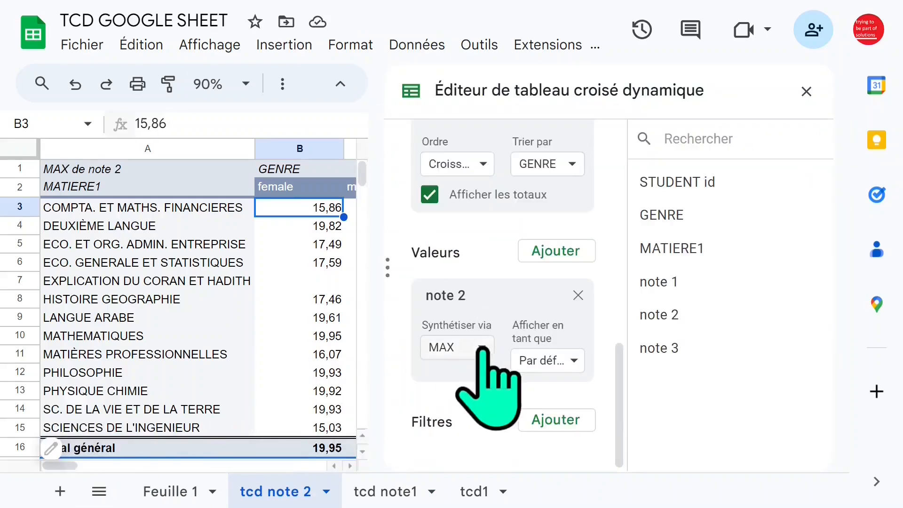
click(461, 347)
scroll(561, 406, down, 2)
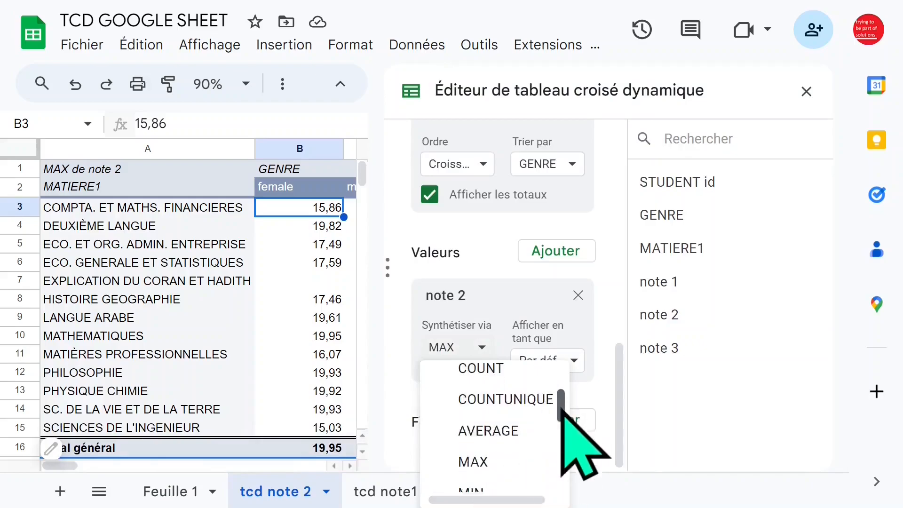
click(496, 426)
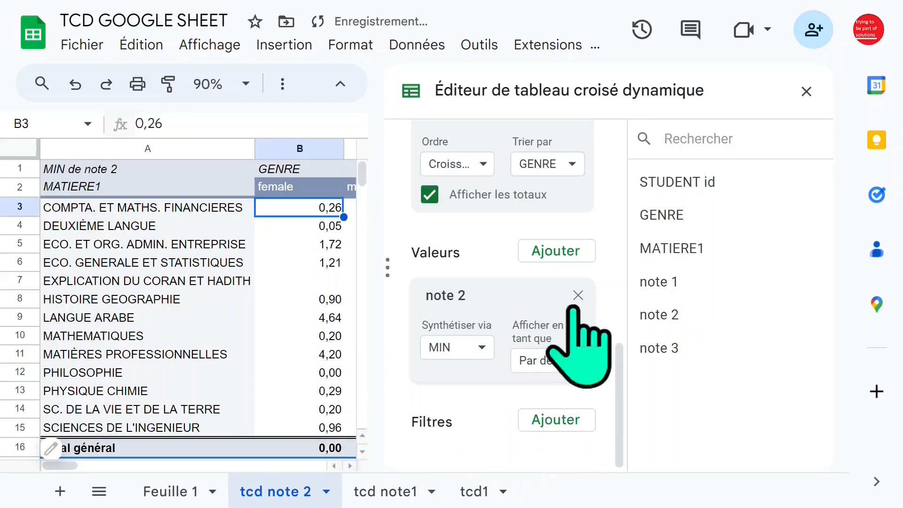
click(806, 92)
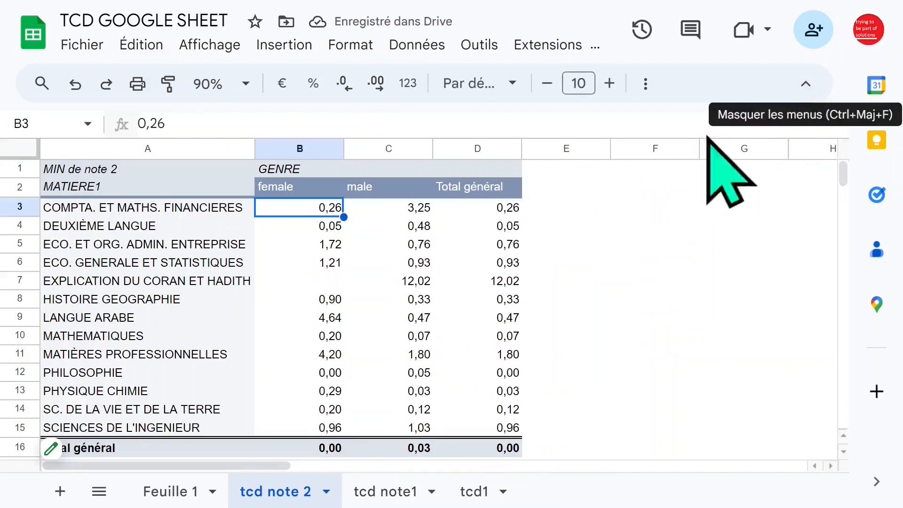
- Set the summary function of note 2 back to AVERAGE and close the pivot table editor
click(79, 447)
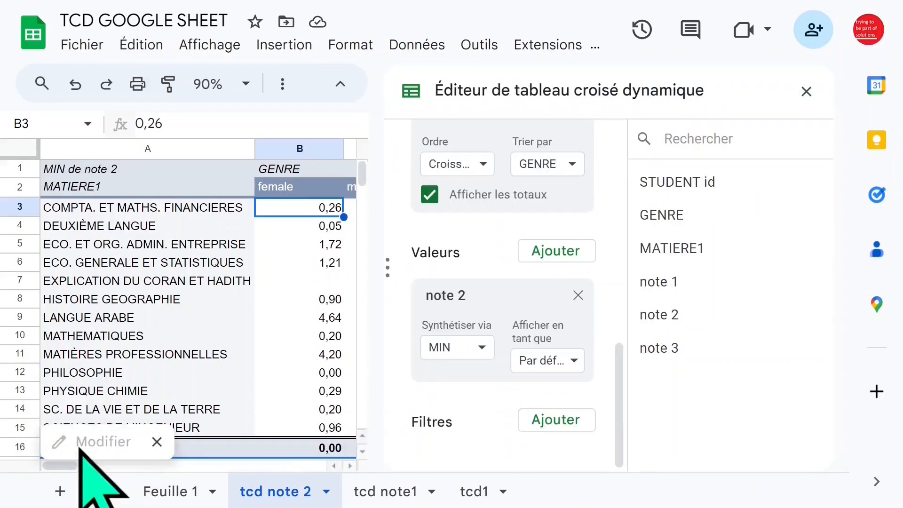
click(480, 349)
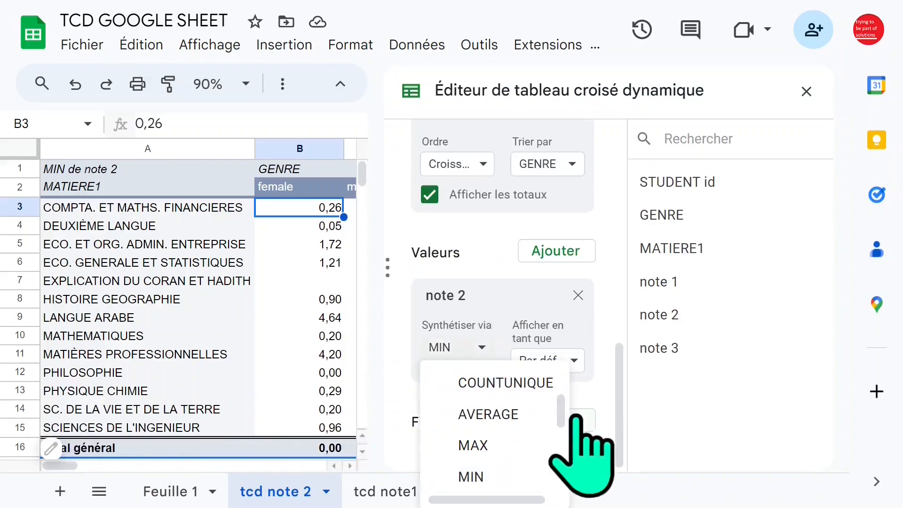
click(519, 413)
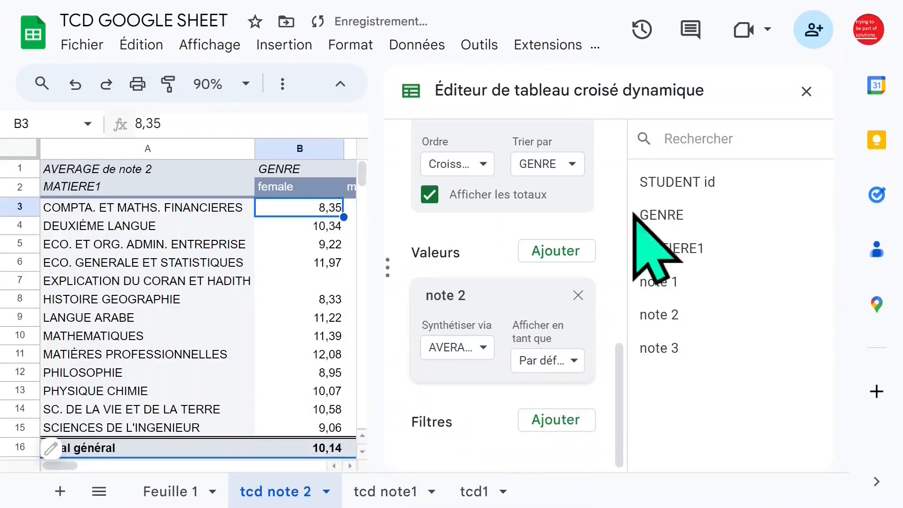
click(806, 91)
click(222, 264)
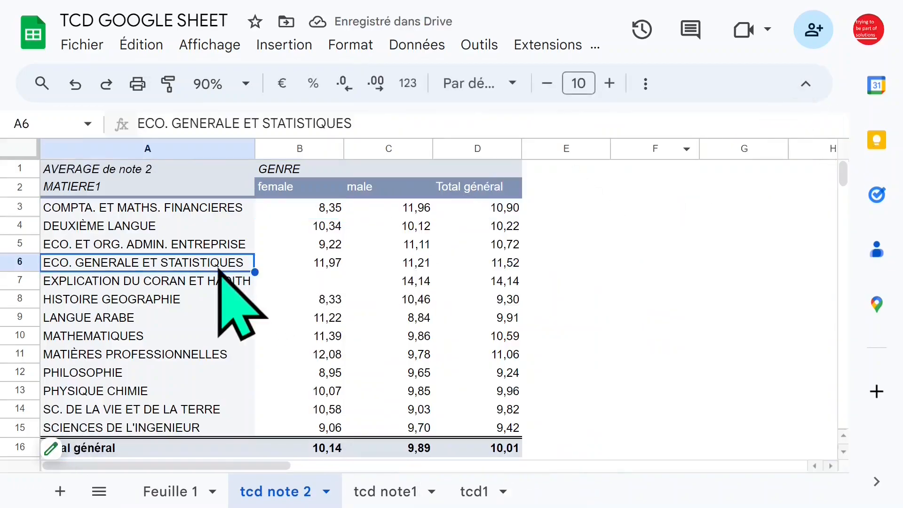
- Return to the Feuille 1 sheet and select cell C4 in the student data
click(191, 491)
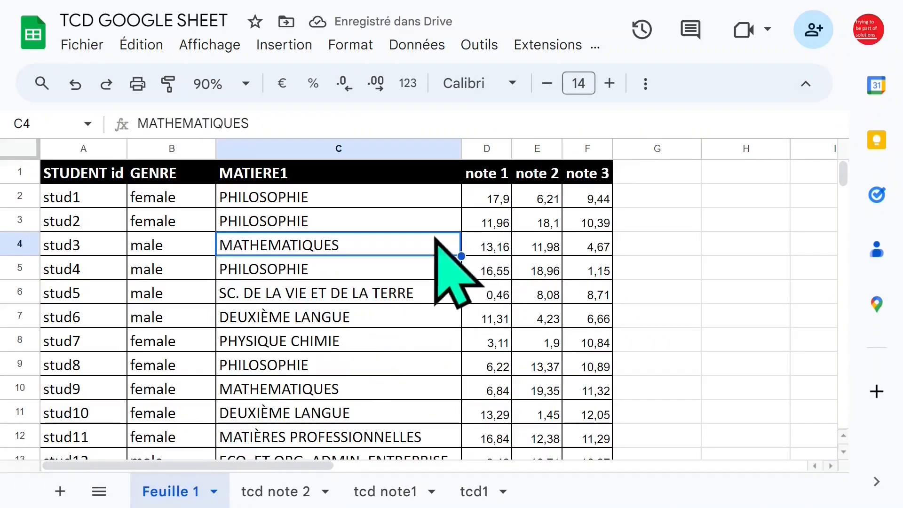
click(414, 219)
click(347, 238)
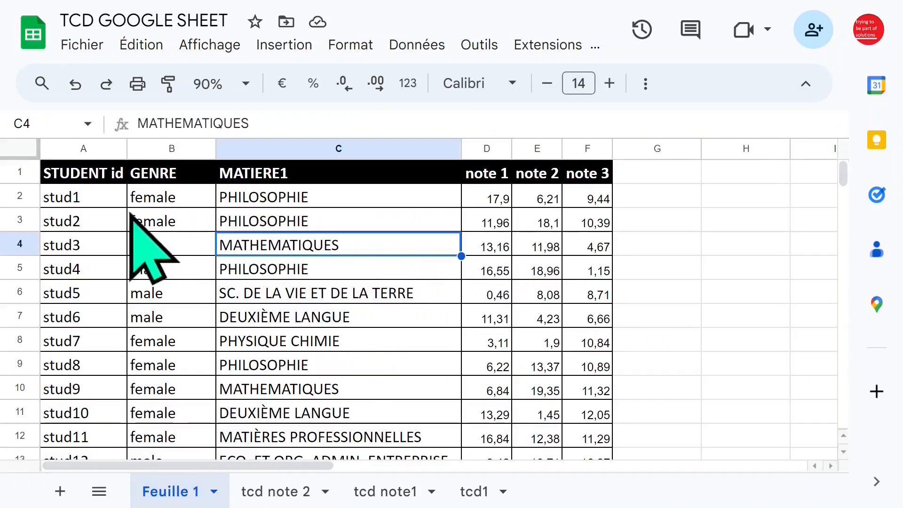
- Examine the GENRE and note 1 columns of the student data
click(155, 195)
click(169, 150)
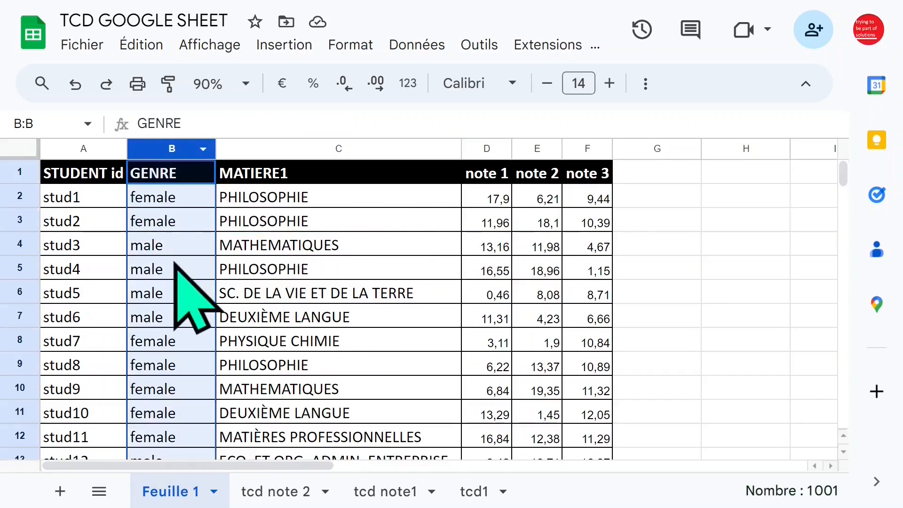
click(179, 266)
click(489, 197)
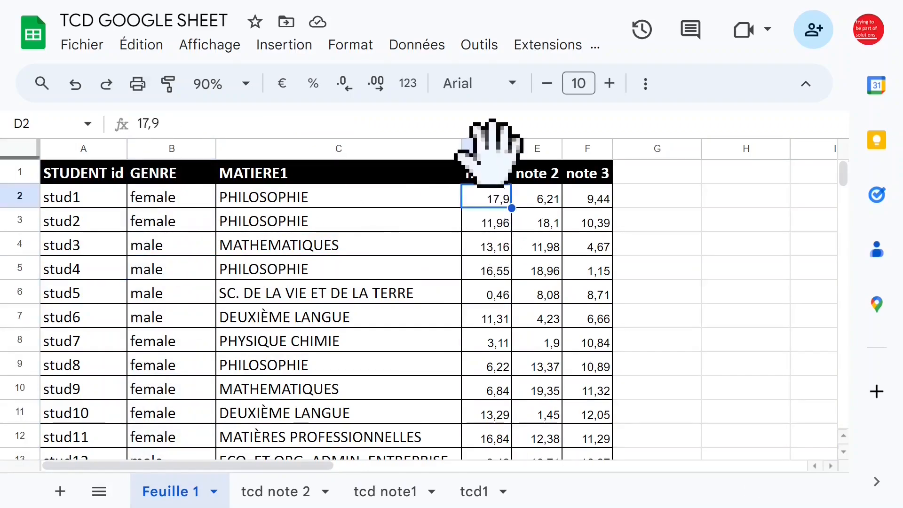
click(487, 149)
click(442, 221)
click(487, 175)
- Create a pivot table in a new sheet from the data range 'Feuille 1'!A1:F1001
click(278, 220)
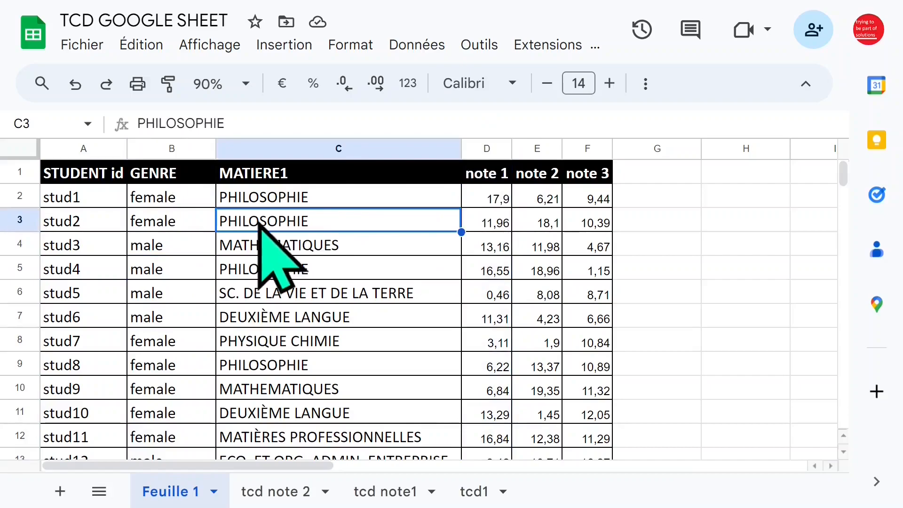
click(277, 52)
click(352, 258)
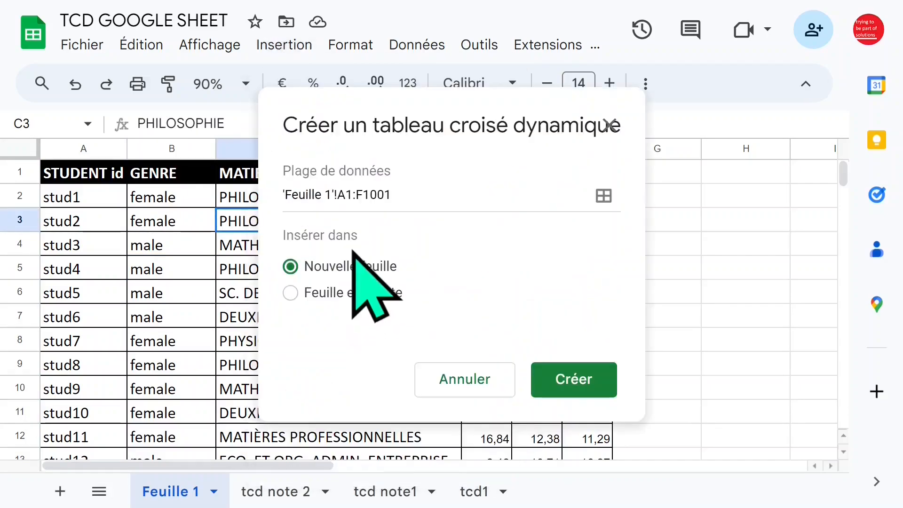
click(604, 381)
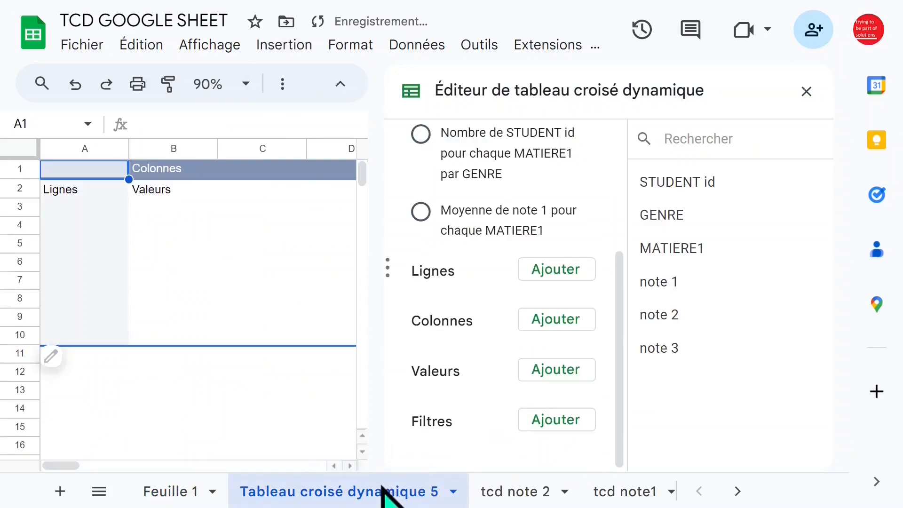
- Rename the new pivot table sheet as tcd3
double_click(385, 492)
text(tcd3)
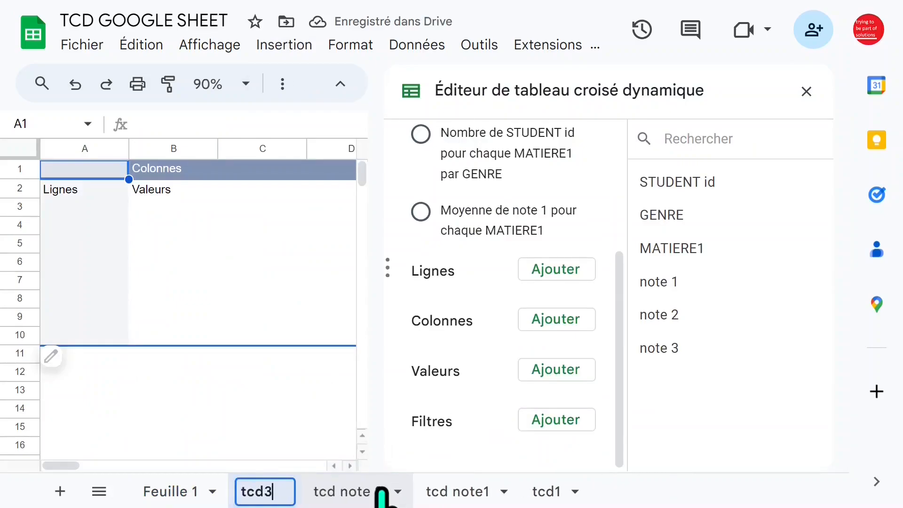
click(268, 283)
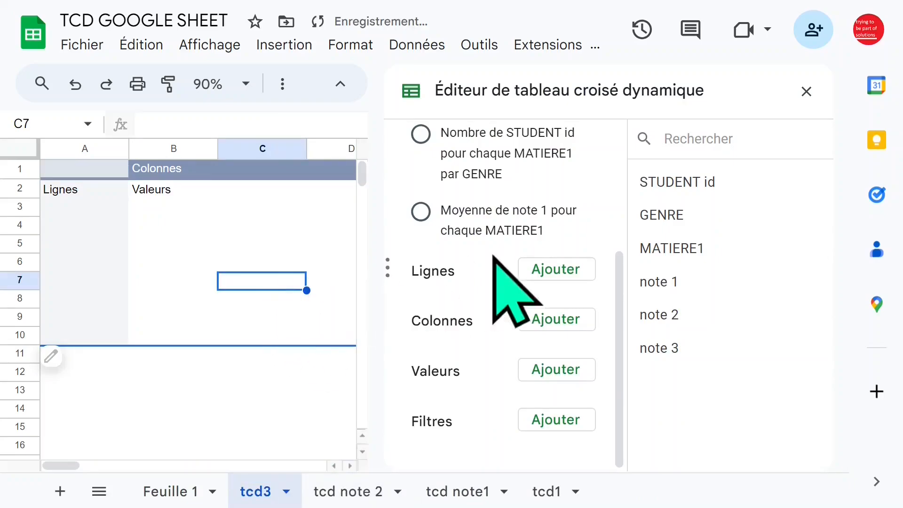
- Add note 1 as the rows and GENRE as the columns of the pivot table
drag(671, 279, 473, 294)
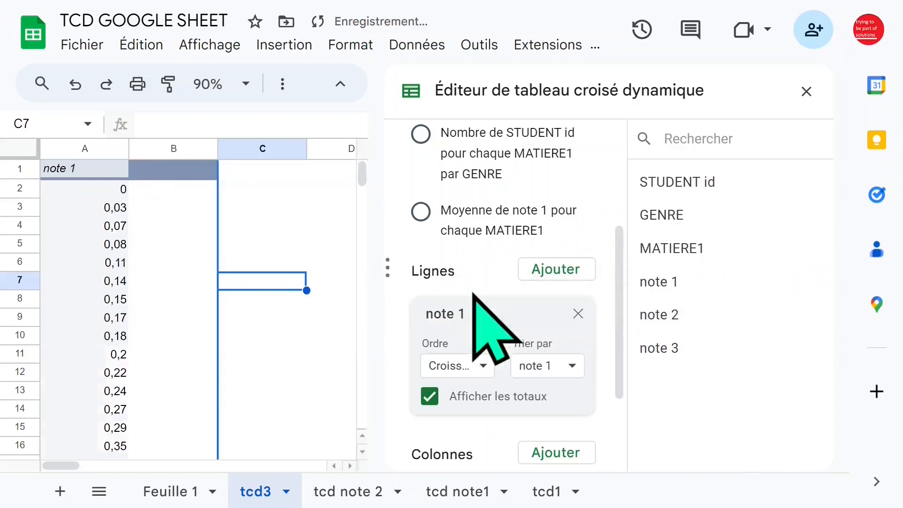
drag(619, 256, 617, 335)
click(575, 322)
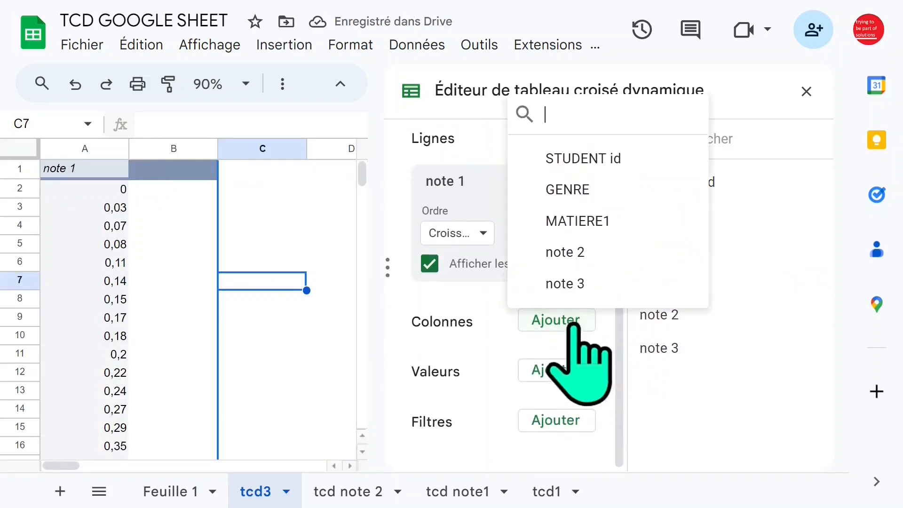
click(568, 189)
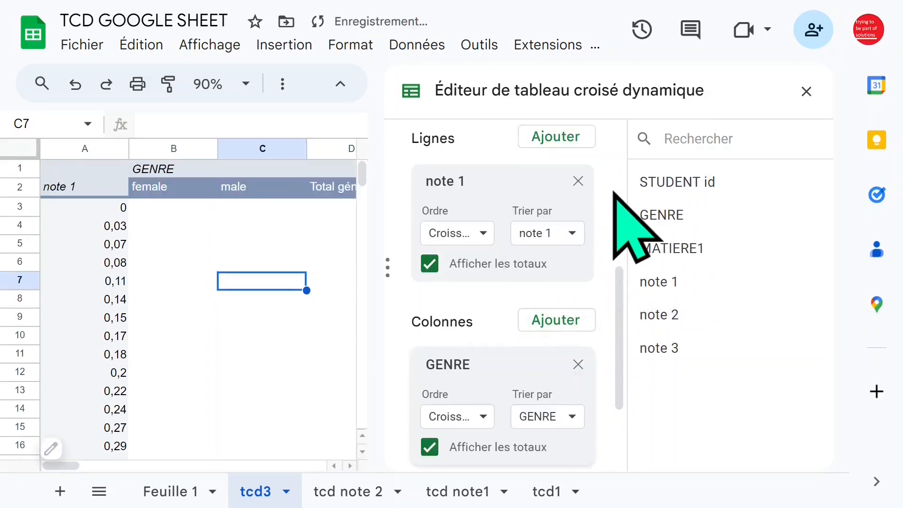
- Add GENRE as the pivot table's values and close the pivot table editor
drag(619, 277, 619, 323)
click(575, 399)
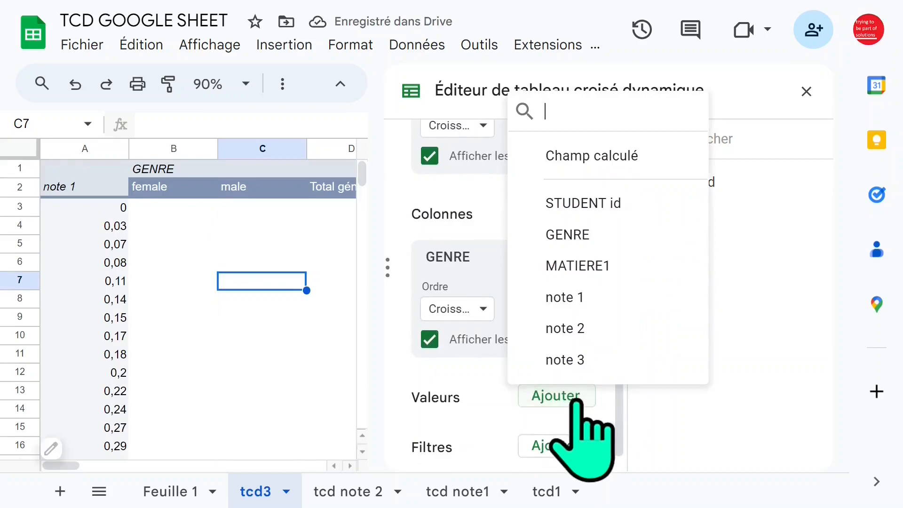
click(611, 239)
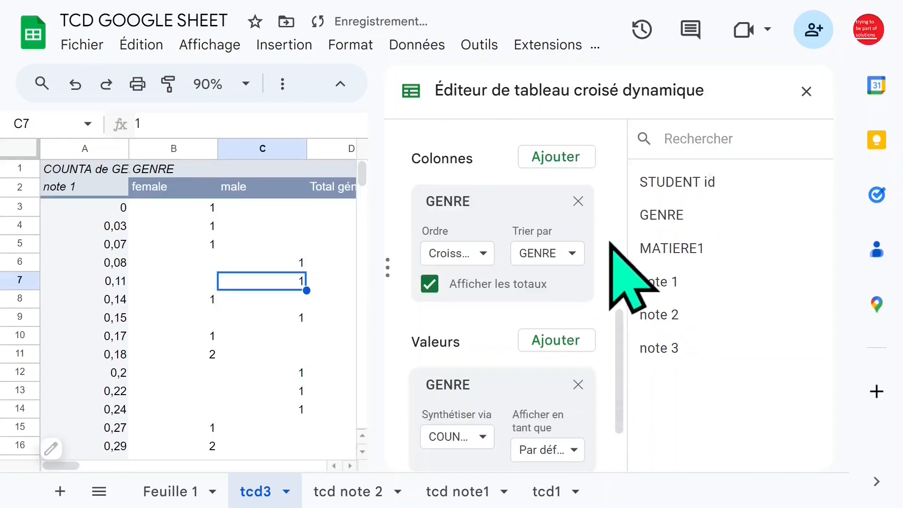
click(807, 91)
- Create a grouping rule for the note 1 rows with minimum value 0, maximum value 10 and interval size 2
click(203, 245)
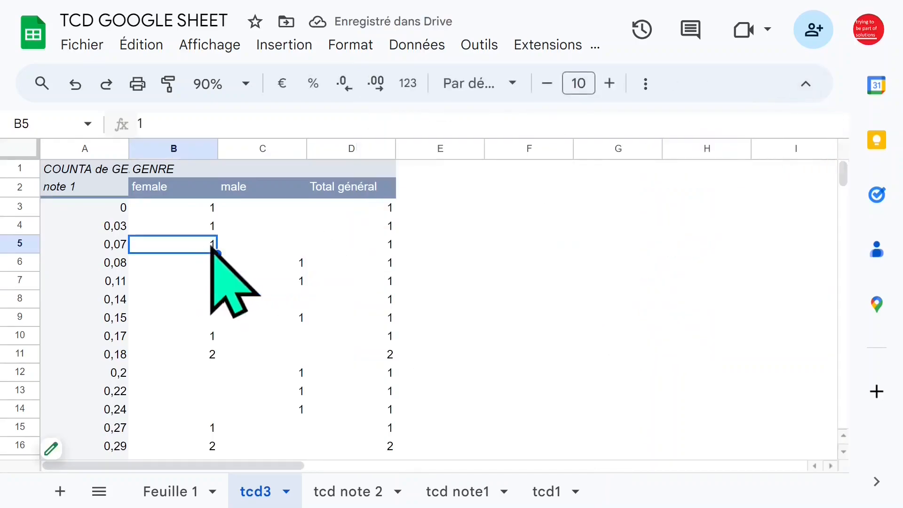
click(86, 245)
click(100, 226)
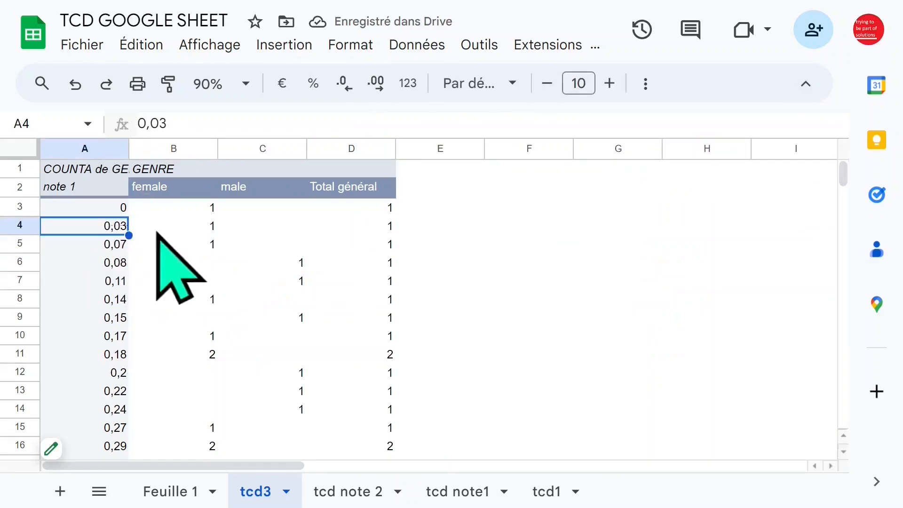
right_click(83, 227)
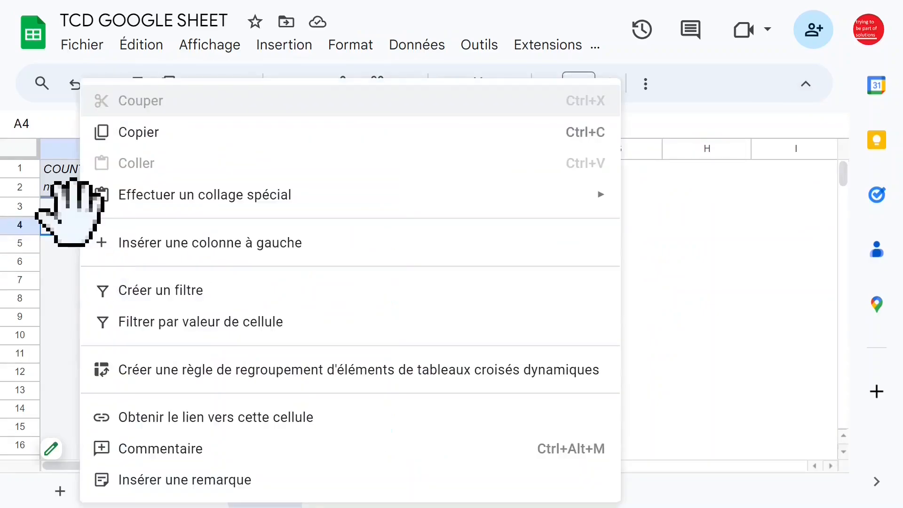
click(229, 375)
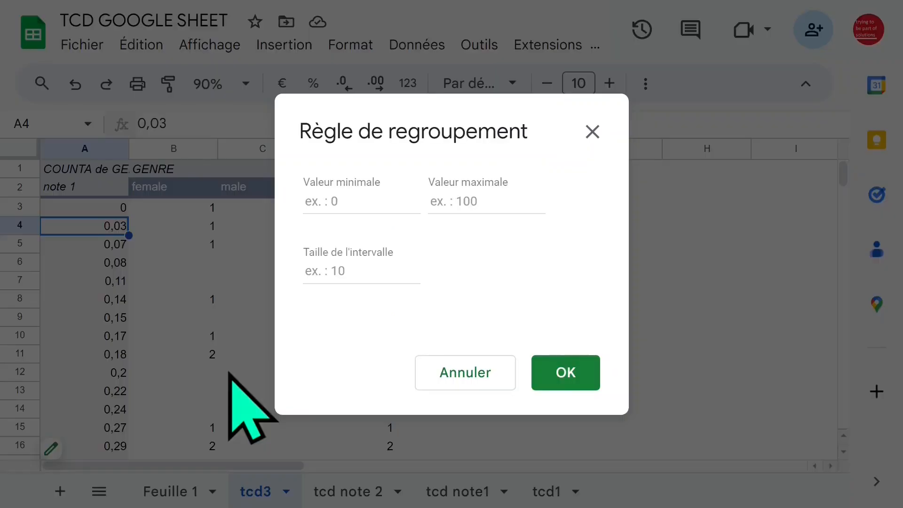
click(366, 201)
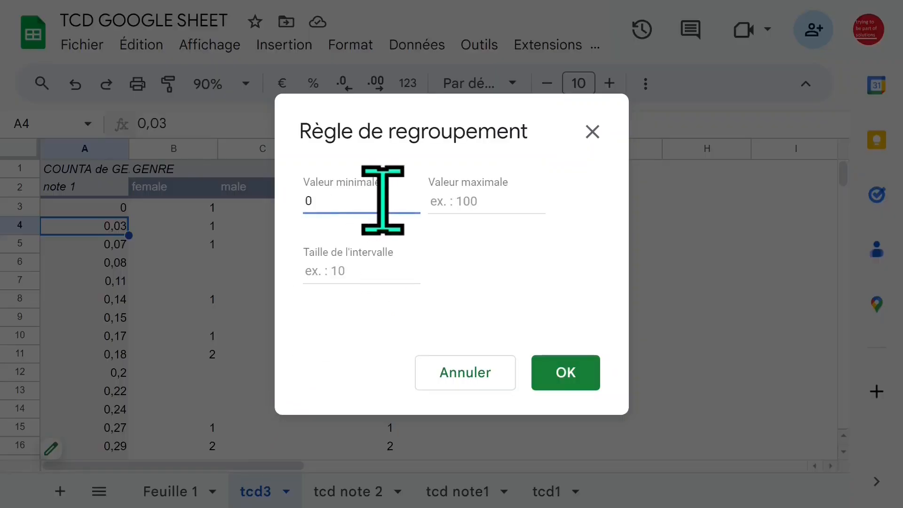
click(532, 201)
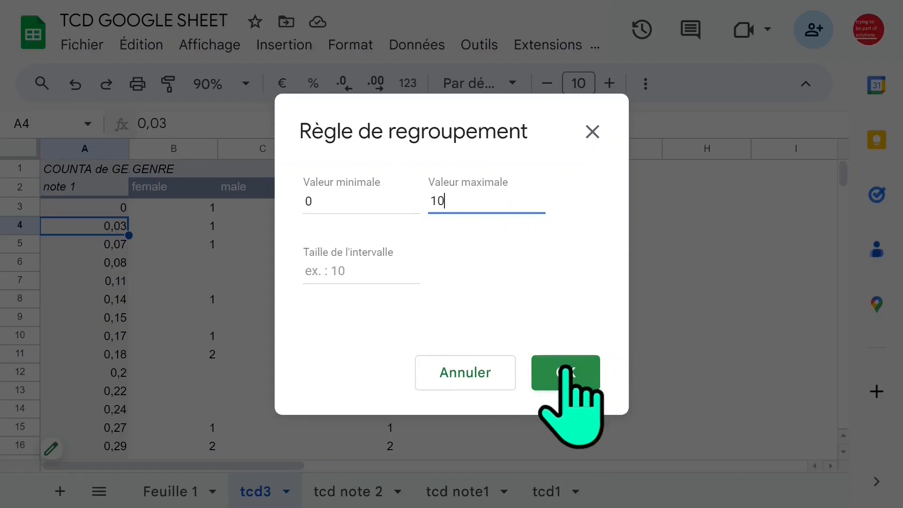
click(379, 271)
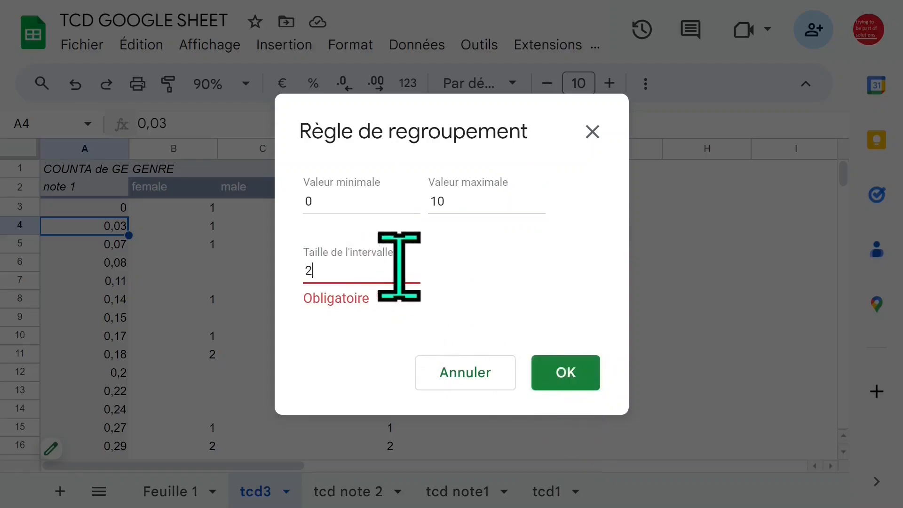
click(563, 372)
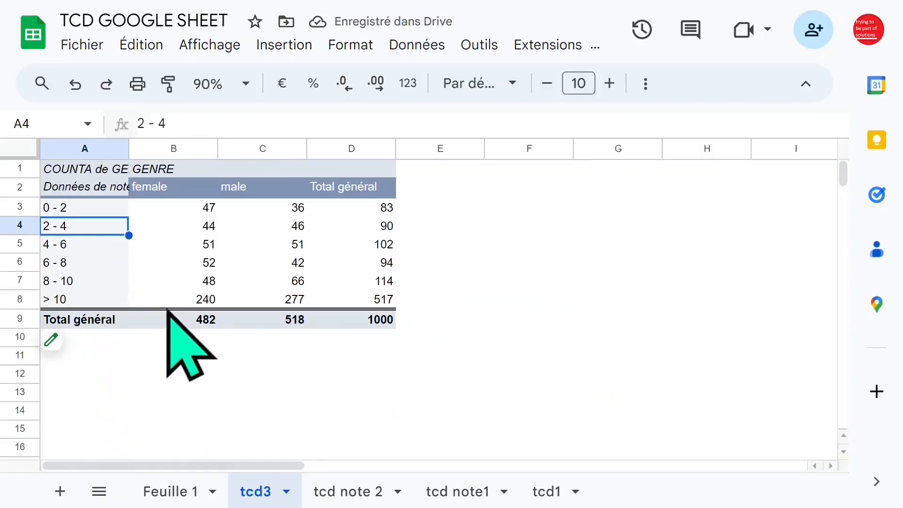
click(261, 301)
click(200, 301)
click(348, 301)
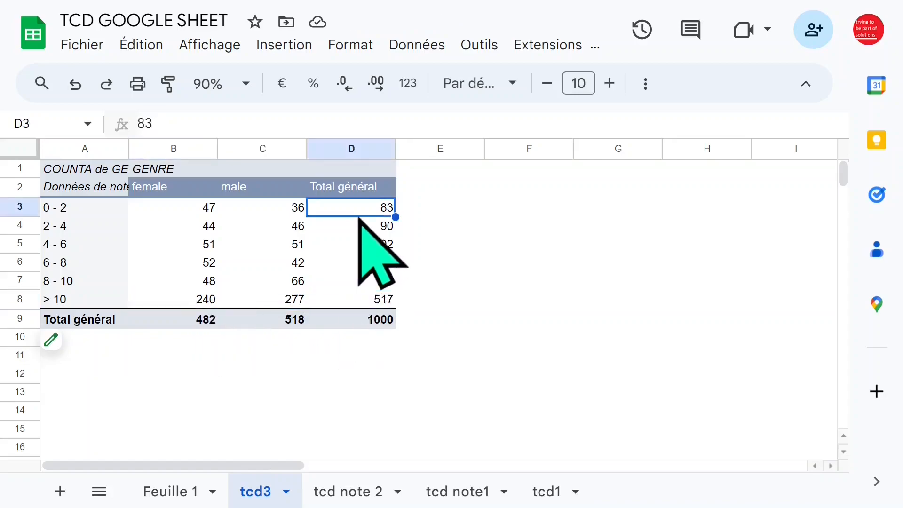
- Reopen the pivot table editor and ungroup the note 1 interval rows
click(89, 230)
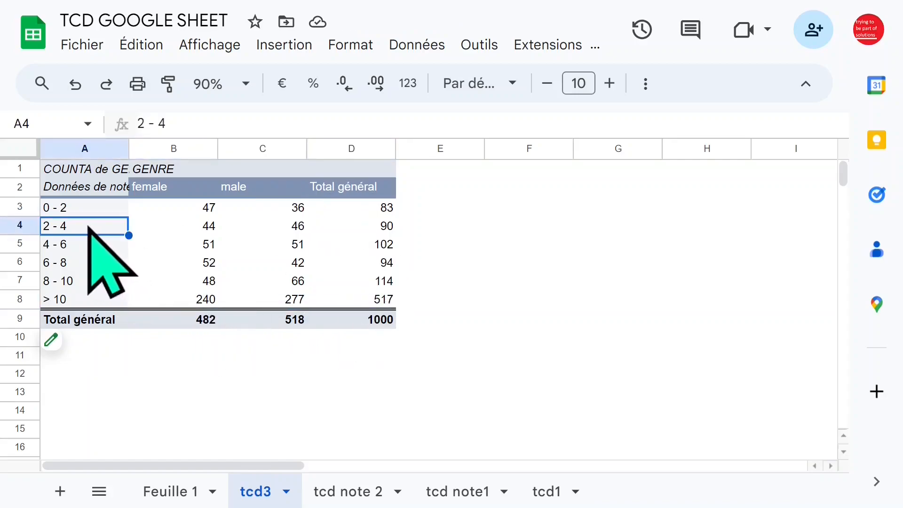
click(68, 346)
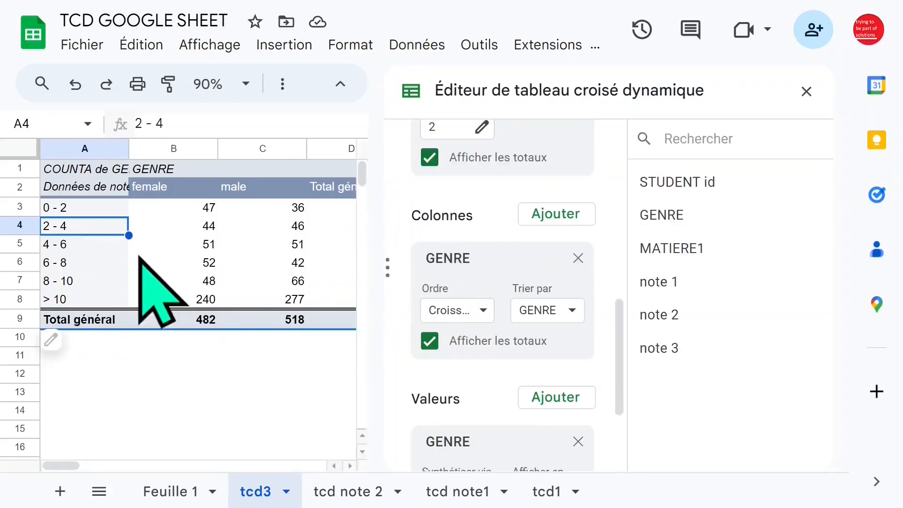
right_click(87, 231)
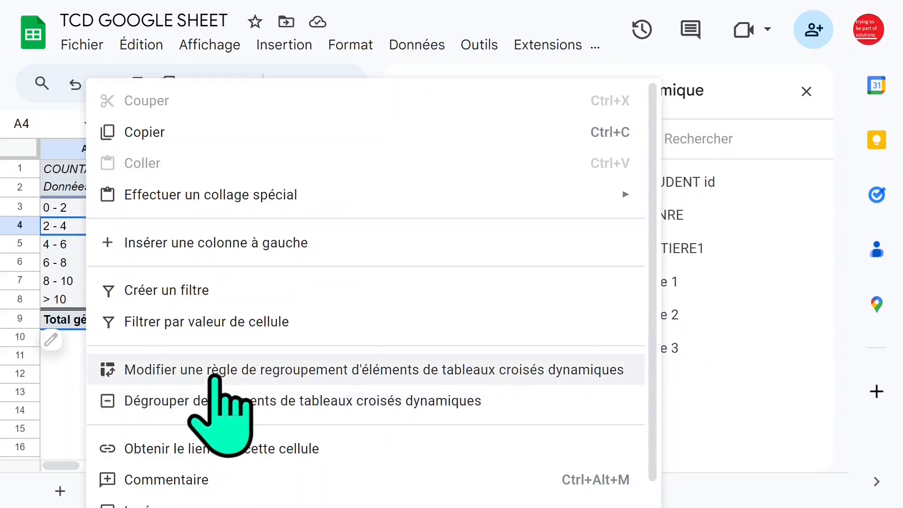
click(230, 399)
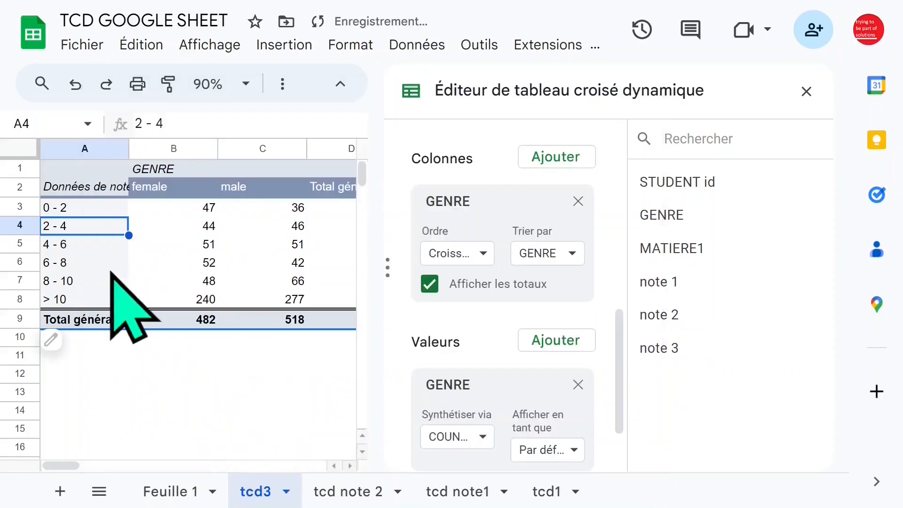
- Group the note 1 rows with minimum value 10, maximum value 20 and interval size 2, and close the pivot table editor
right_click(77, 227)
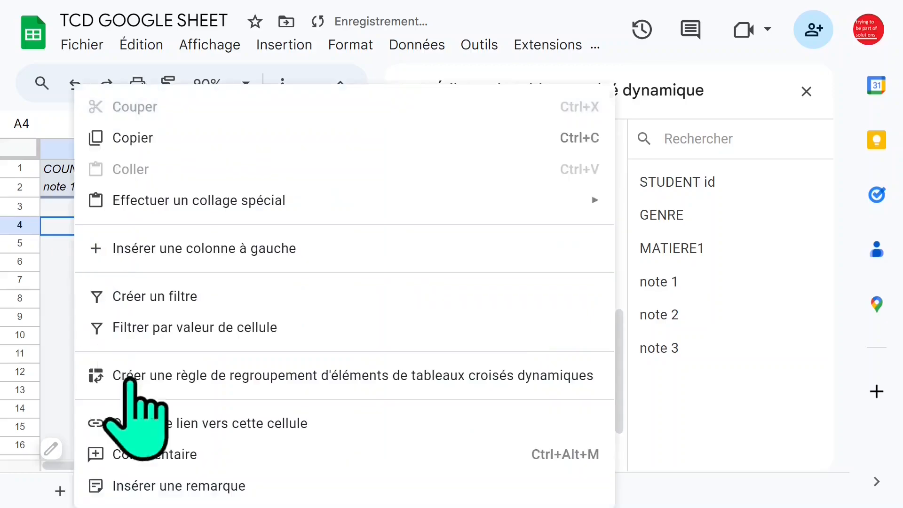
click(165, 373)
click(361, 203)
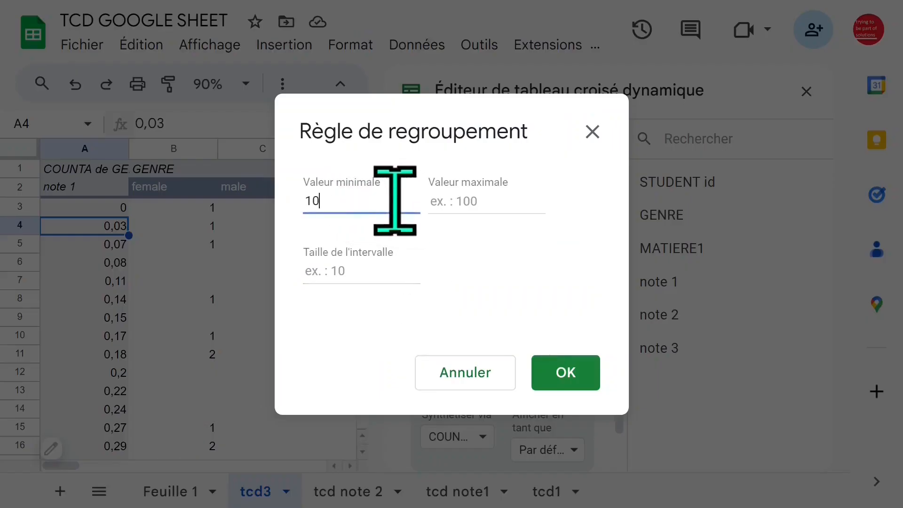
click(461, 199)
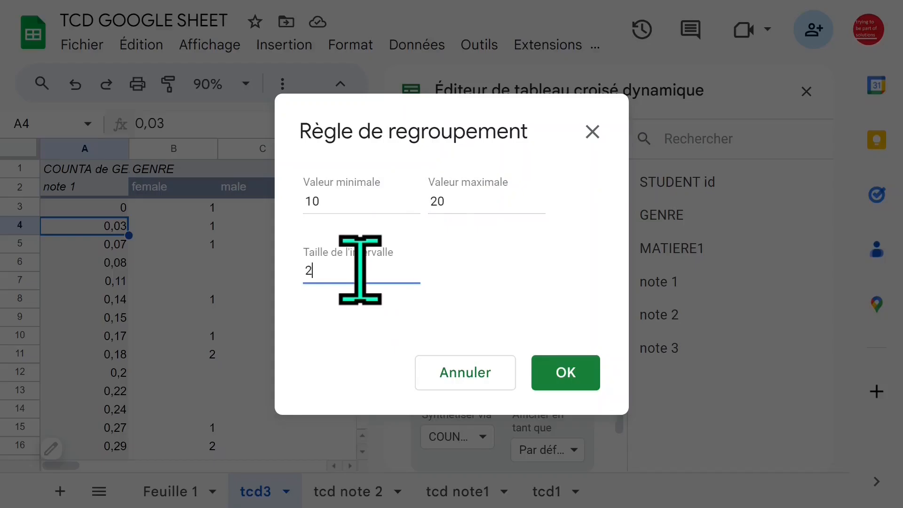
click(396, 270)
text(2)
click(566, 372)
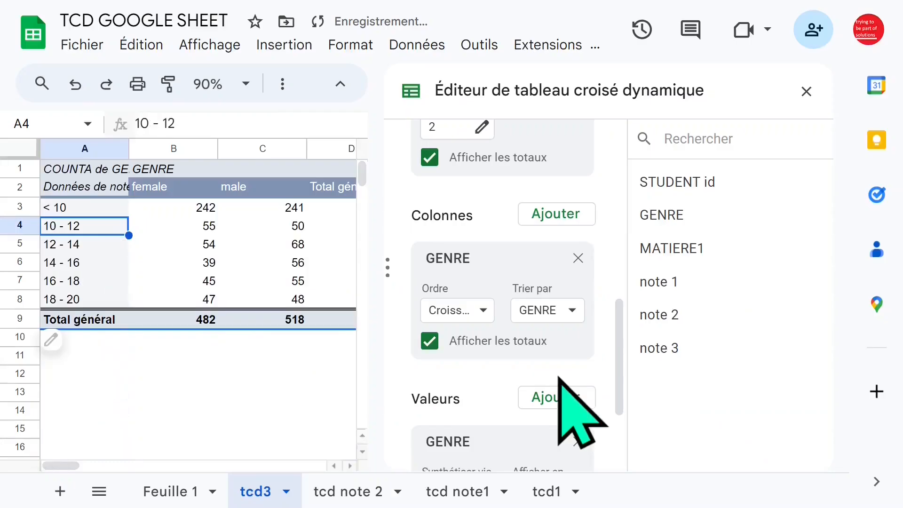
click(242, 322)
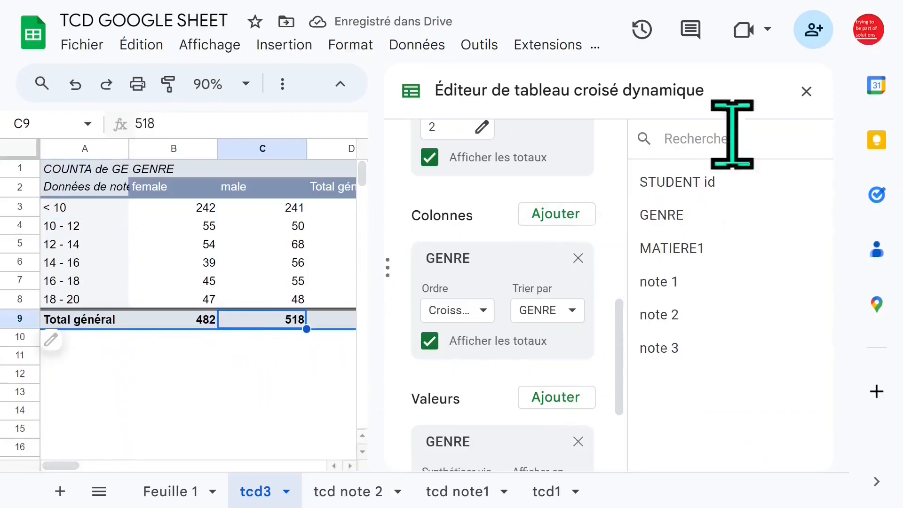
click(806, 91)
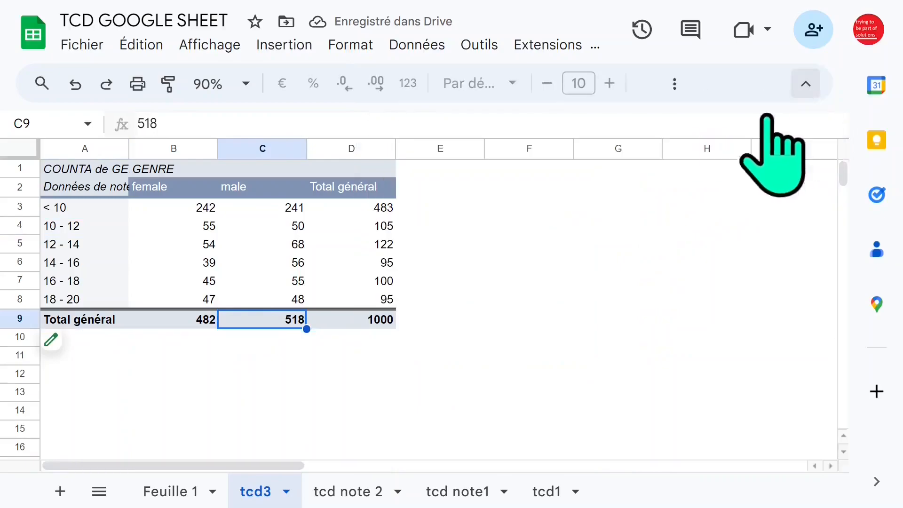
click(360, 209)
click(177, 227)
drag(85, 224, 85, 300)
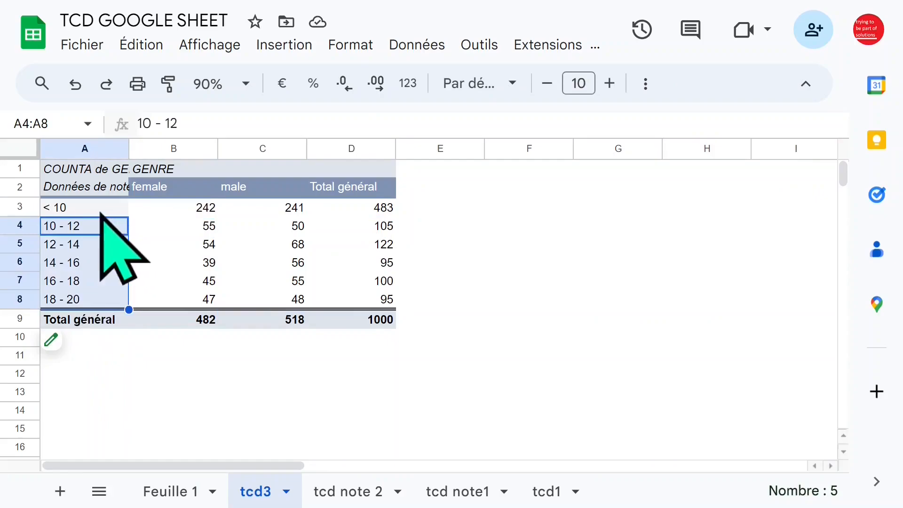
click(100, 213)
- Show the details behind the grand total of the < 10 group and select cell C6 in the resulting detail sheet
click(367, 210)
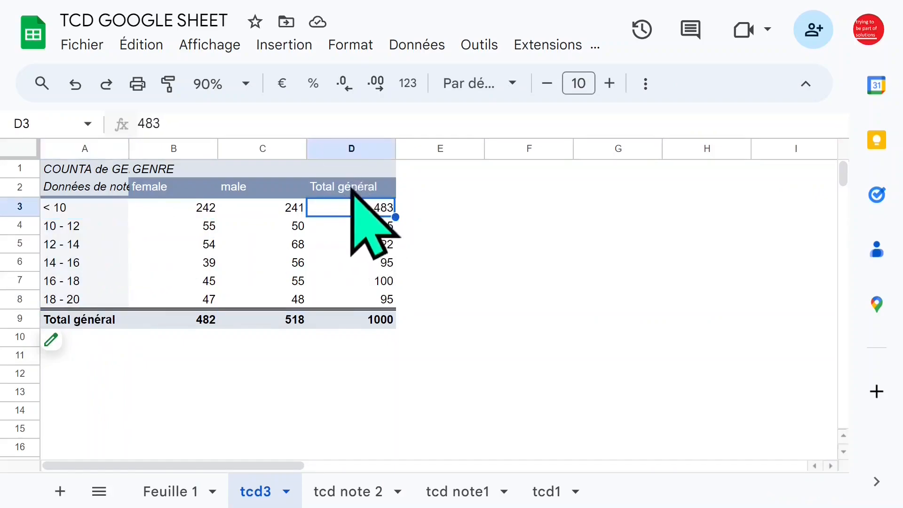
right_click(330, 211)
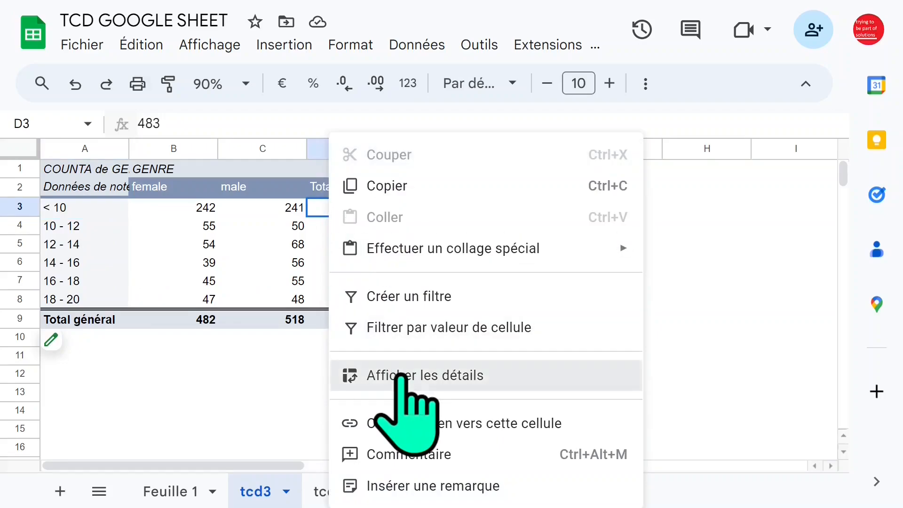
click(400, 375)
click(303, 264)
click(426, 265)
click(294, 264)
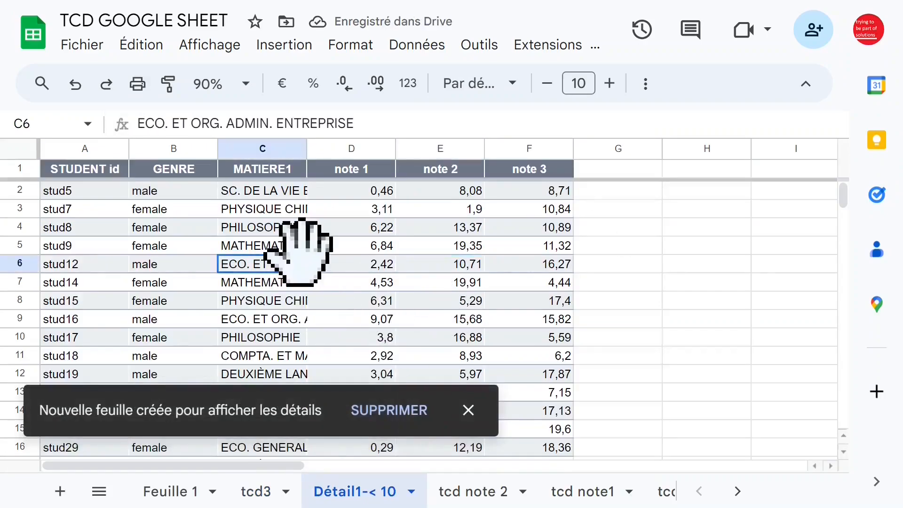
- Fit the MATIERE1 column to its contents in the < 10 detail sheet, check the note 1 column, and delete the sheet
double_click(306, 150)
click(471, 149)
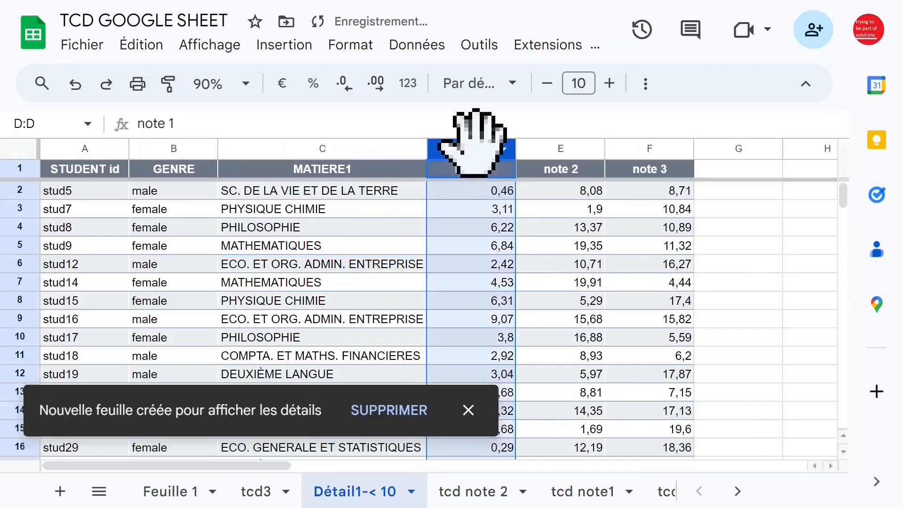
click(433, 266)
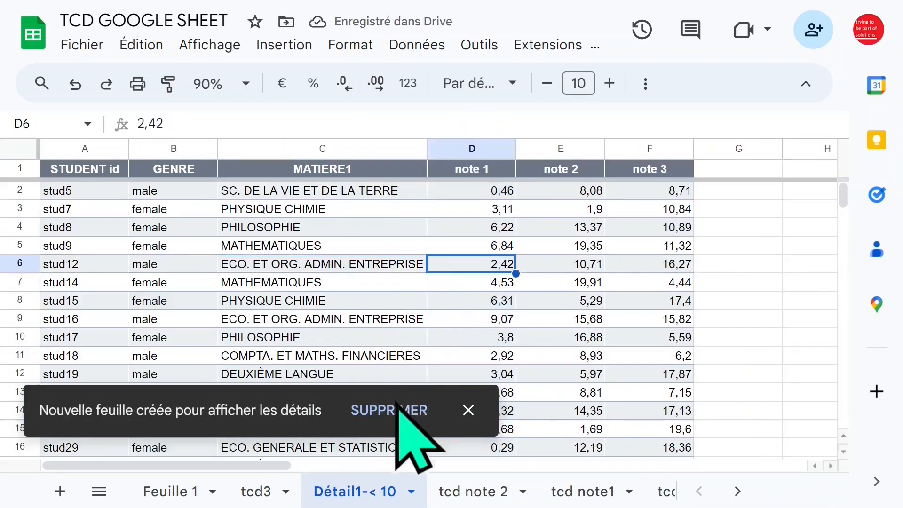
click(398, 405)
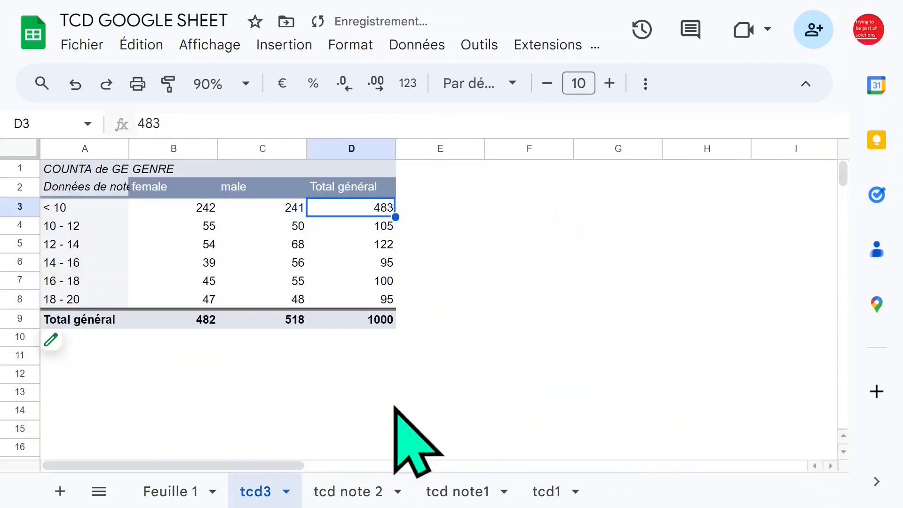
- Check the note 1 interval labels in the tcd3 pivot table and ungroup them
click(75, 212)
click(94, 281)
key(Up)
key(Up)
key(Up)
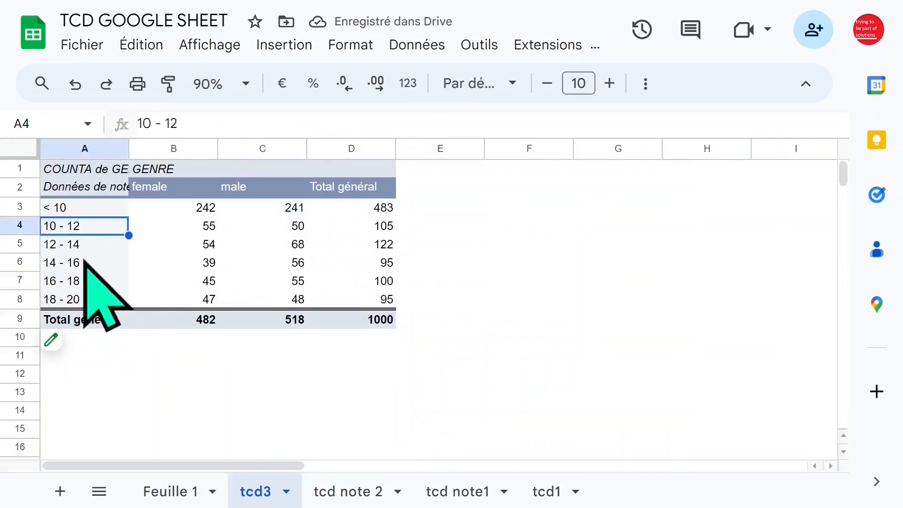
click(87, 232)
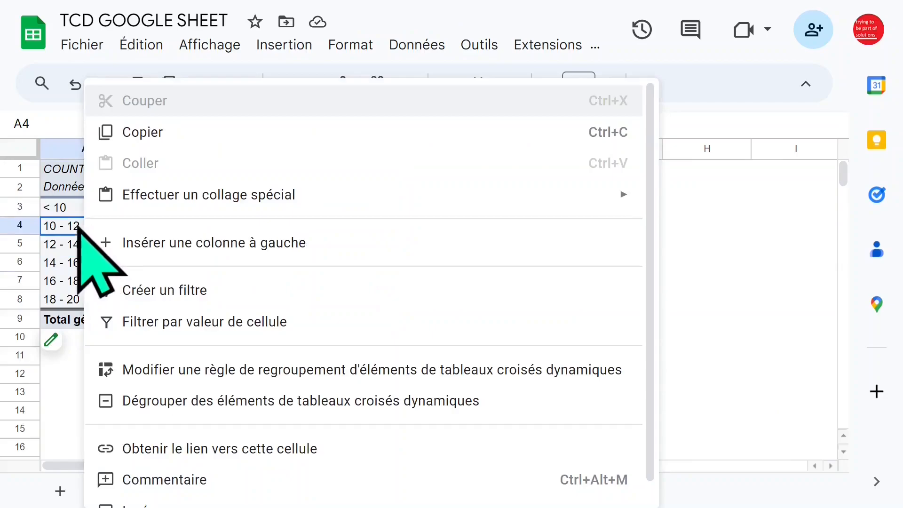
click(176, 400)
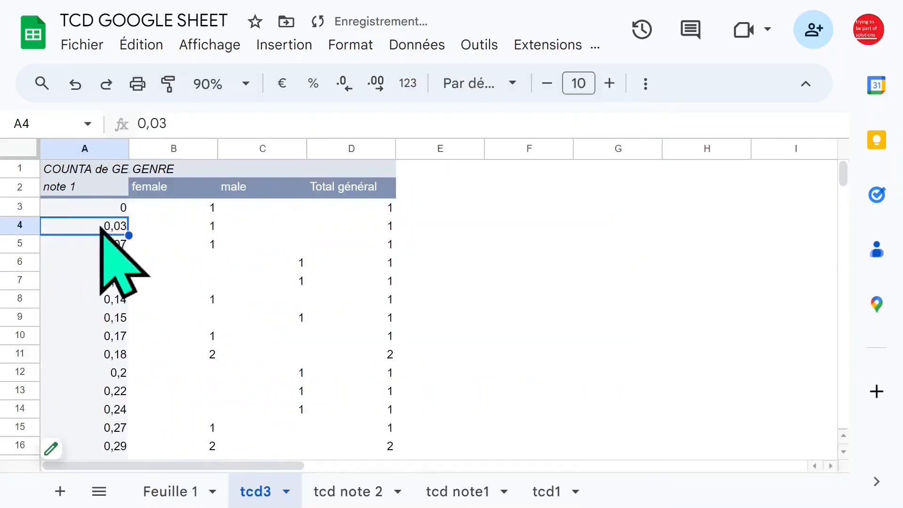
- Group the note 1 rows with minimum value 15, maximum value 20 and interval size 1
right_click(101, 227)
click(211, 379)
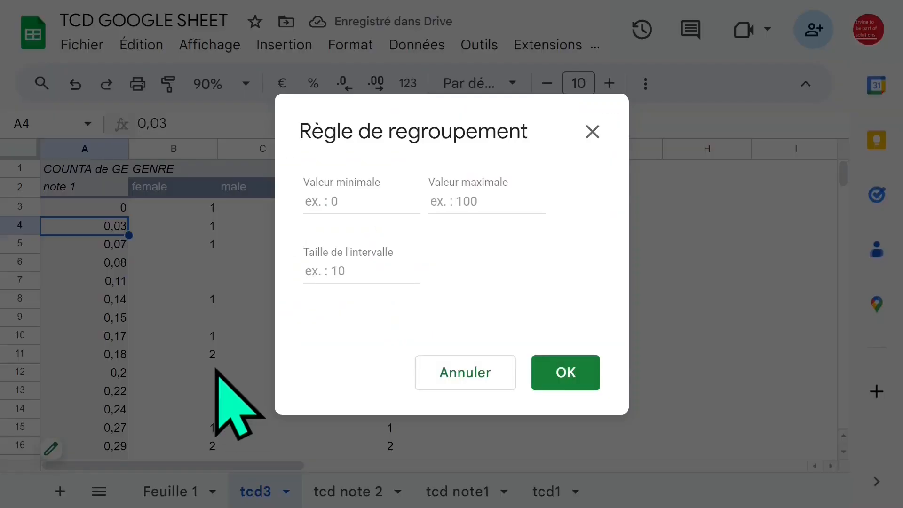
click(365, 197)
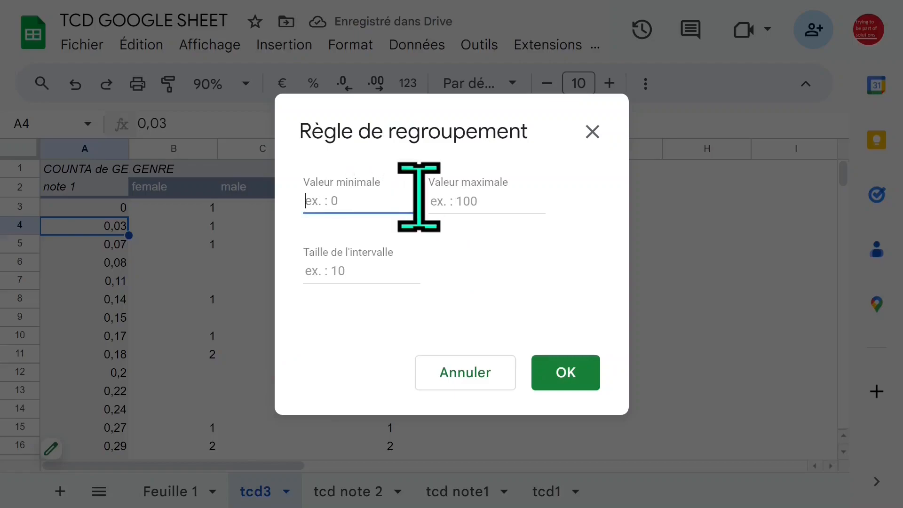
click(450, 197)
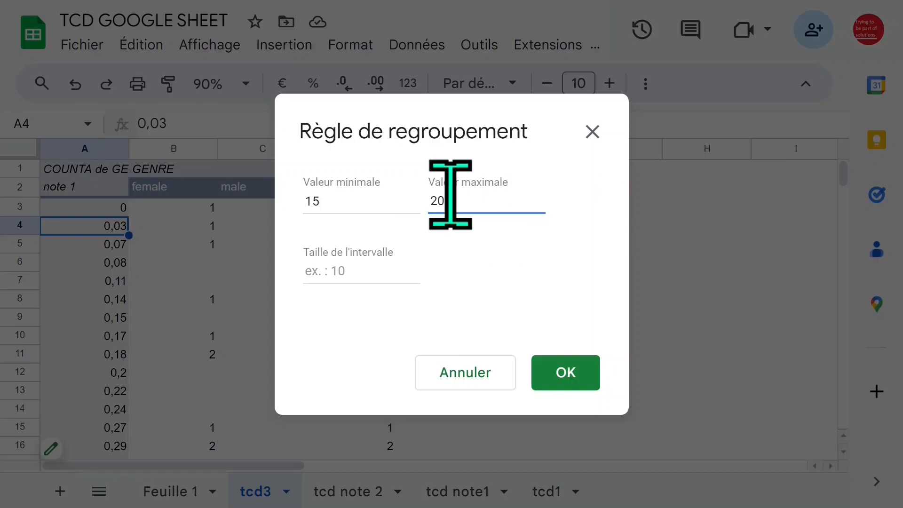
click(354, 273)
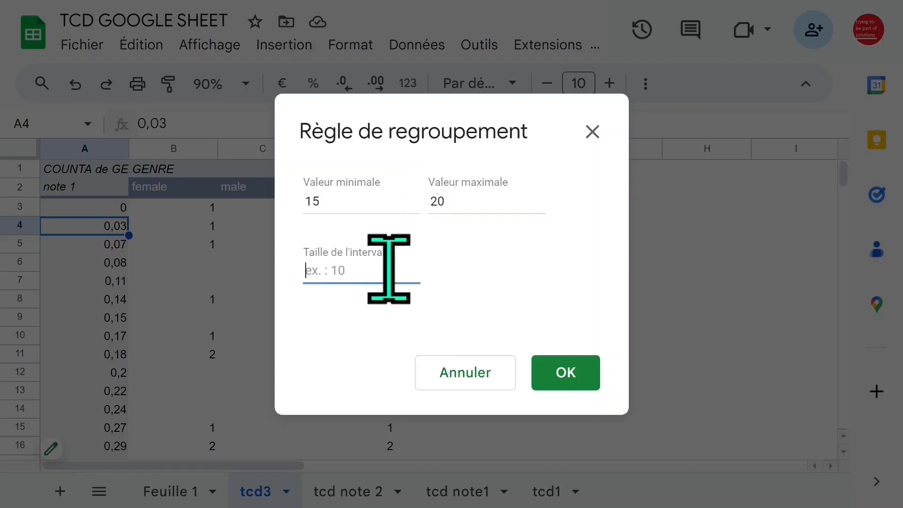
text(1)
click(566, 374)
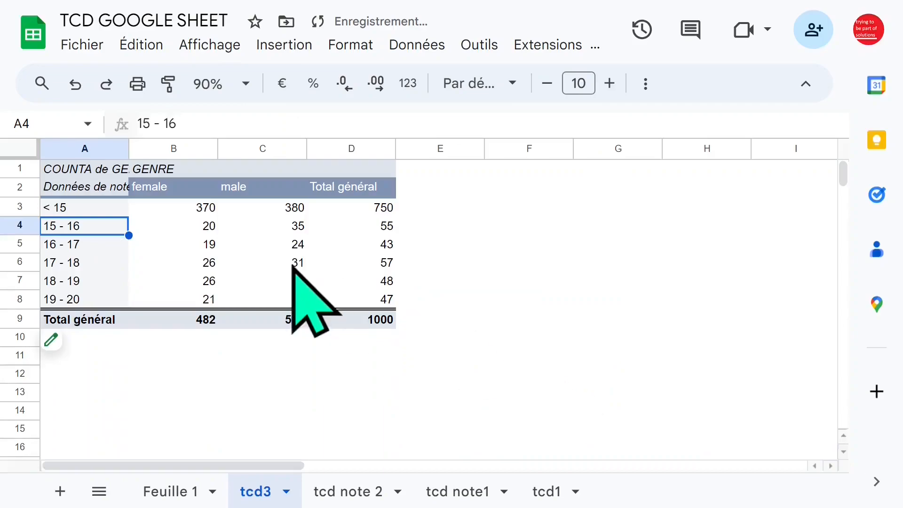
- Go through the grand totals of the < 15 and following intervals, and ungroup the note 1 rows
click(77, 207)
click(351, 213)
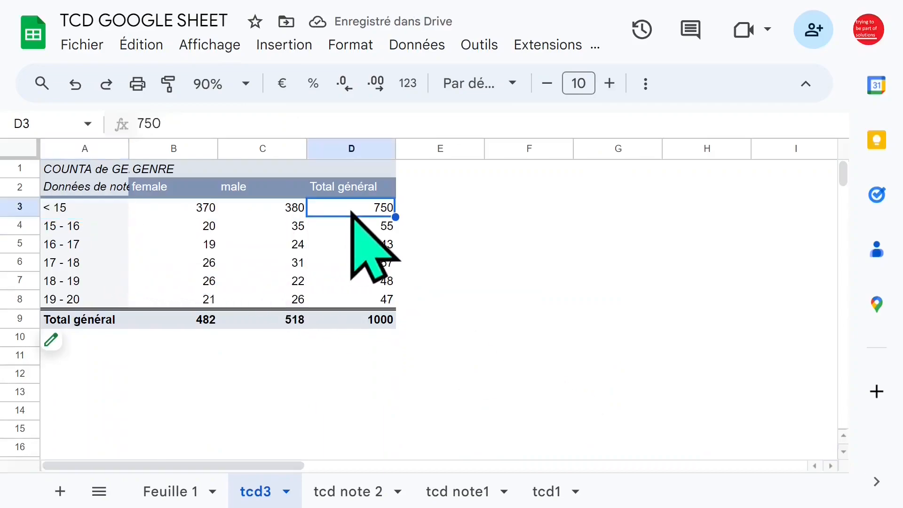
key(Down)
key(Down)
key(Down)
key(Down)
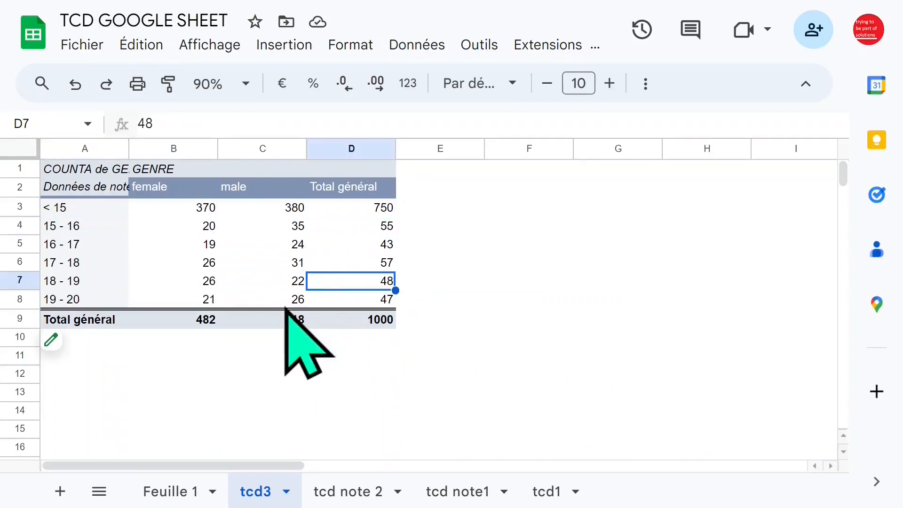
right_click(80, 243)
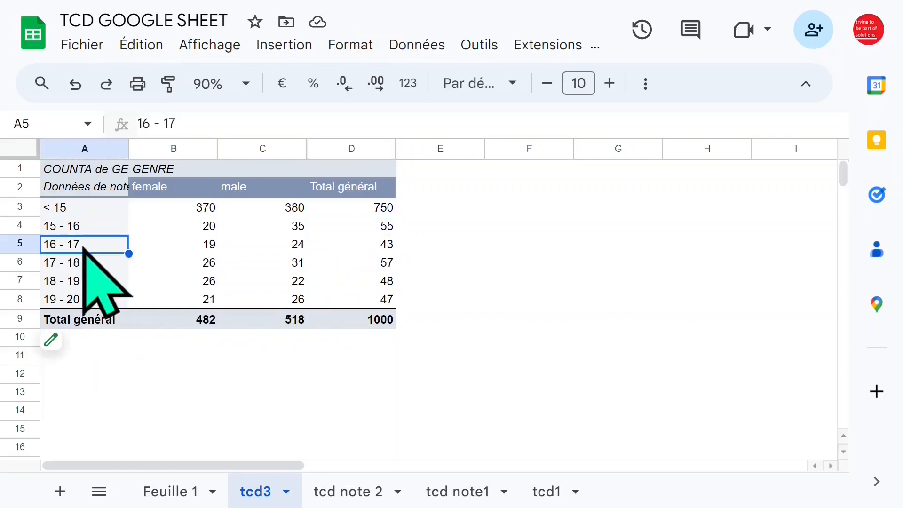
click(171, 401)
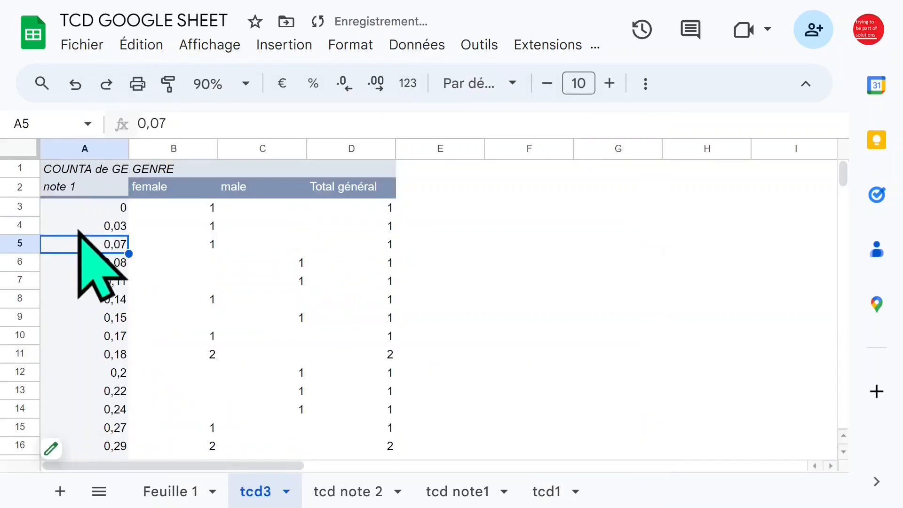
- Group the note 1 rows with minimum value 0, maximum value 15 and interval size 1
right_click(77, 226)
click(162, 375)
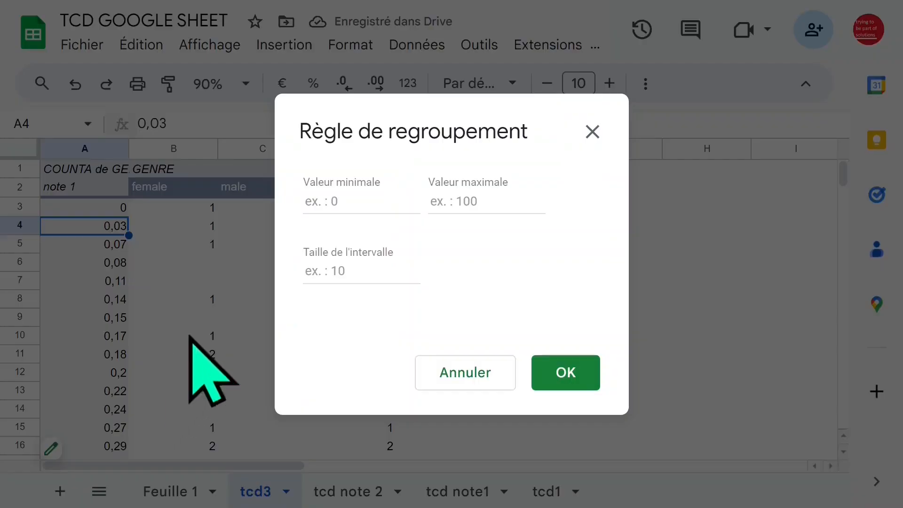
click(408, 198)
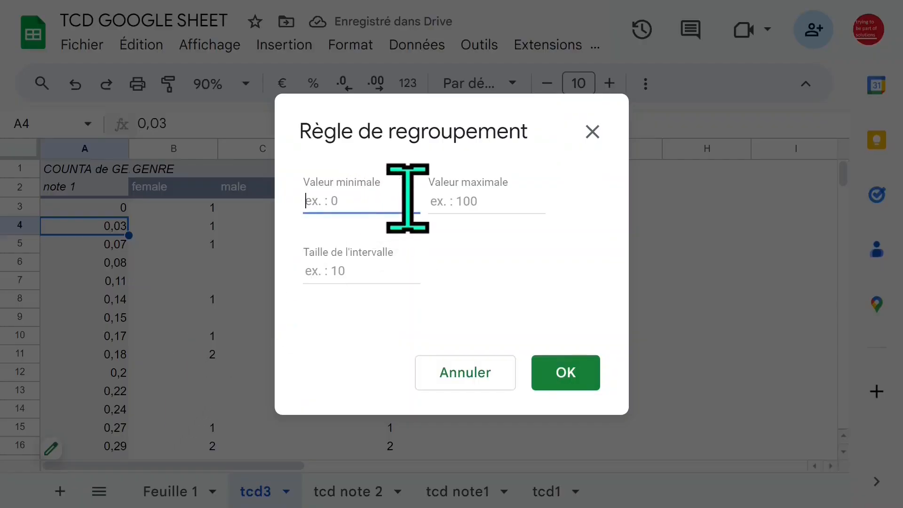
click(472, 199)
text(15)
click(344, 266)
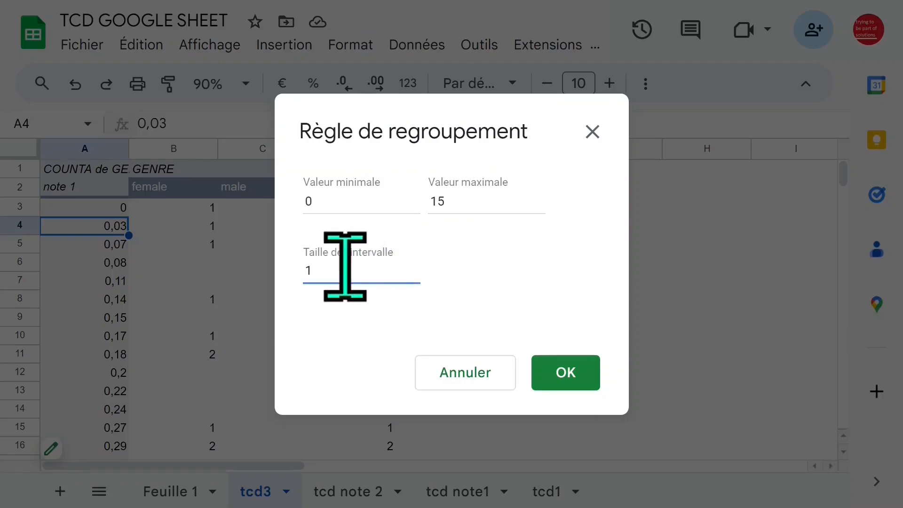
click(576, 375)
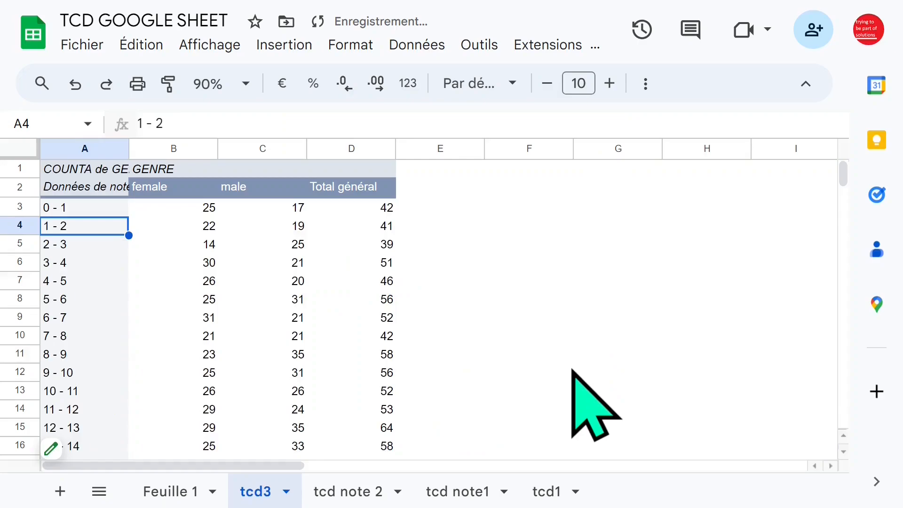
- Show the detail records behind the grand total of the > 15 group
scroll(207, 294, down, 2)
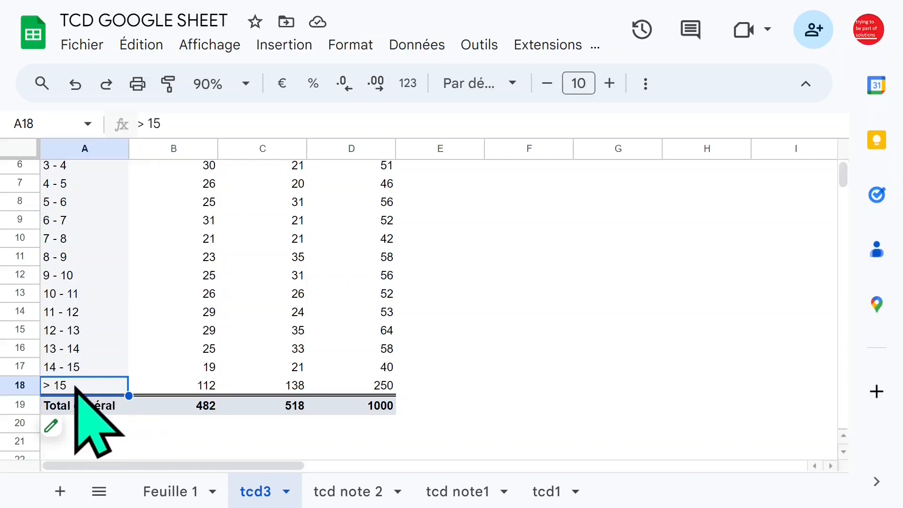
click(374, 387)
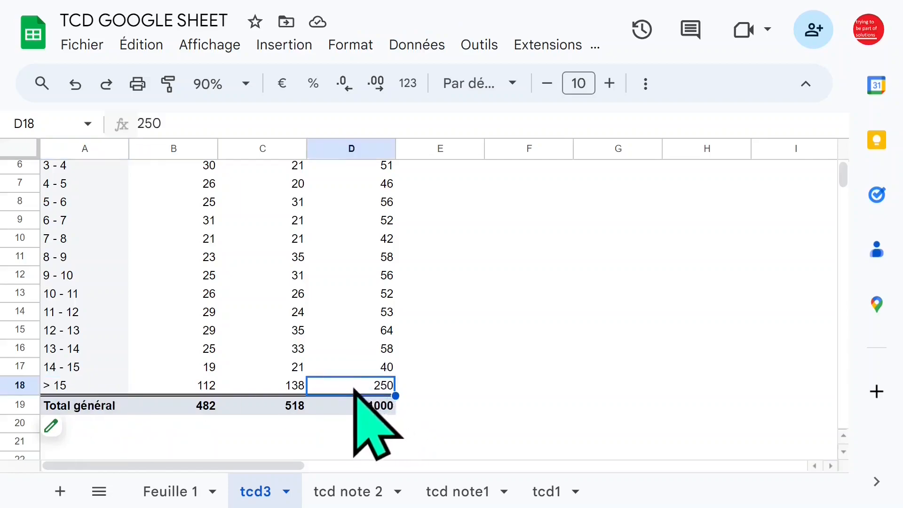
scroll(404, 390, down, 2)
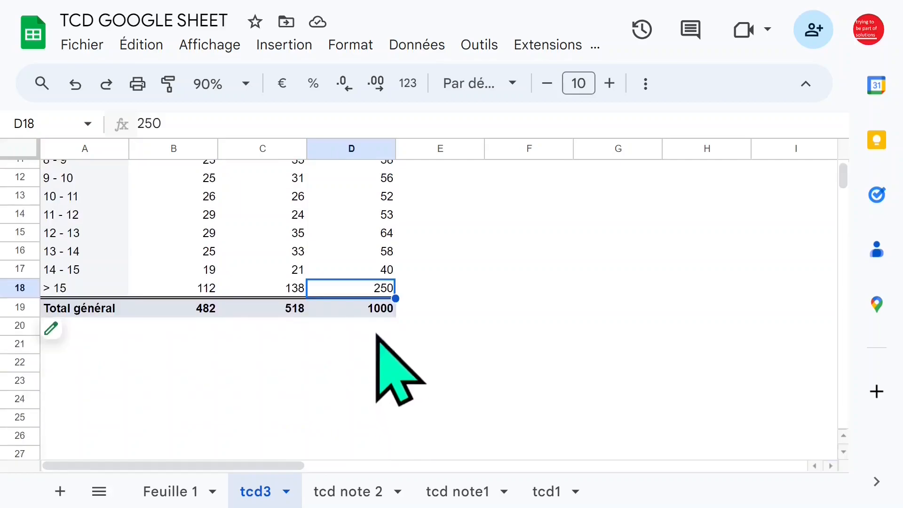
double_click(348, 292)
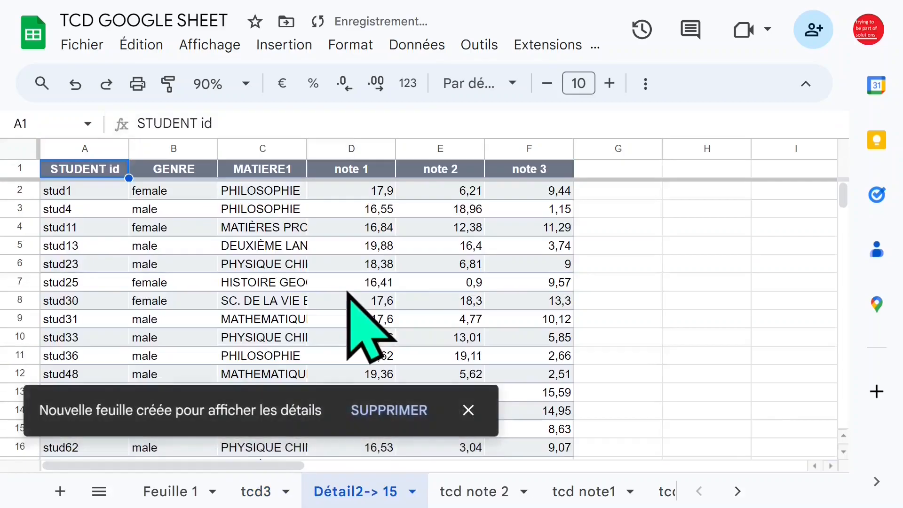
- Examine the note 1 values in the > 15 detail sheet and dismiss the new-sheet notification
click(369, 267)
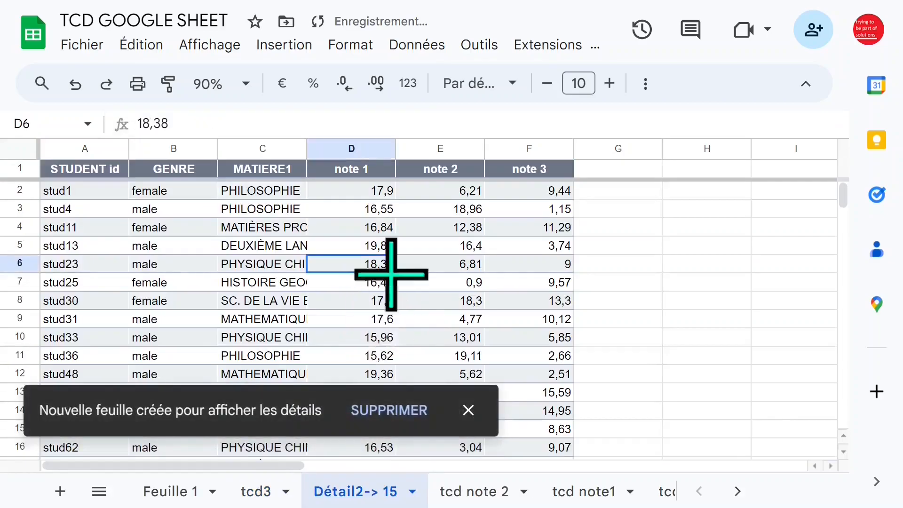
click(357, 149)
click(370, 227)
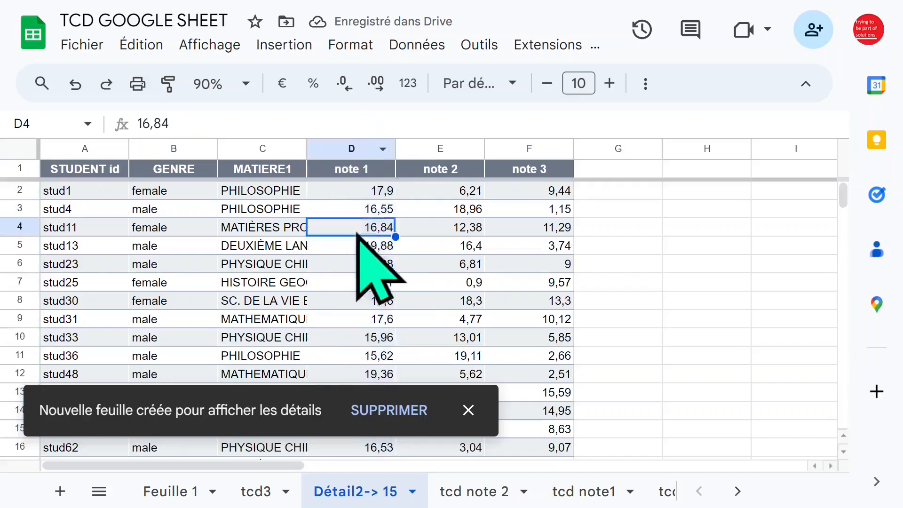
click(357, 148)
click(442, 245)
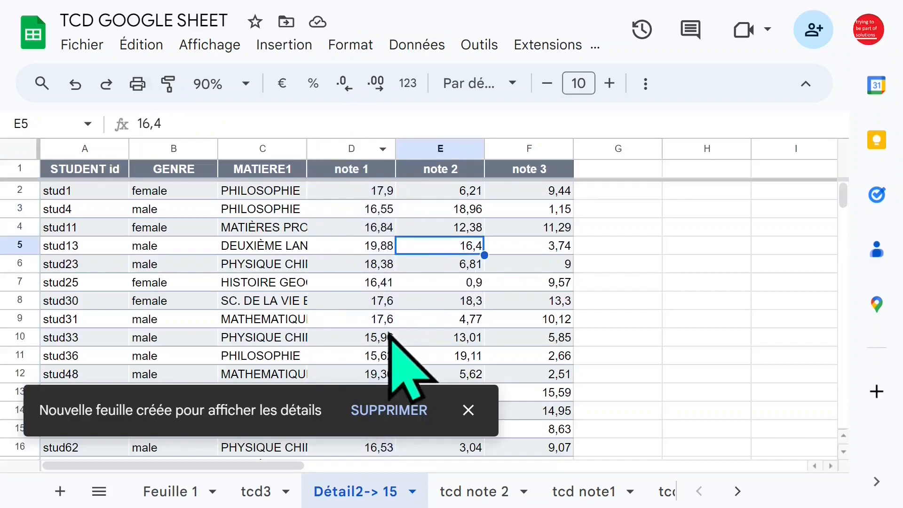
click(469, 410)
click(369, 282)
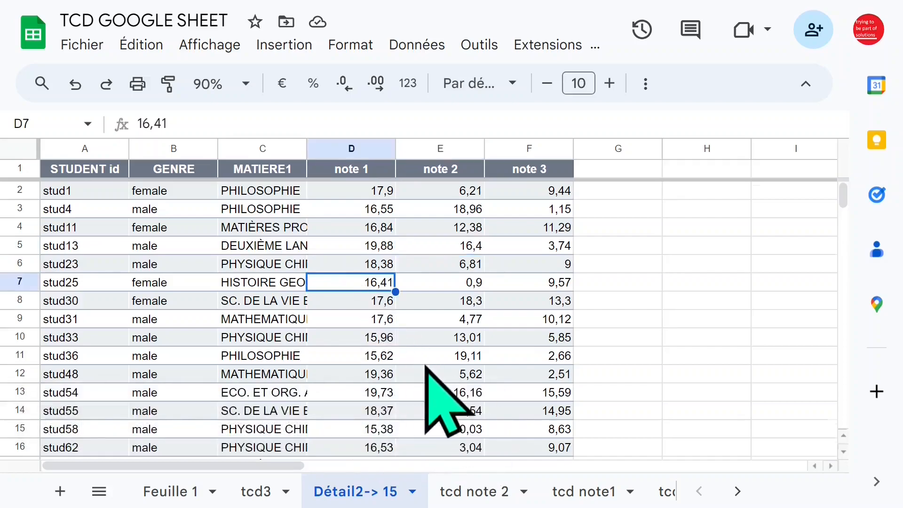
scroll(425, 365, down, 3)
scroll(425, 366, up, 3)
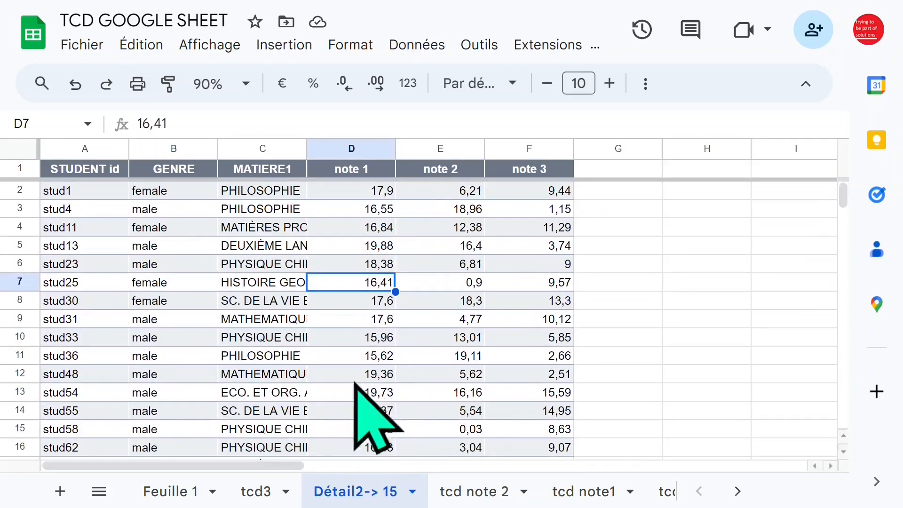
- Return to the tcd3 sheet and review its note 1 interval rows and gender counts
click(245, 492)
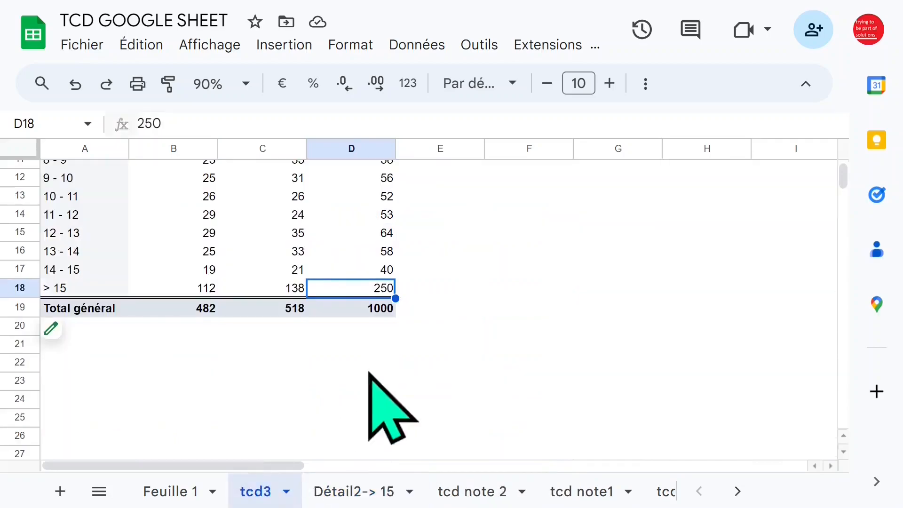
click(242, 276)
scroll(230, 277, up, 4)
click(183, 268)
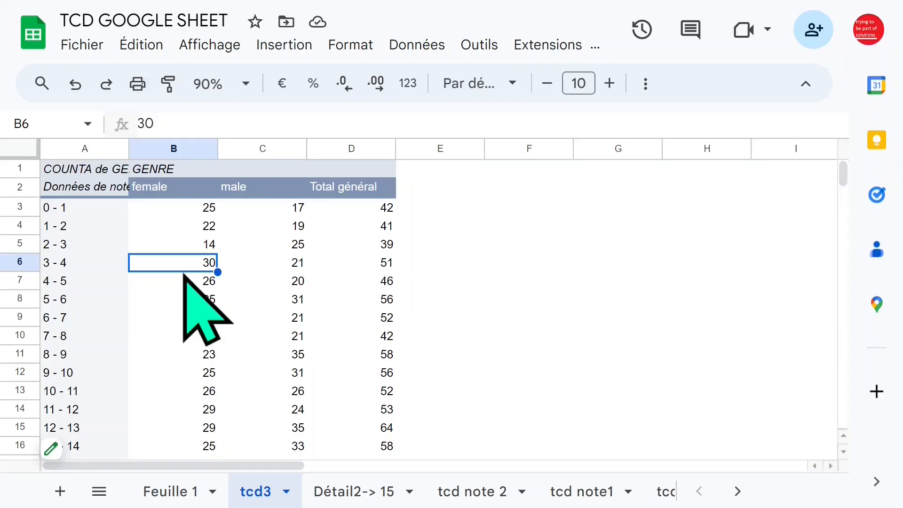
click(91, 263)
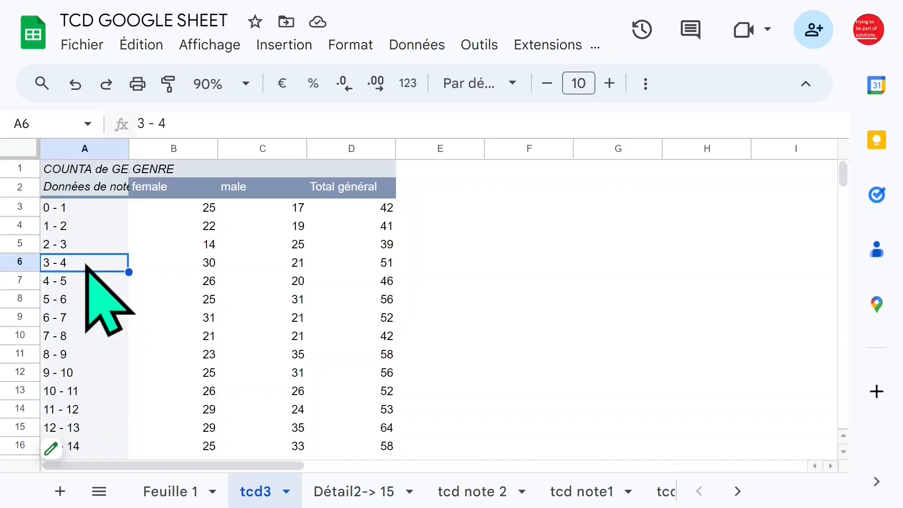
- Create a pivot table in a new sheet from the Feuille 1 student data, range A1:F1001
click(183, 498)
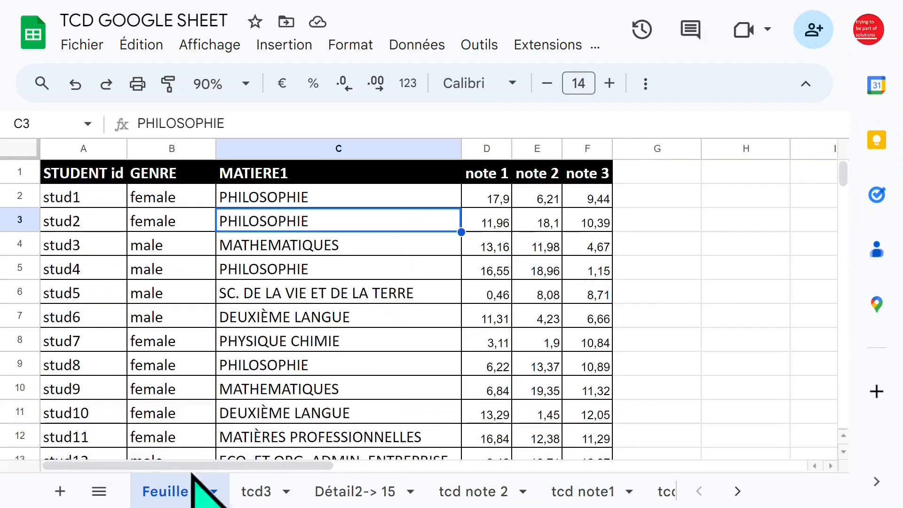
click(333, 254)
click(586, 203)
click(591, 246)
click(590, 198)
click(414, 222)
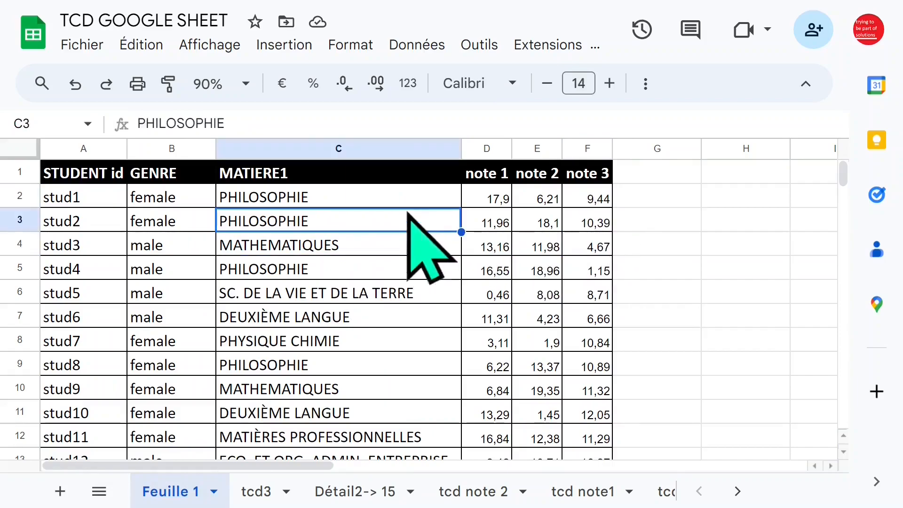
click(283, 47)
click(347, 252)
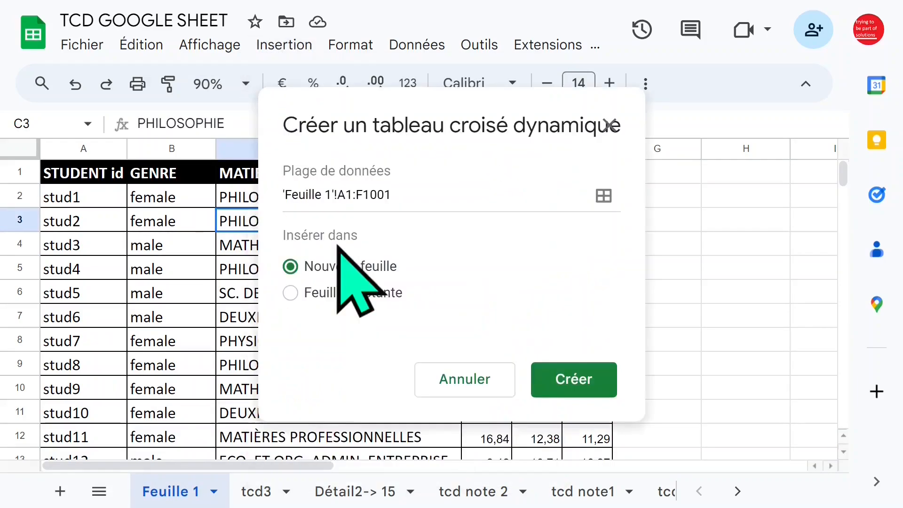
click(552, 382)
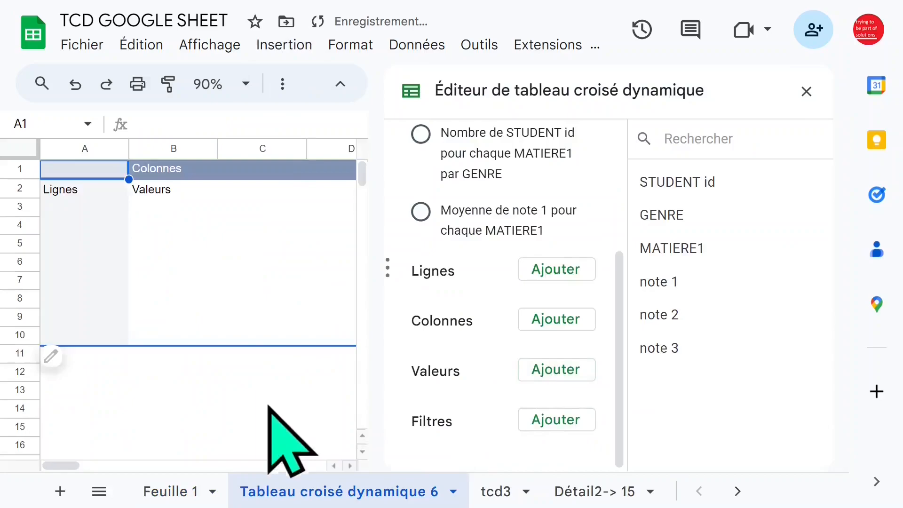
- Rename the new pivot table sheet as "tcd note3"
double_click(330, 491)
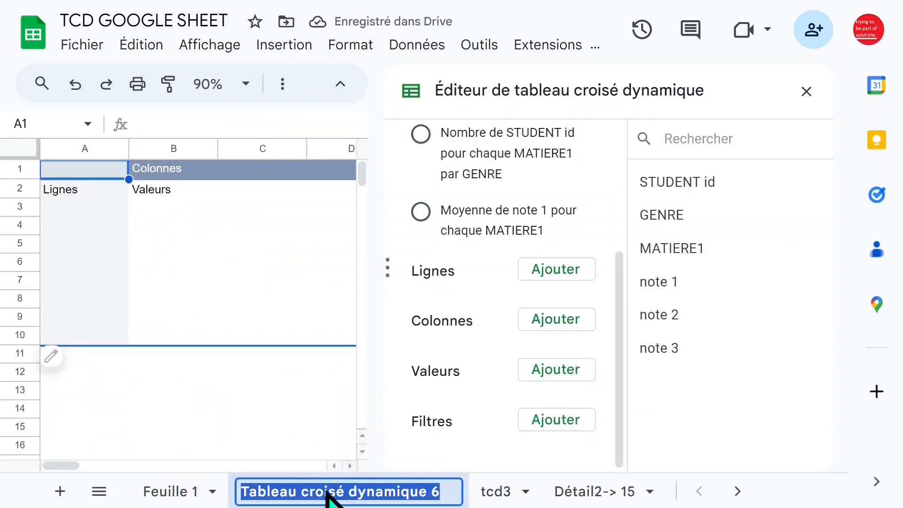
text(tcd no)
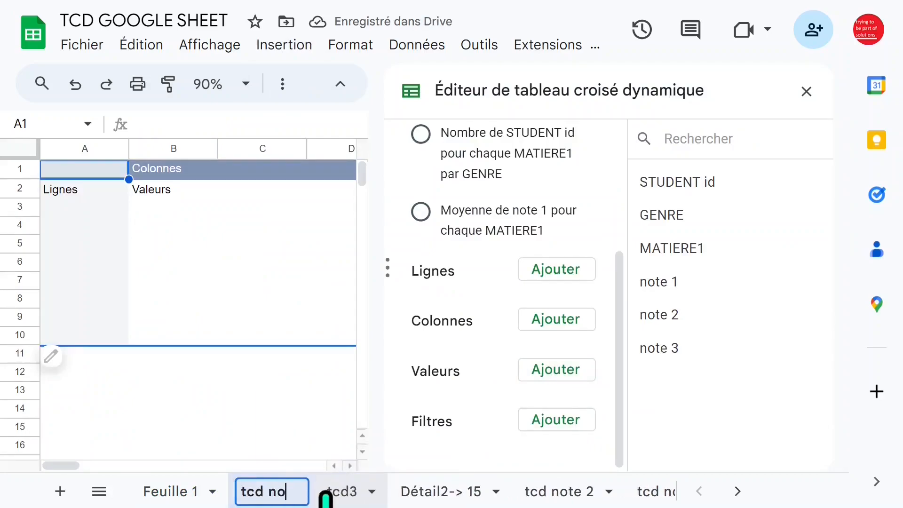
text(te3)
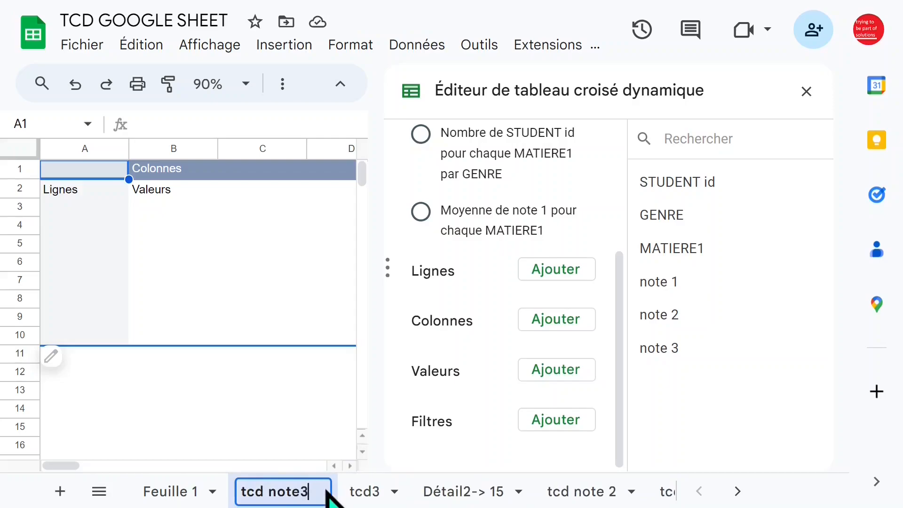
click(212, 281)
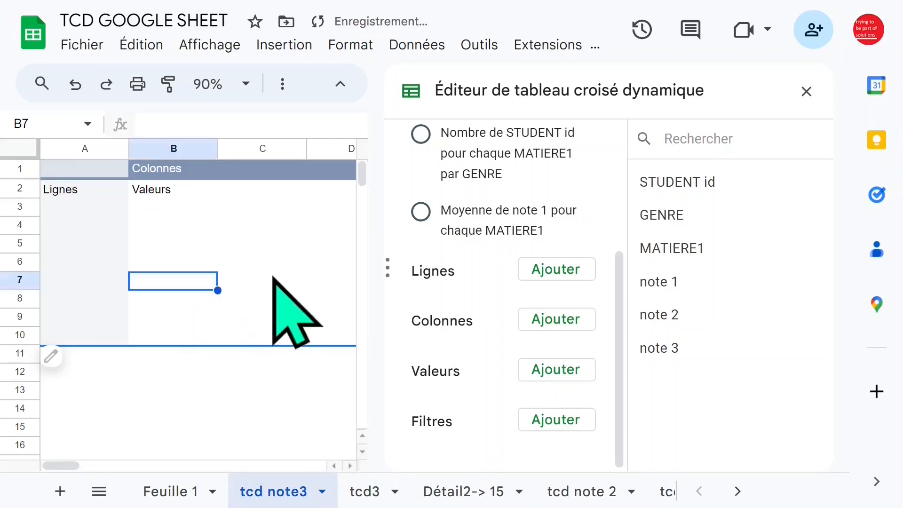
- Add note 3 as the pivot table's rows and GENRE as its columns
click(550, 266)
click(576, 233)
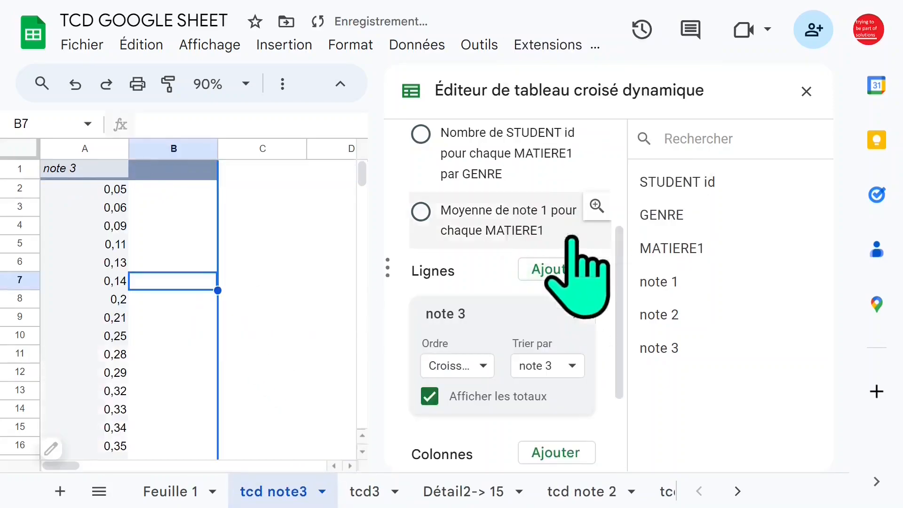
drag(616, 259, 620, 332)
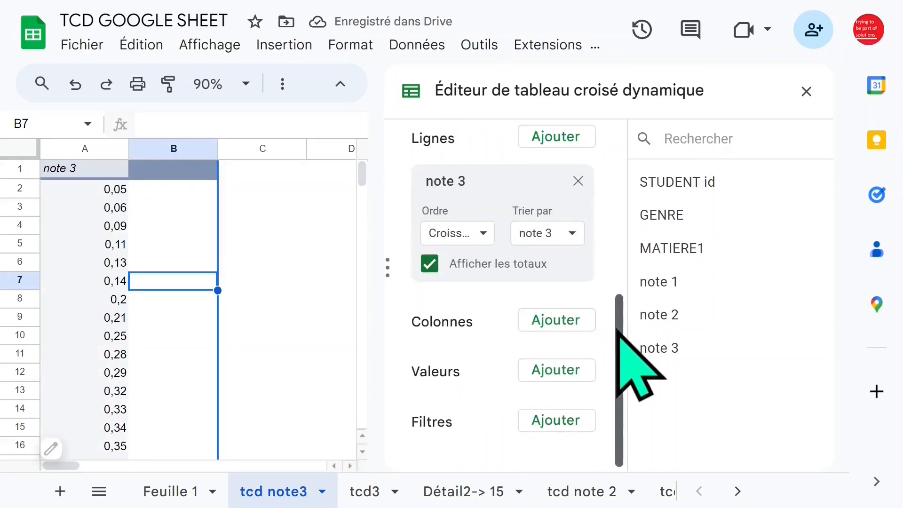
click(547, 325)
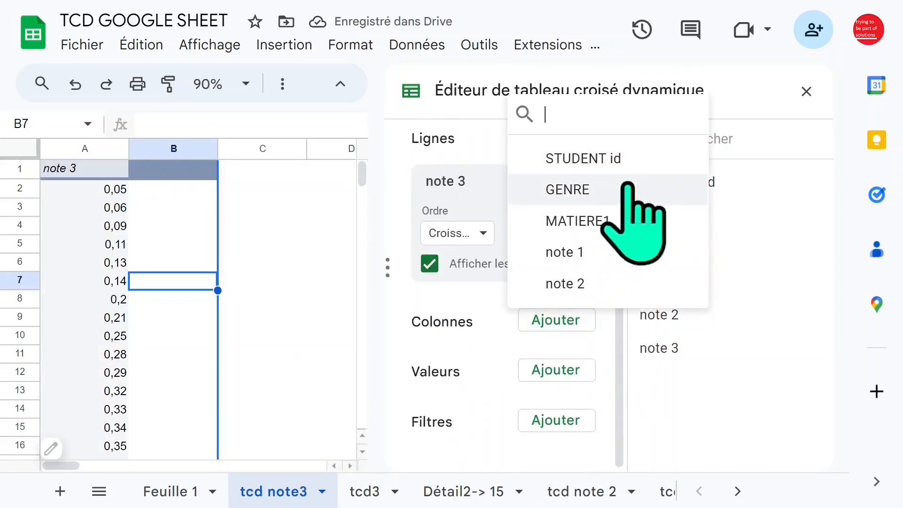
click(611, 189)
- Add GENRE as the pivot table's counted values and close the pivot table editor
drag(619, 282, 620, 343)
click(569, 371)
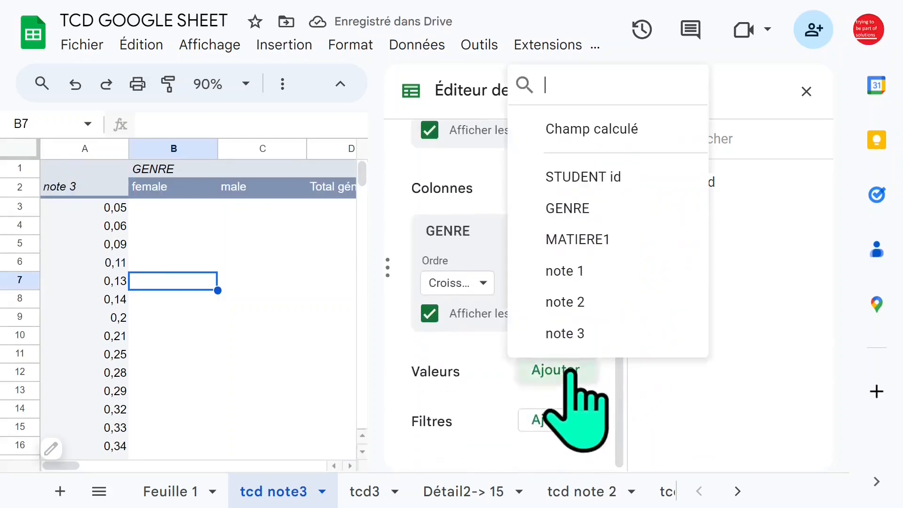
click(594, 208)
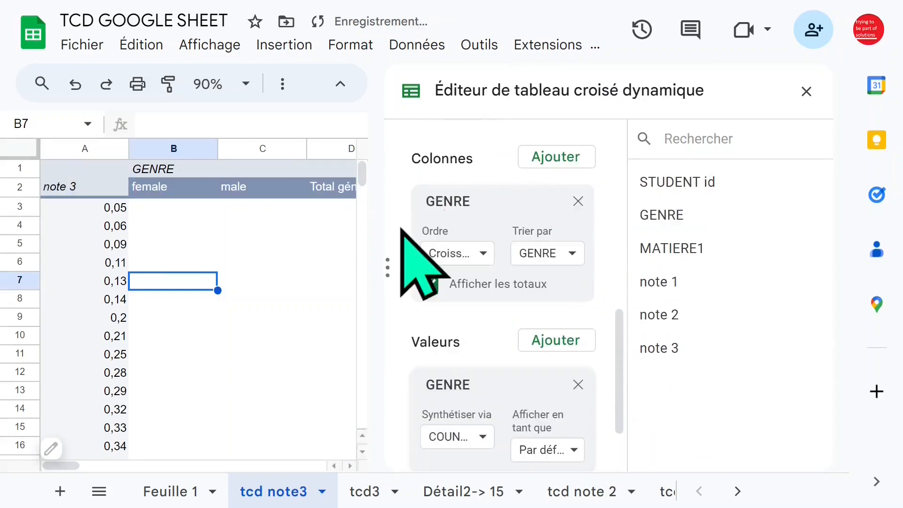
click(806, 92)
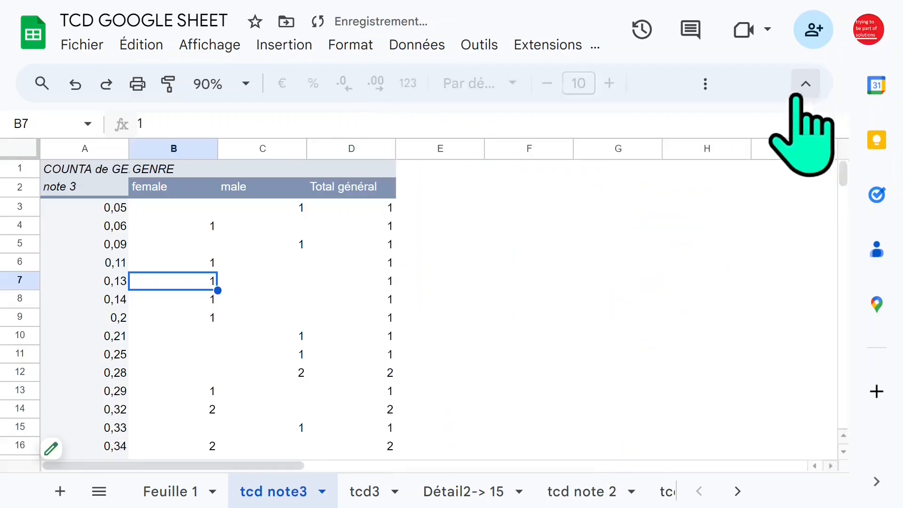
- Group the note 3 row values with a rule from minimum 0 to maximum 20 and an interval size of 4
click(109, 244)
click(102, 222)
right_click(78, 227)
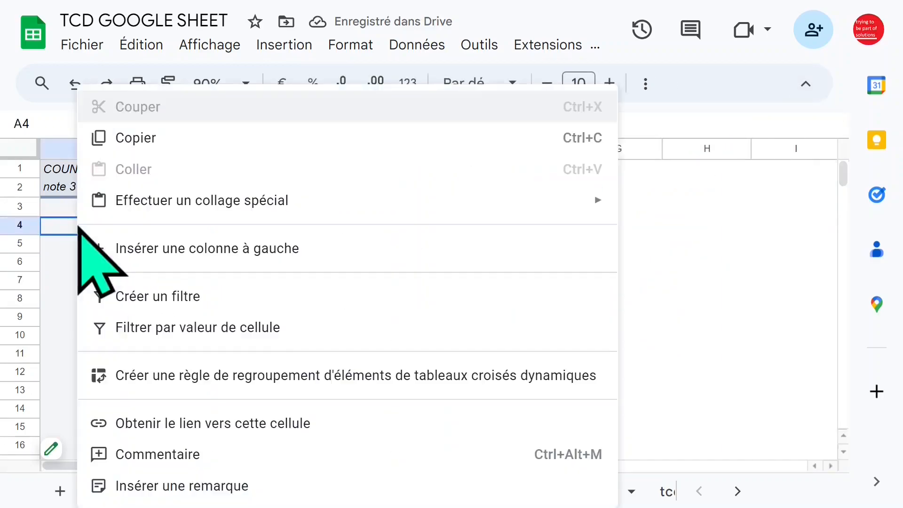
click(196, 374)
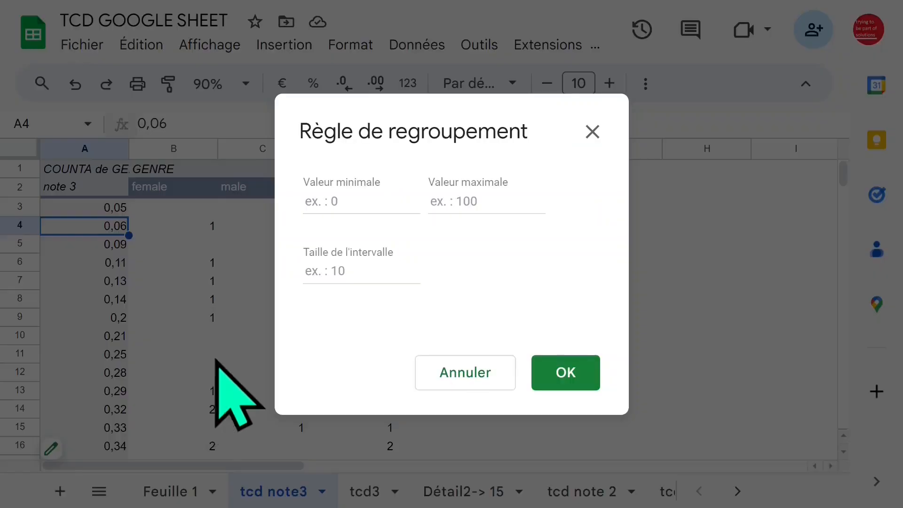
click(355, 202)
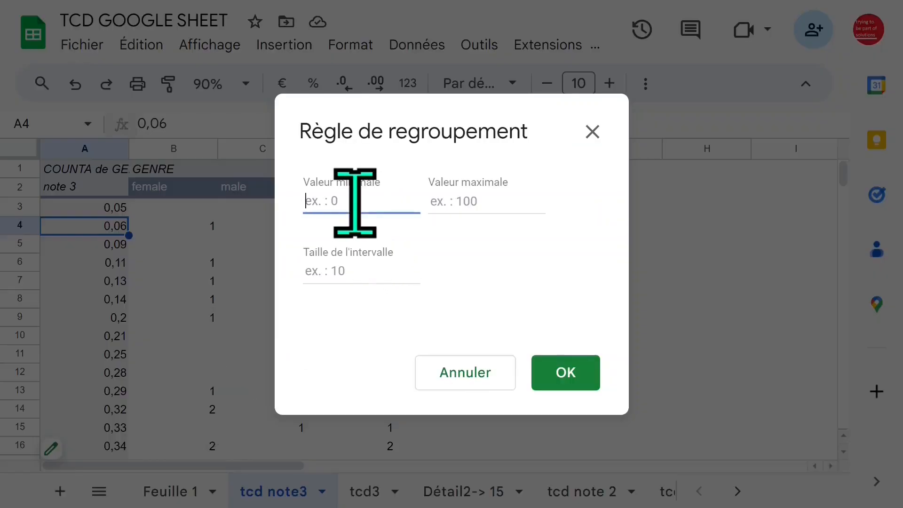
text(0)
click(430, 202)
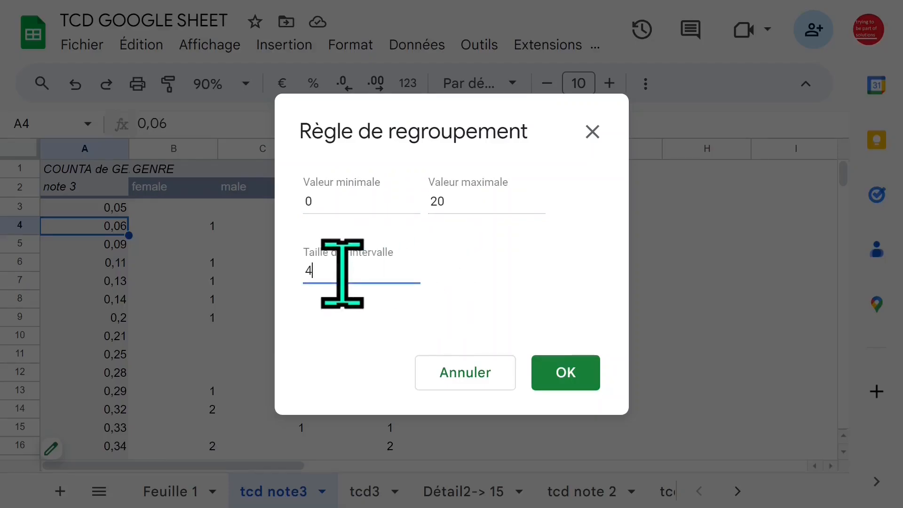
click(342, 273)
text(4)
click(568, 372)
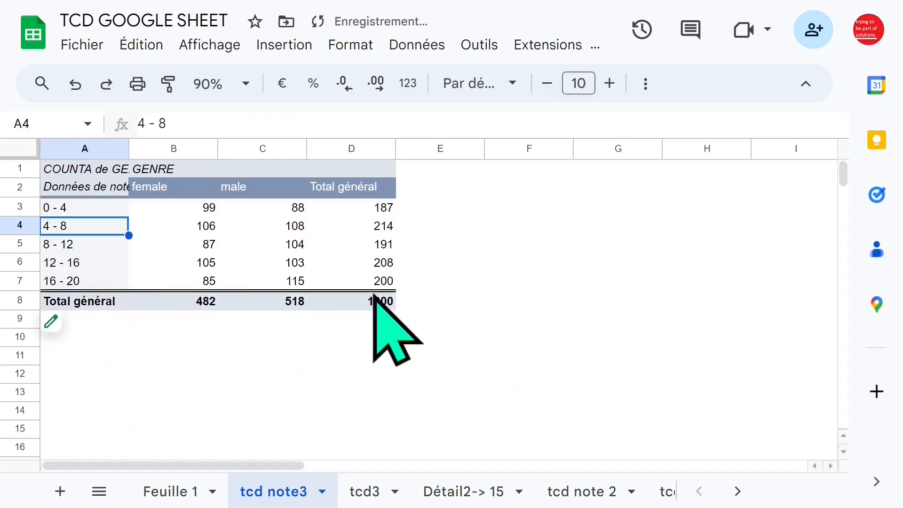
- Fit column A's width to its contents in the tcd note3 pivot table
click(274, 280)
click(212, 318)
click(234, 262)
click(160, 230)
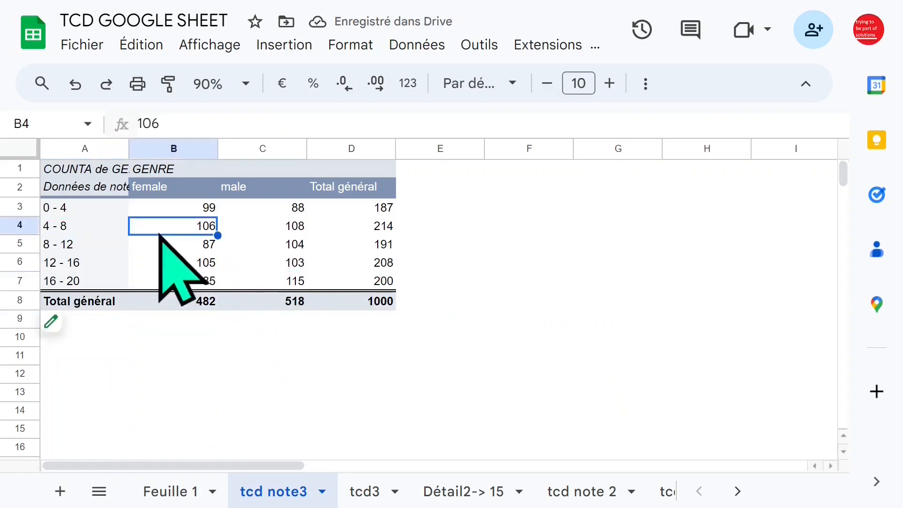
double_click(132, 150)
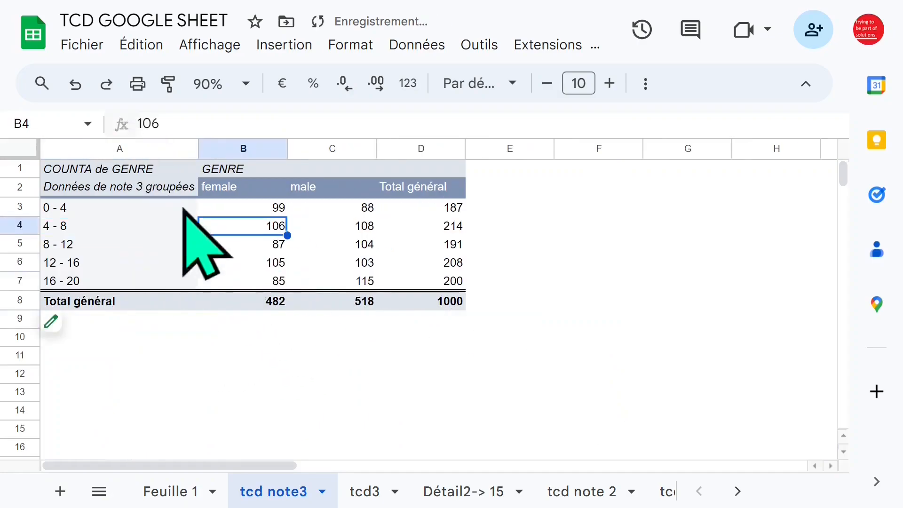
- Examine the note 3 intervals and the female counts of the grouped pivot table
click(169, 207)
click(262, 207)
click(79, 207)
click(98, 244)
click(117, 262)
click(108, 226)
click(109, 262)
click(113, 244)
click(117, 280)
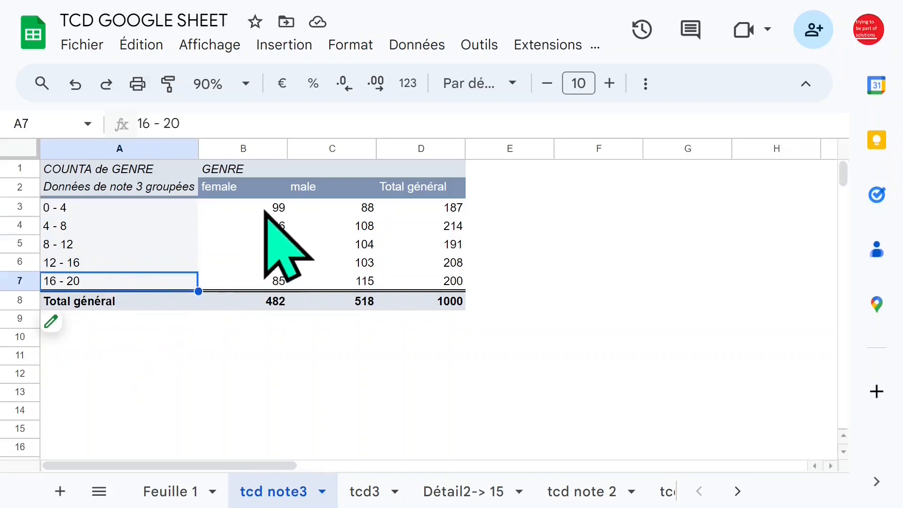
click(264, 208)
click(261, 244)
- Show the GENRE values as a percentage of the column total and review the percentages without the editor
click(69, 325)
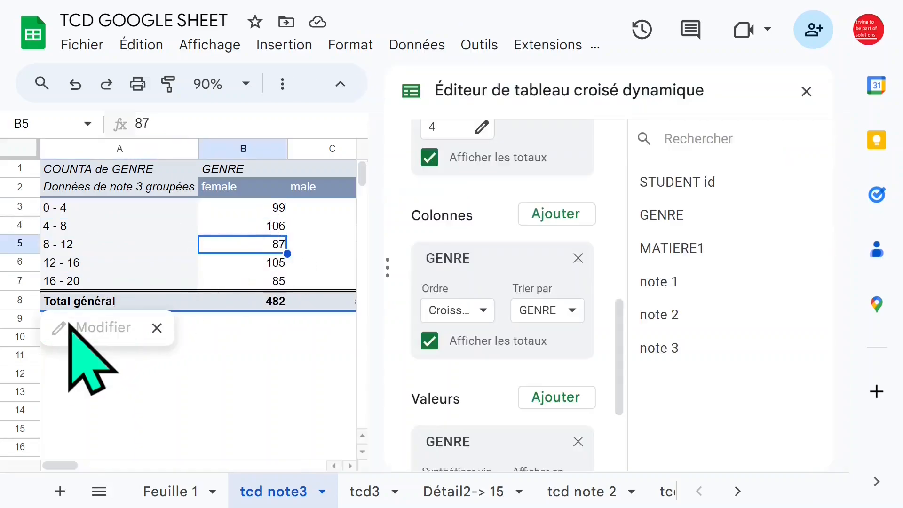
drag(617, 308, 620, 355)
click(574, 369)
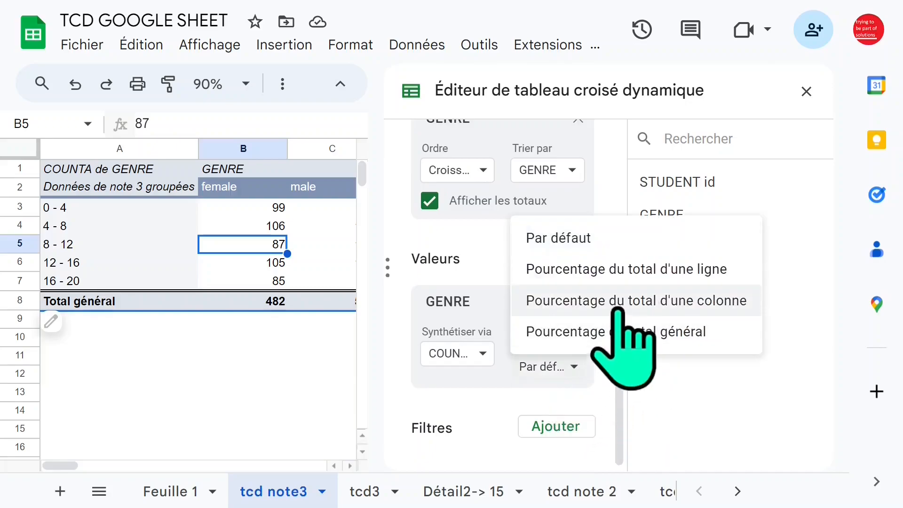
click(618, 301)
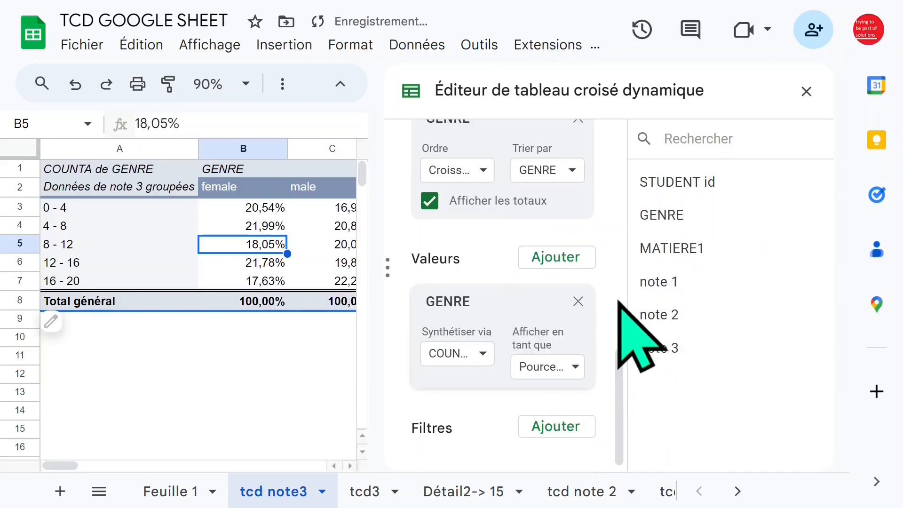
click(806, 91)
click(325, 247)
click(273, 243)
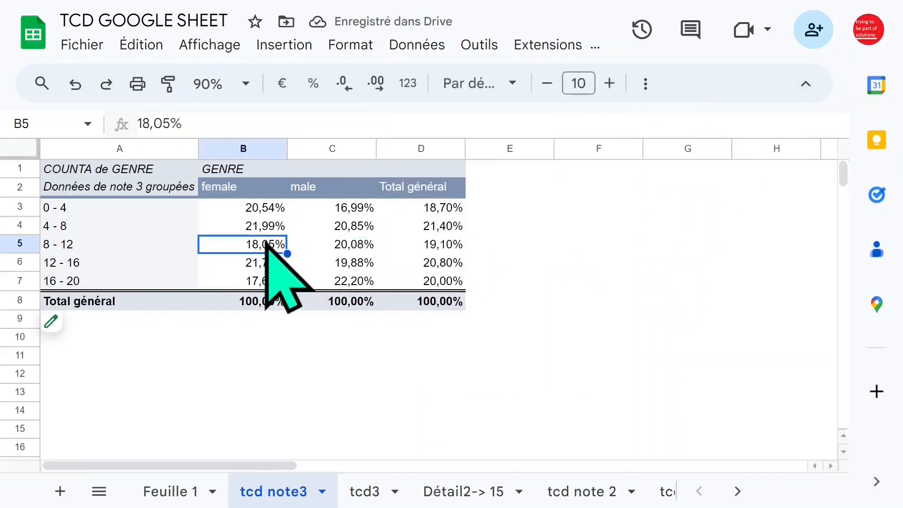
click(174, 210)
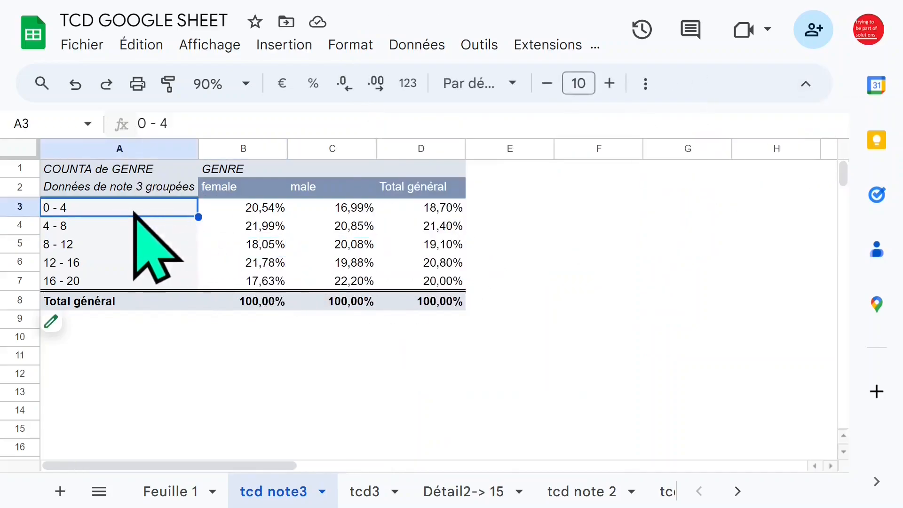
- Reopen the pivot table editor and set the GENRE values back to the default display
click(85, 329)
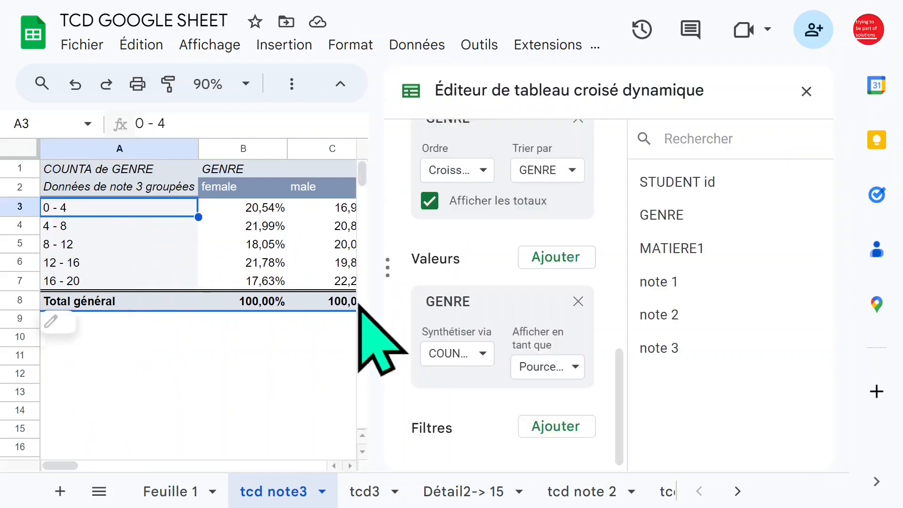
click(574, 367)
click(576, 238)
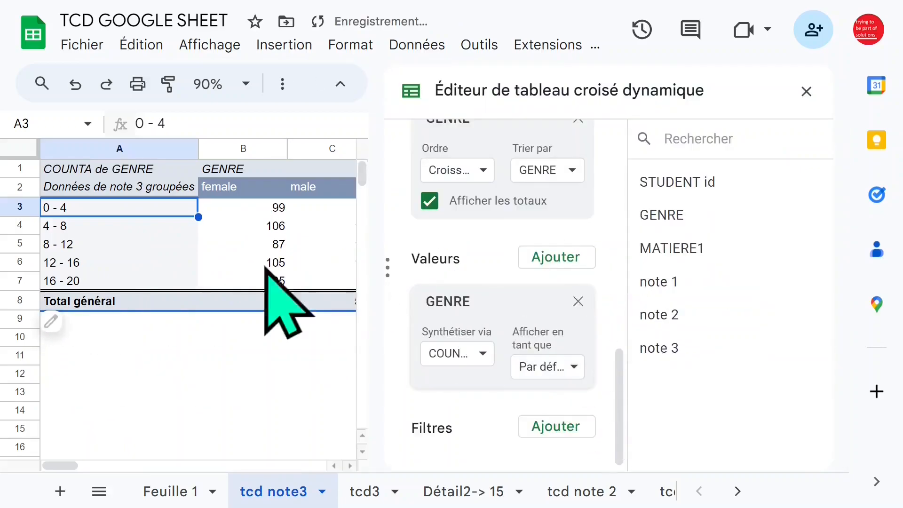
- Ungroup the note 3 row items of the pivot table
click(94, 228)
right_click(94, 230)
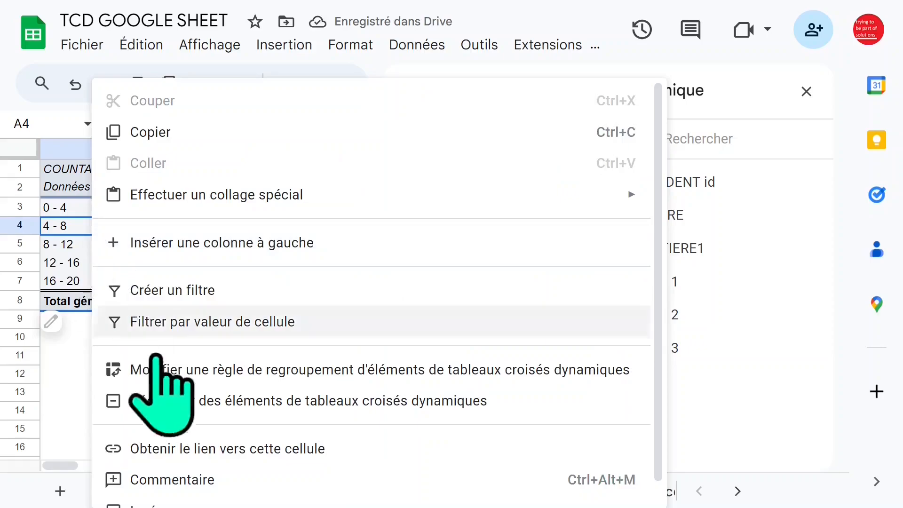
click(196, 400)
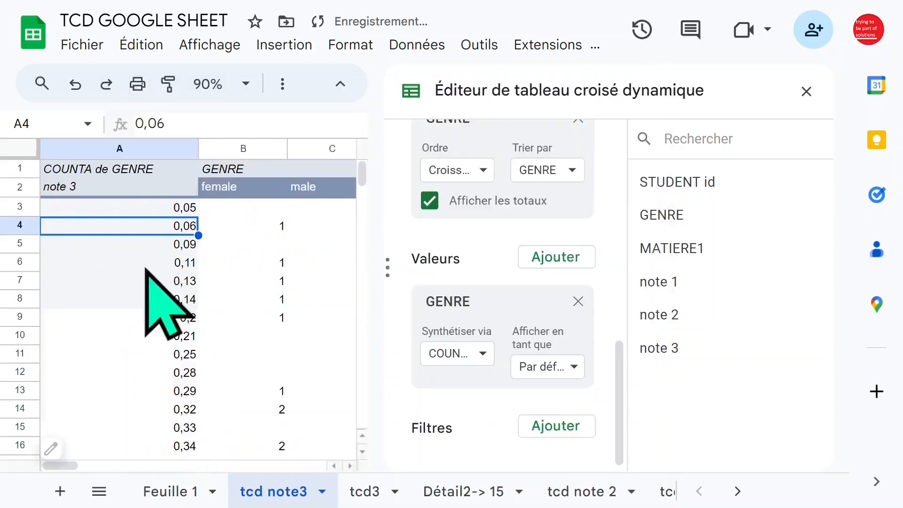
- Group the note 3 values from 0 to 16 with an interval size of 2 and close the editor
right_click(101, 226)
click(187, 373)
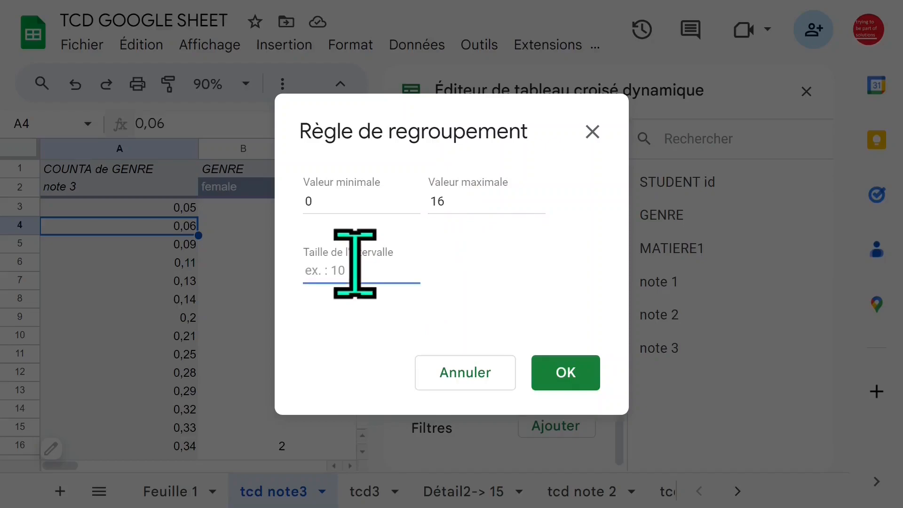
click(566, 372)
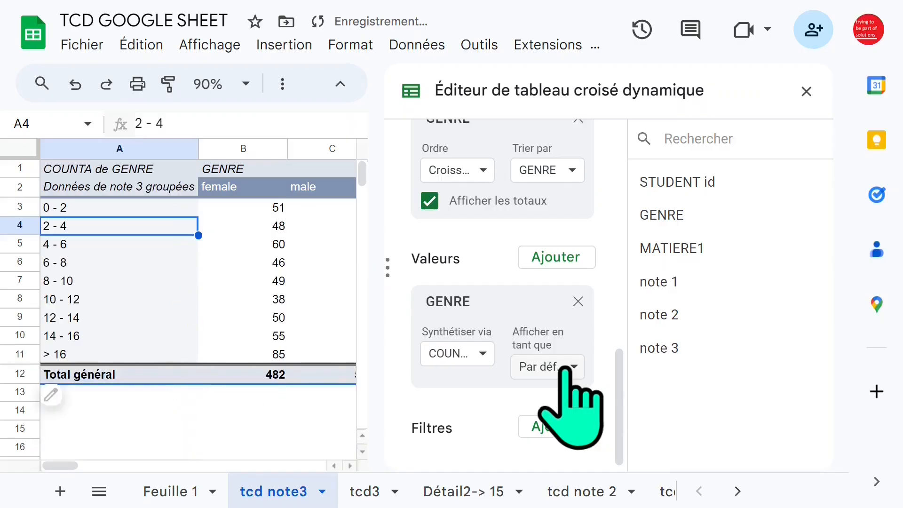
click(807, 91)
- Review the > 16 row's counts and show the detail records behind its female count
click(447, 357)
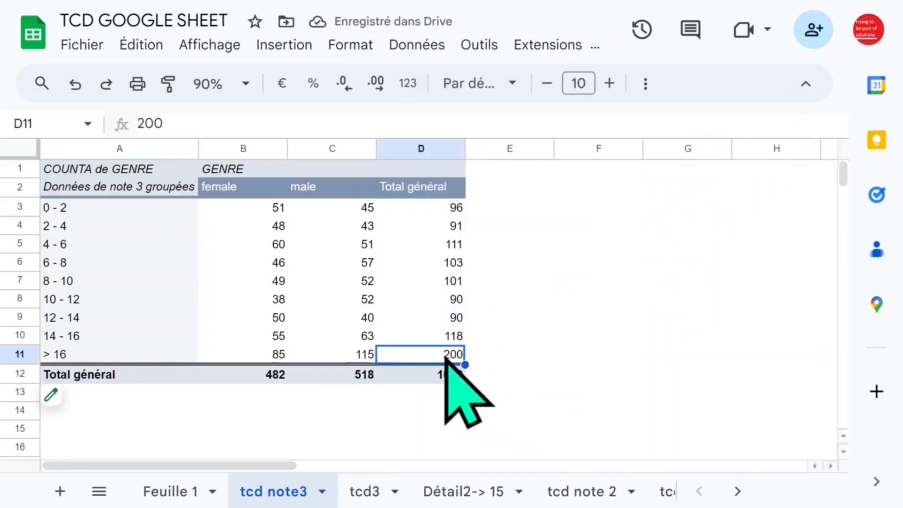
click(65, 357)
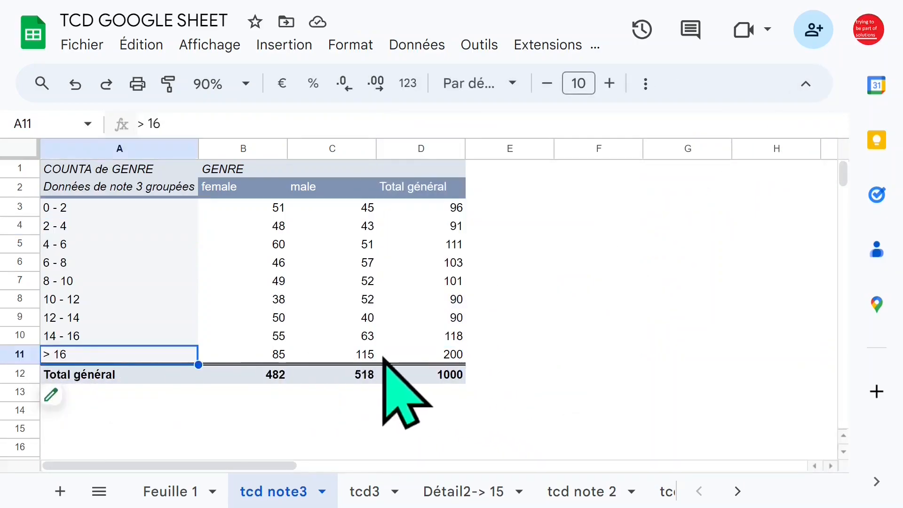
click(390, 358)
click(271, 356)
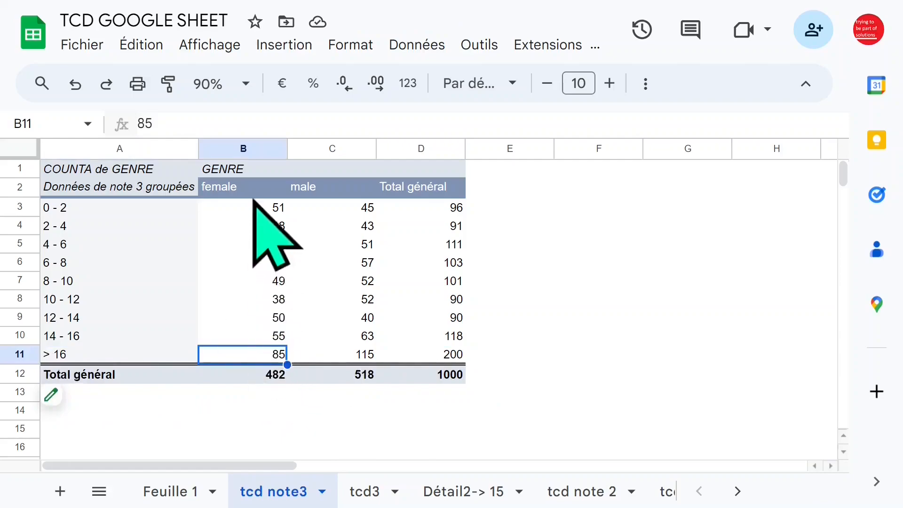
double_click(225, 354)
- Examine the GENRE and note 3 columns in the > 16 female detail sheet
click(326, 263)
click(161, 262)
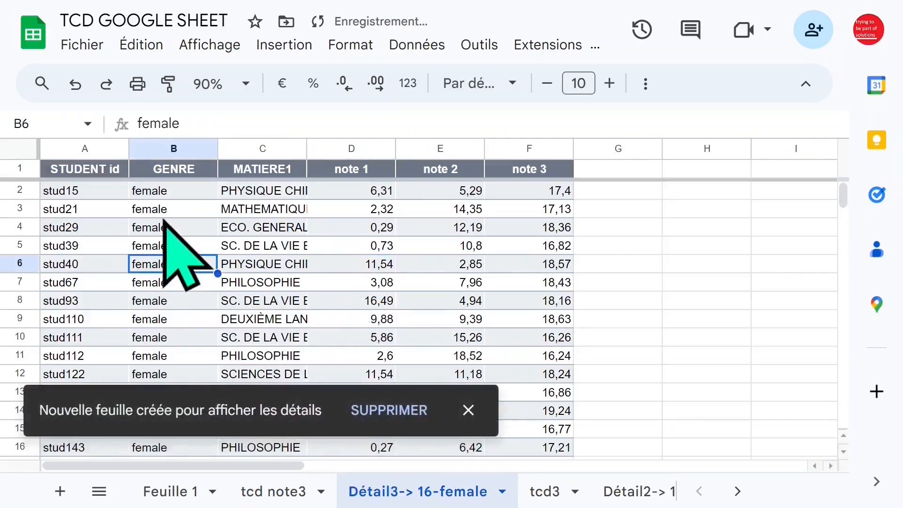
click(164, 211)
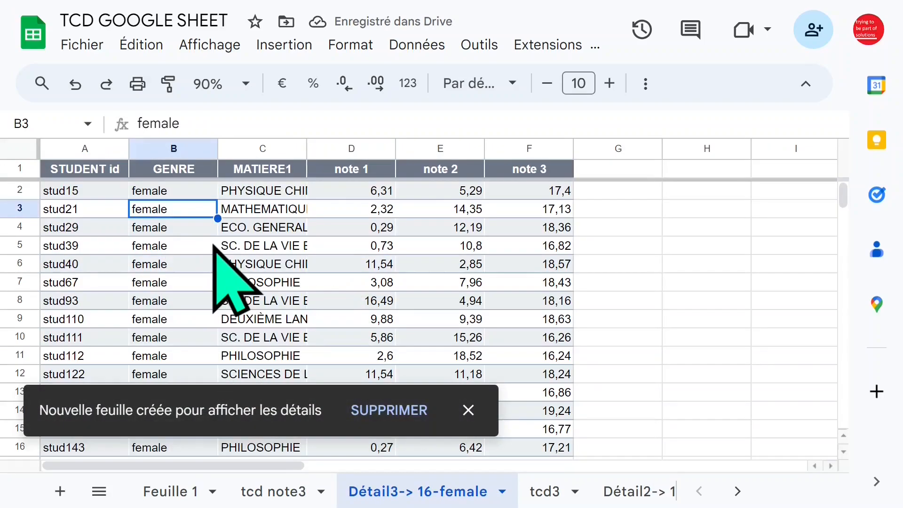
click(548, 193)
click(539, 300)
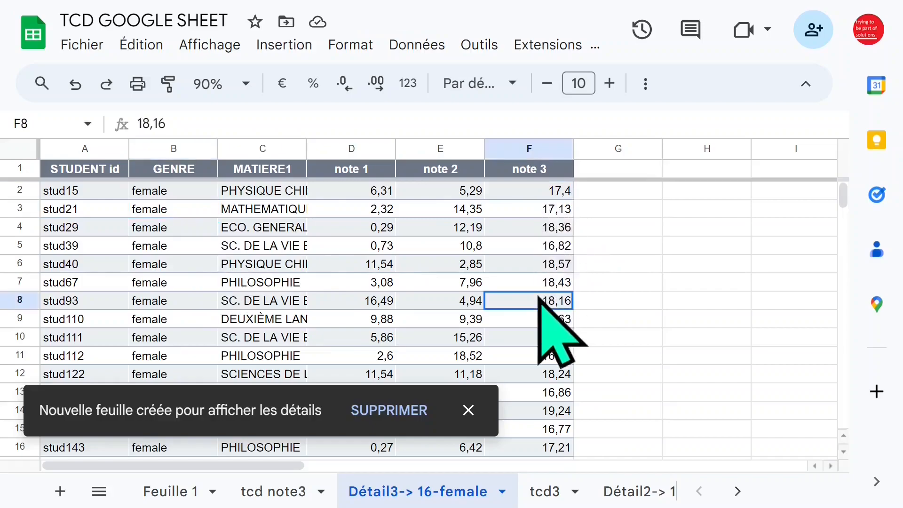
- Delete the > 16 female detail sheet, and show the detail records behind the > 16 male count and delete that sheet too
click(400, 409)
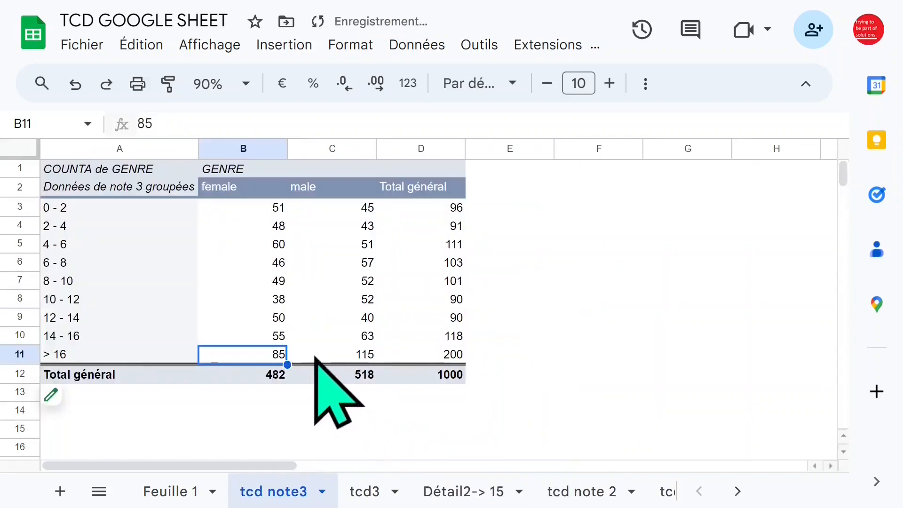
click(352, 356)
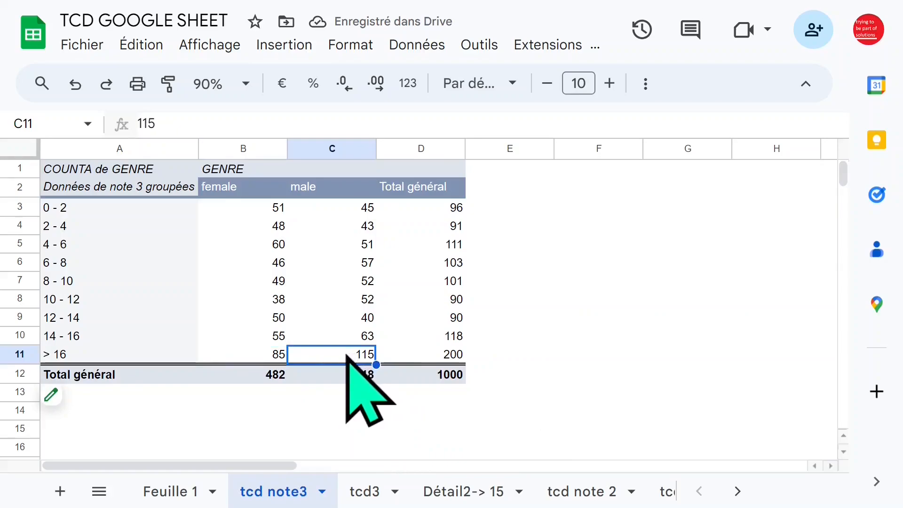
double_click(346, 356)
click(408, 413)
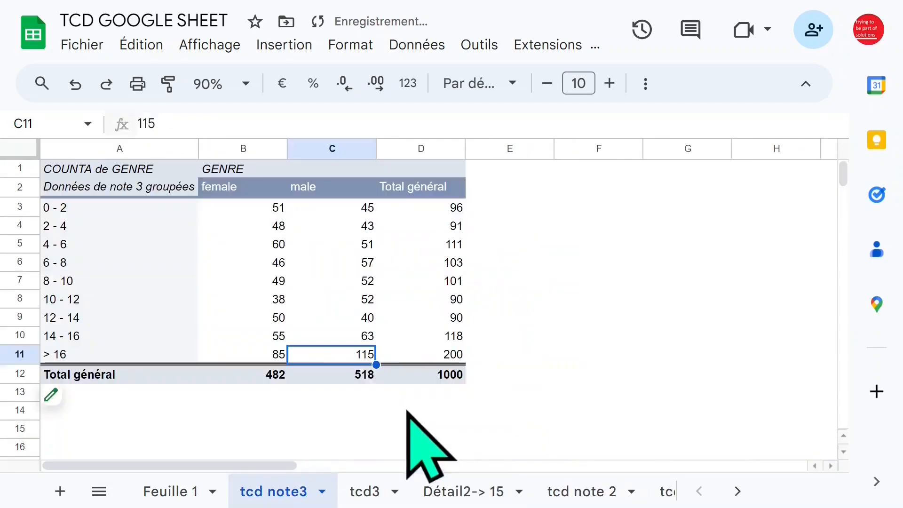
- Show the detail records behind the > 16 row's grand total and examine the note 3 column of the detail sheet
click(439, 357)
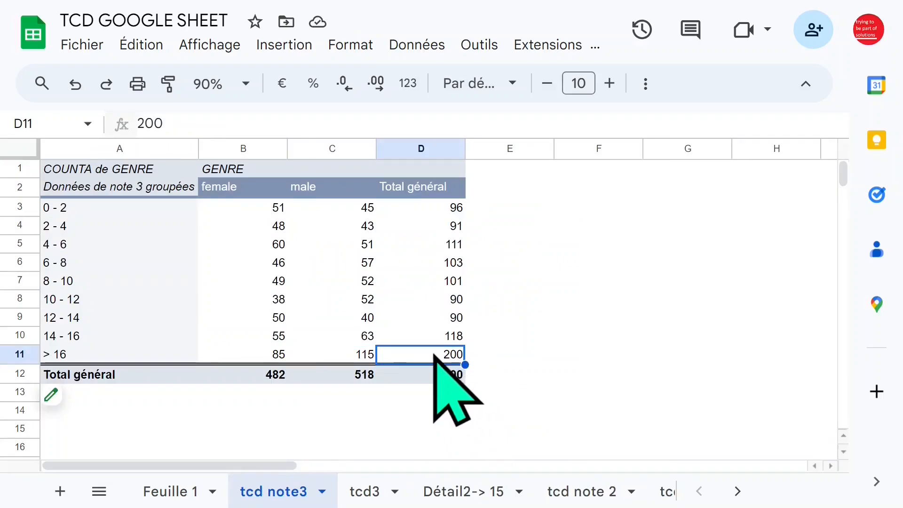
right_click(434, 356)
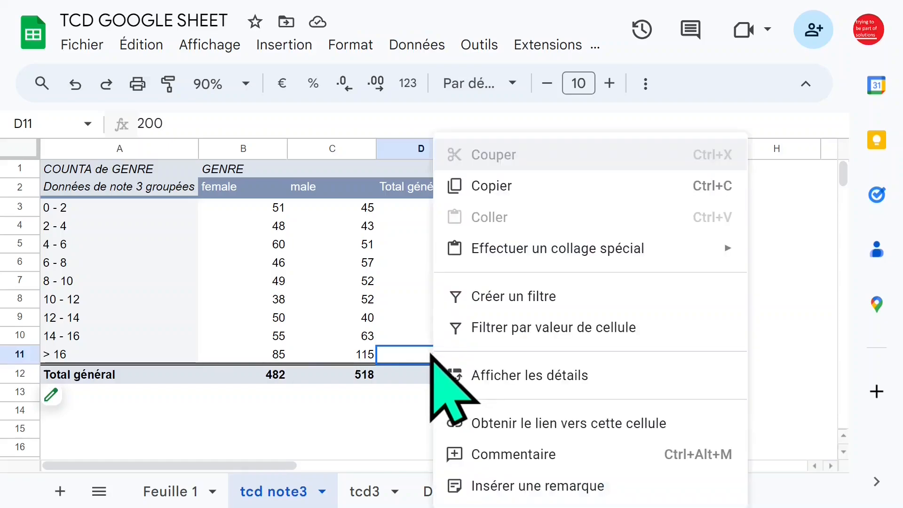
click(497, 376)
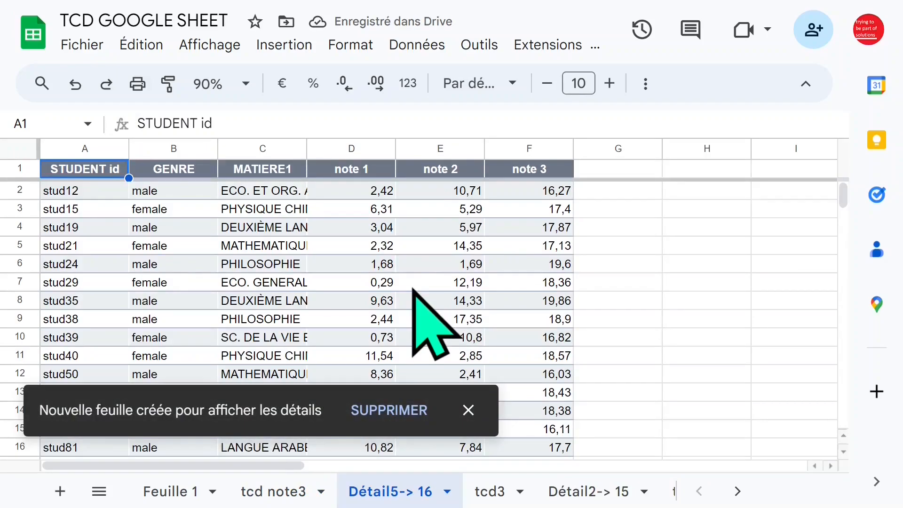
click(545, 150)
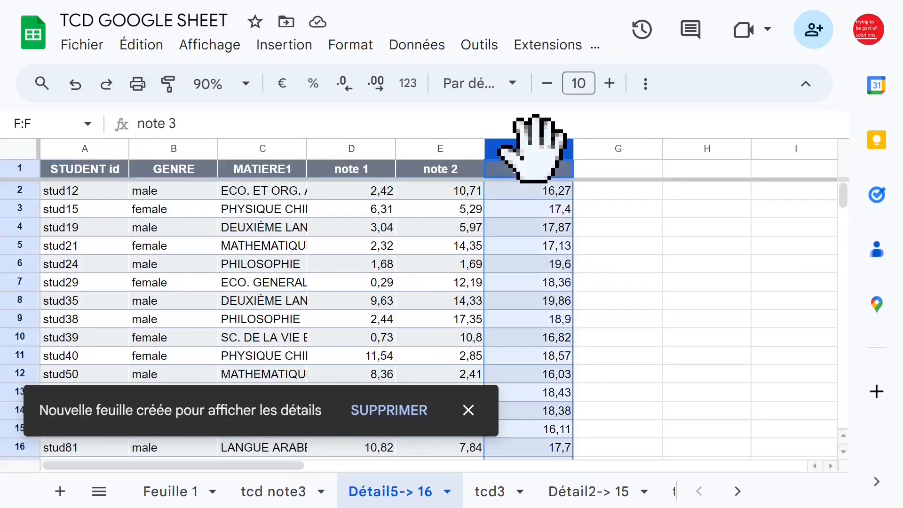
click(556, 267)
click(449, 266)
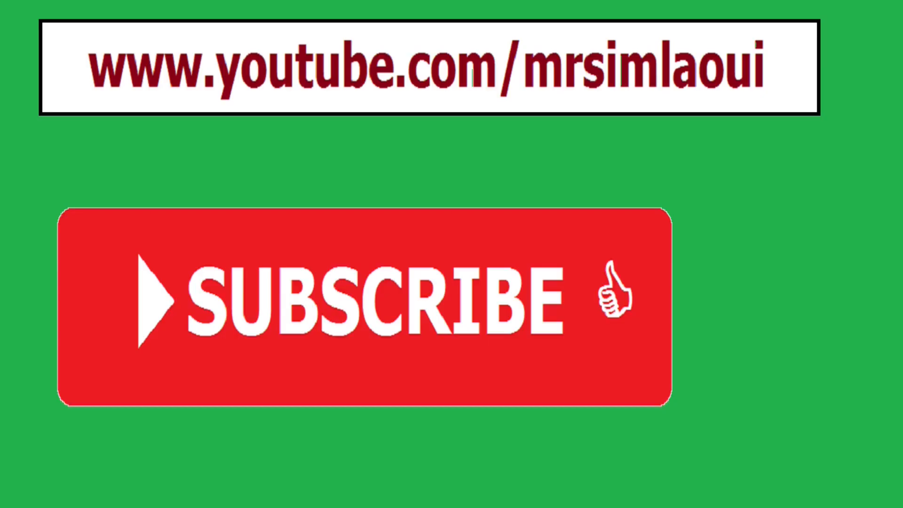